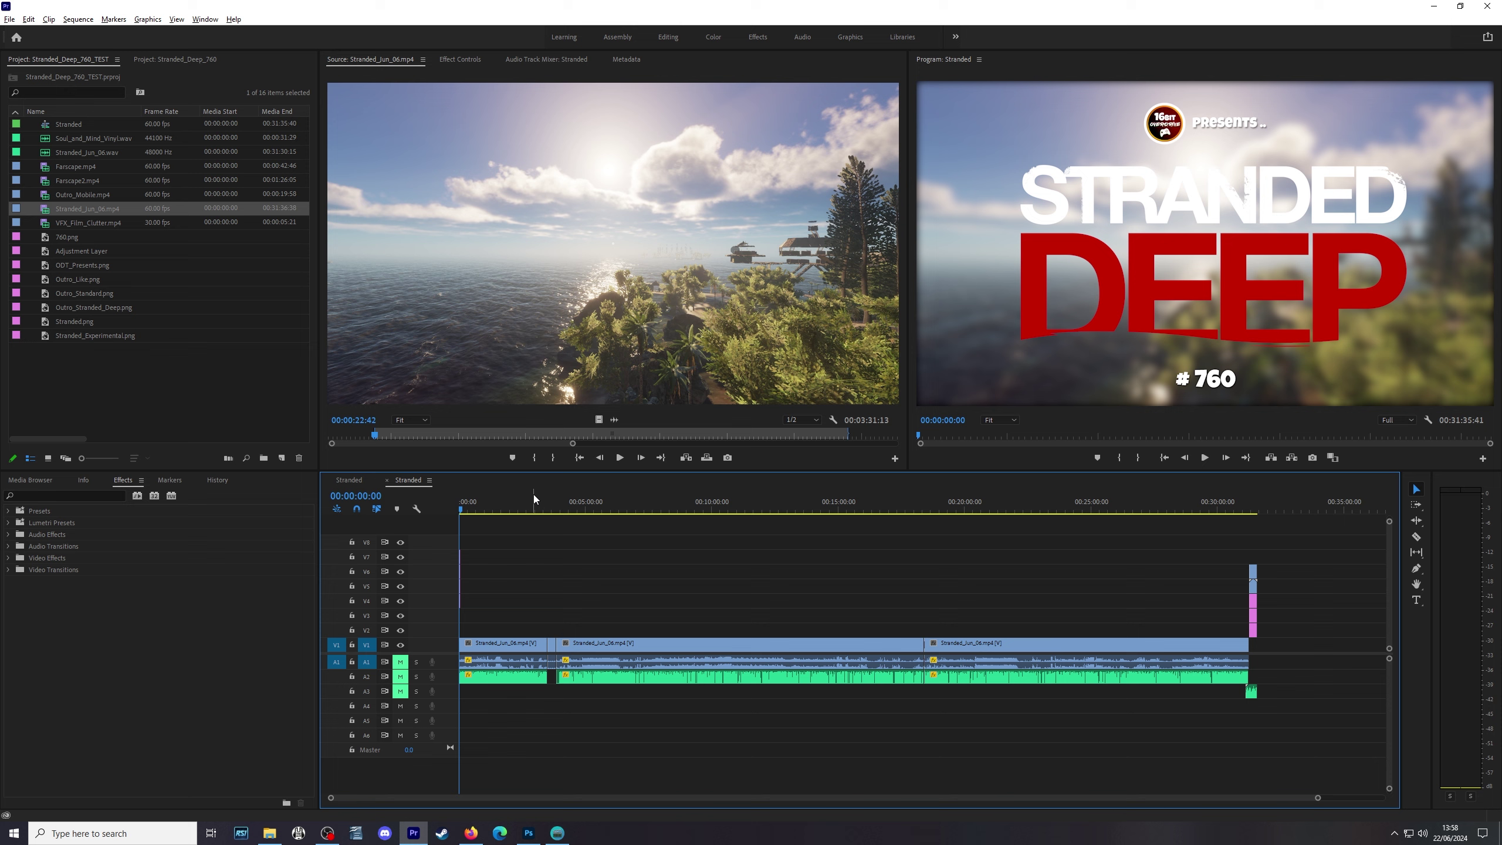
# Step: In the TEST folder, check Stranded_Jun_06.mp4's details: 16.6 GB, 00:31:36 long
pyautogui.click(270, 833)
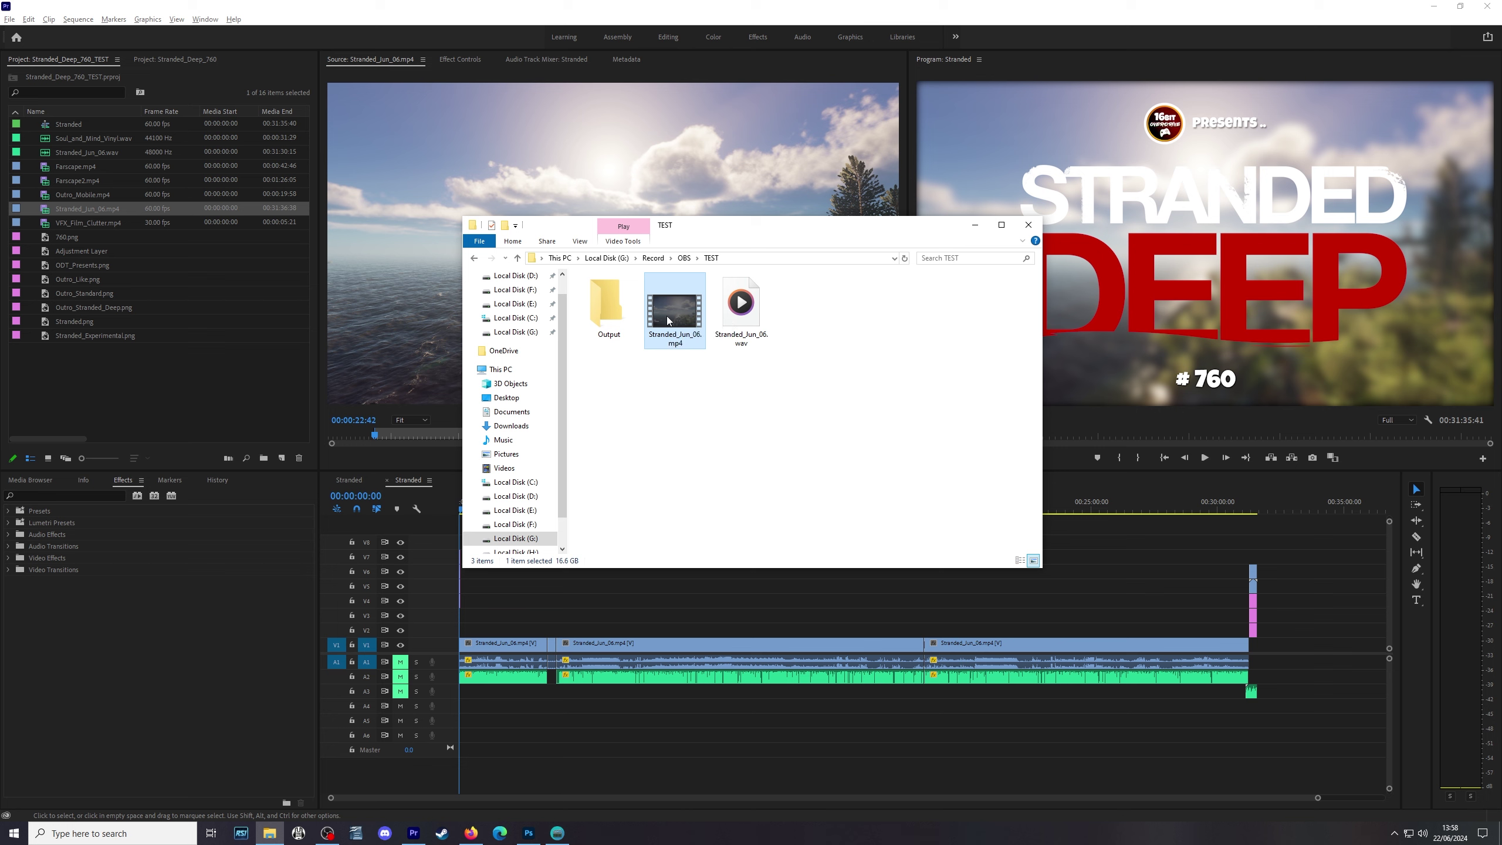
pyautogui.rightClick(667, 319)
pyautogui.click(628, 547)
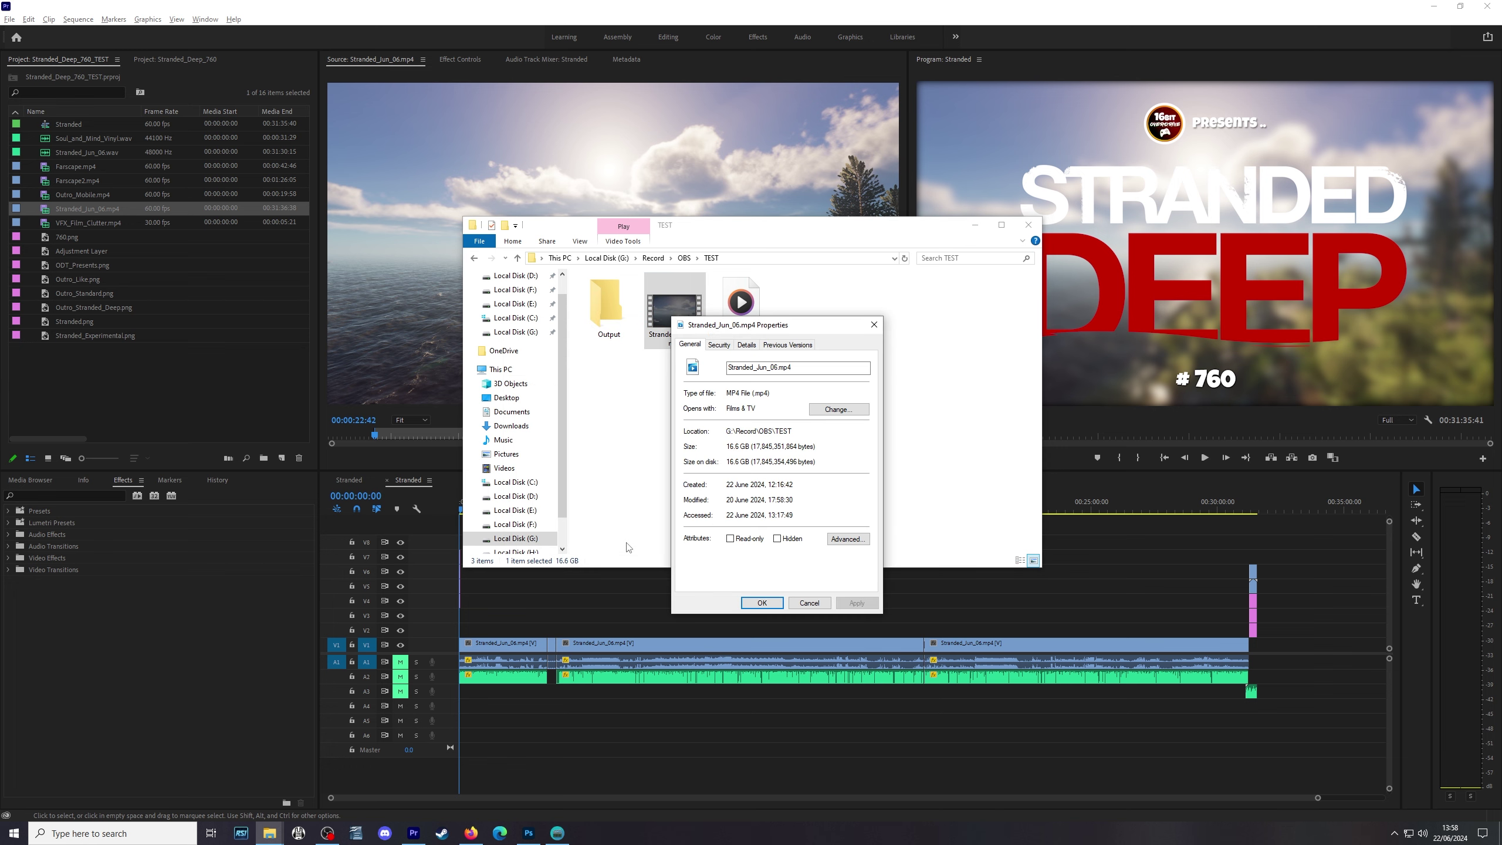
pyautogui.click(747, 345)
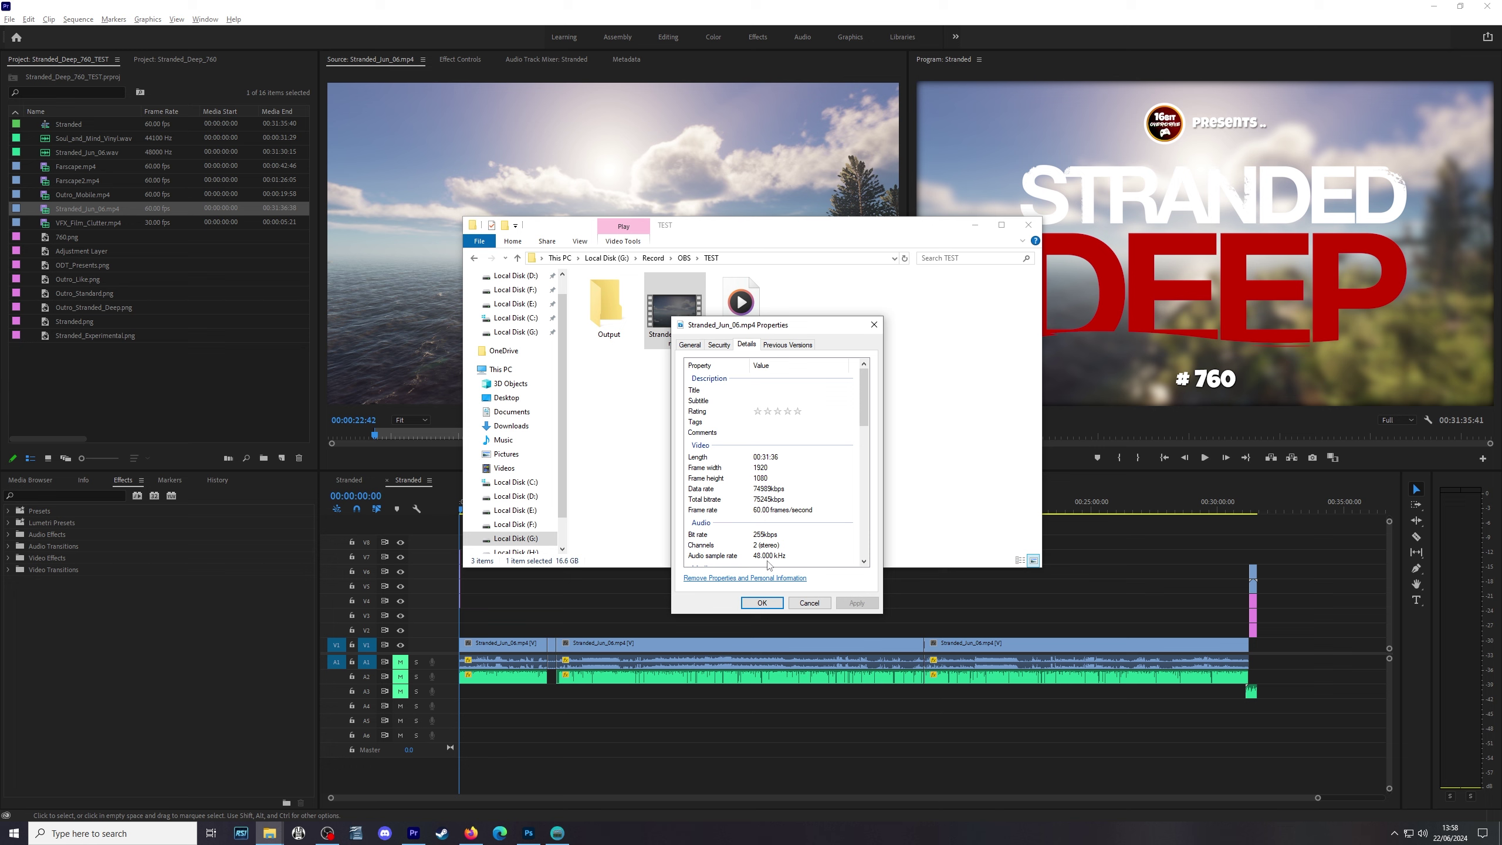
pyautogui.click(808, 602)
# Step: Select both the Stranded_Jun_06 MP4 and WAV recordings
pyautogui.click(744, 310)
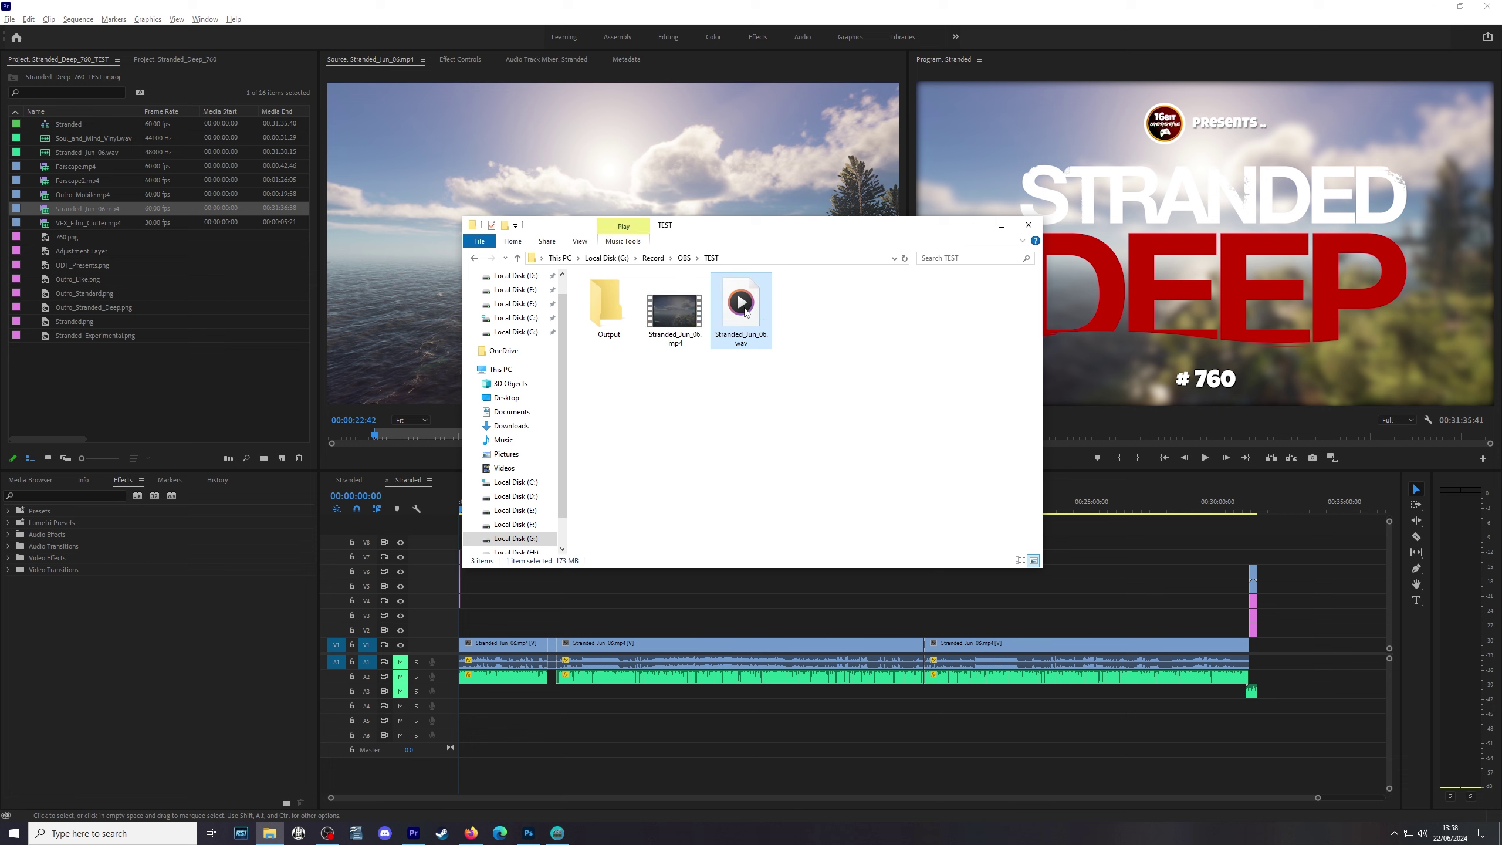
pyautogui.moveTo(694, 319)
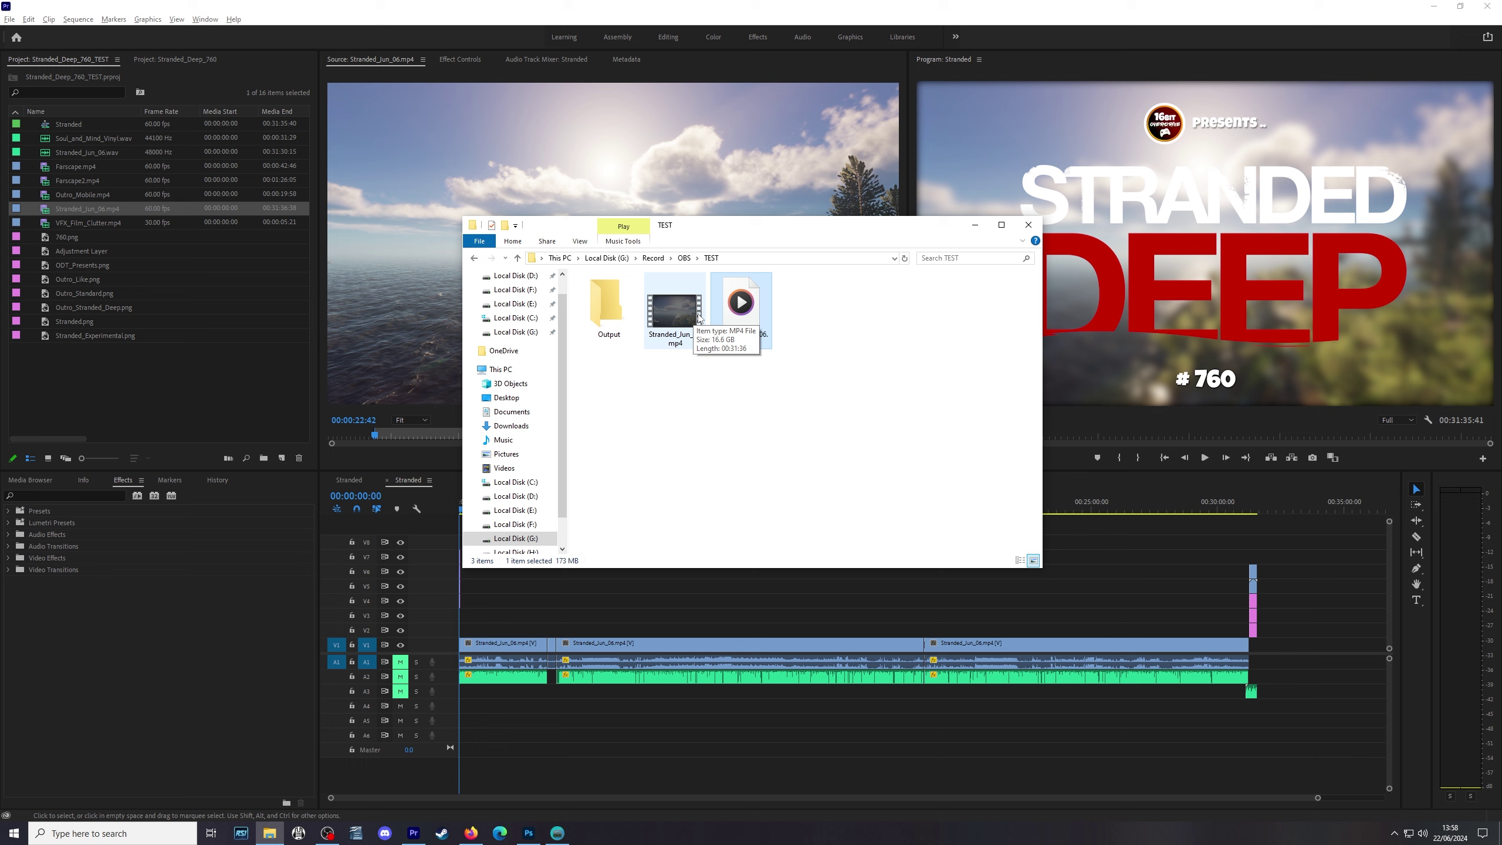
pyautogui.moveTo(743, 313)
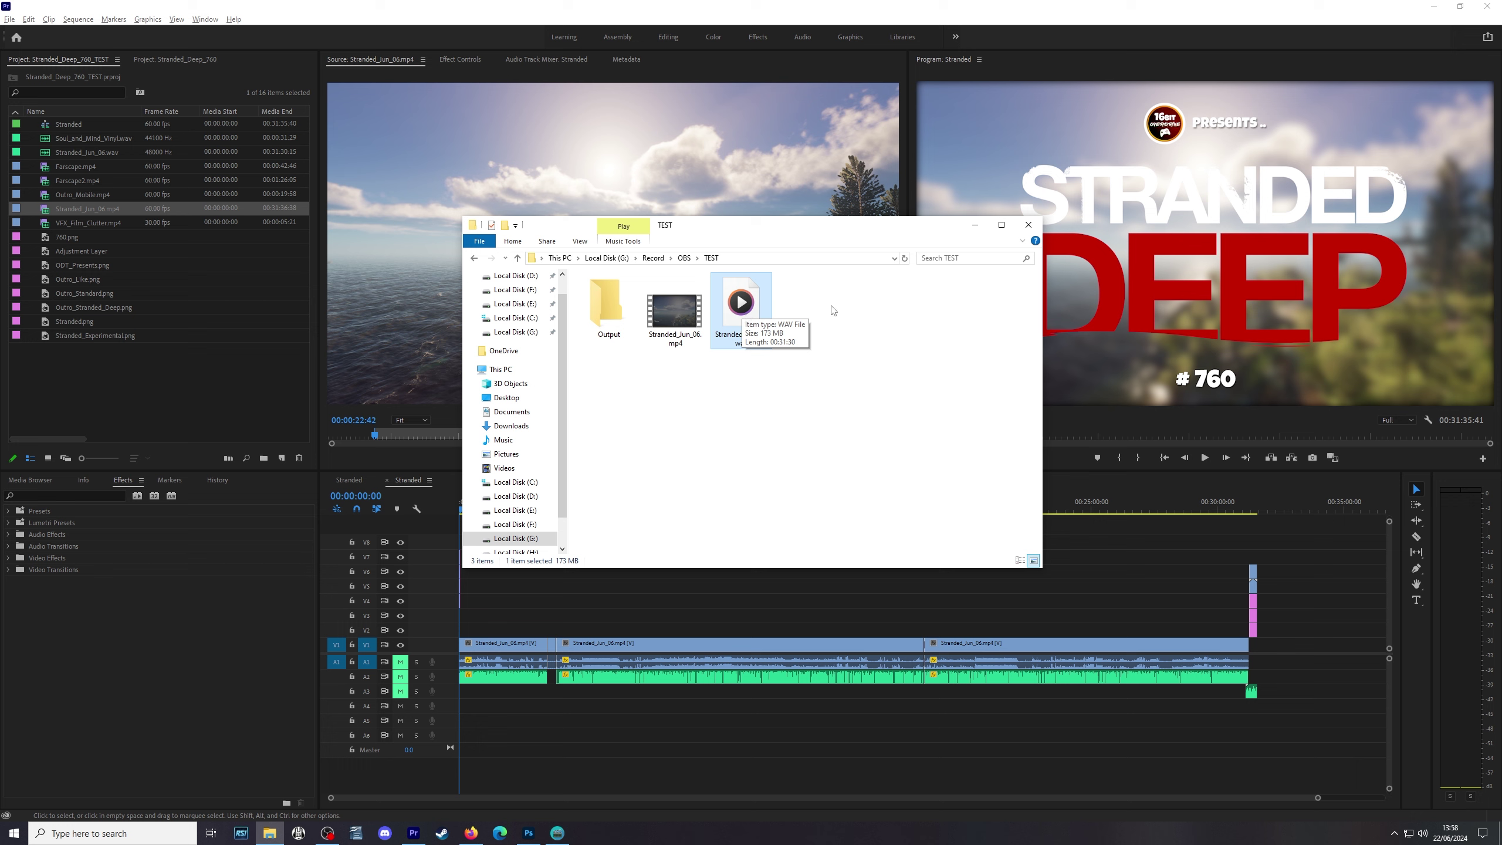
pyautogui.moveTo(839, 297); pyautogui.dragTo(293, 363)
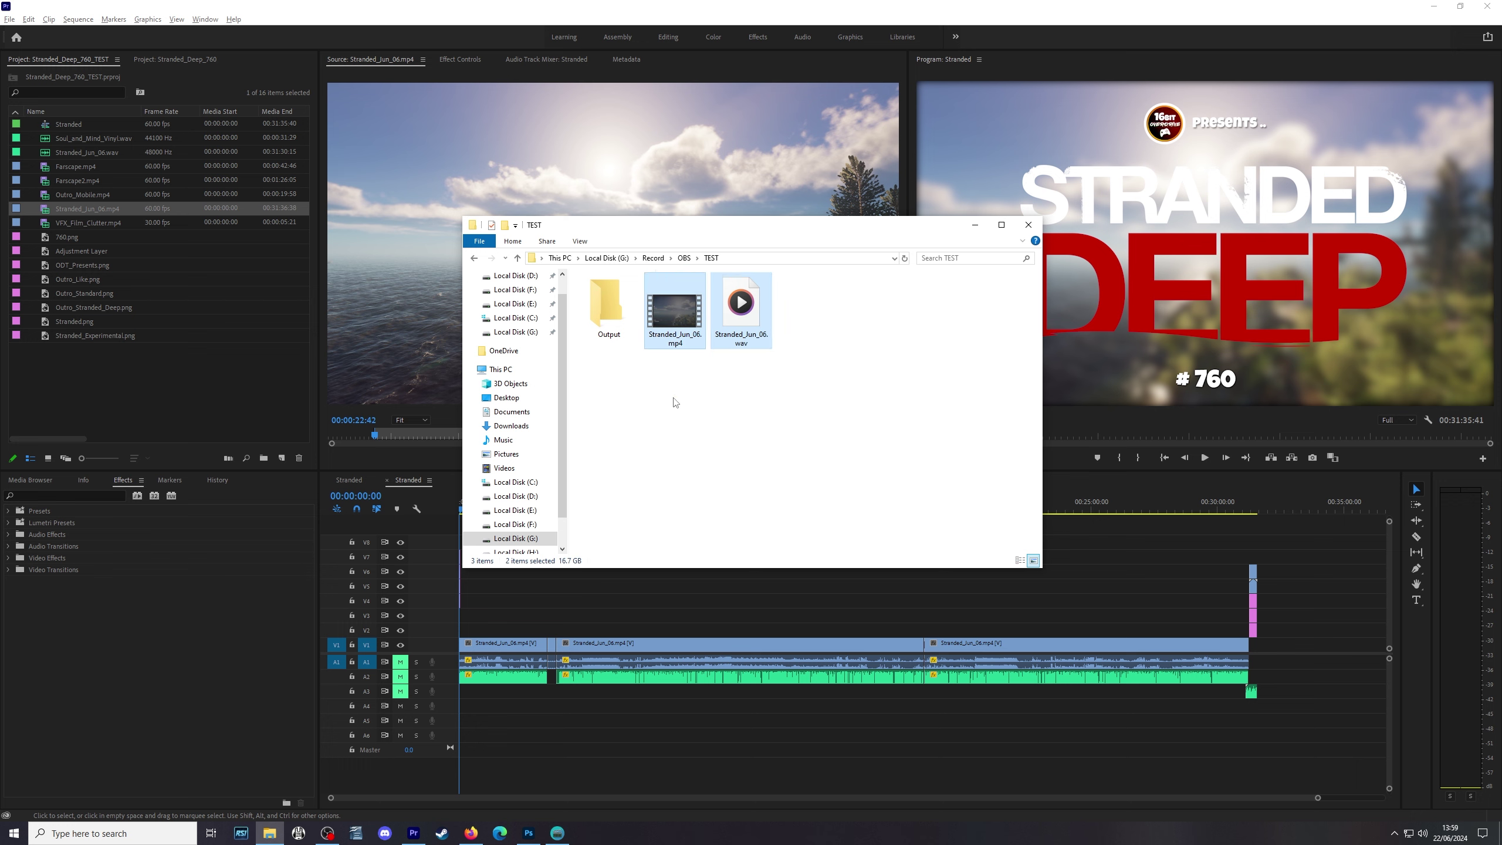
pyautogui.click(92, 154)
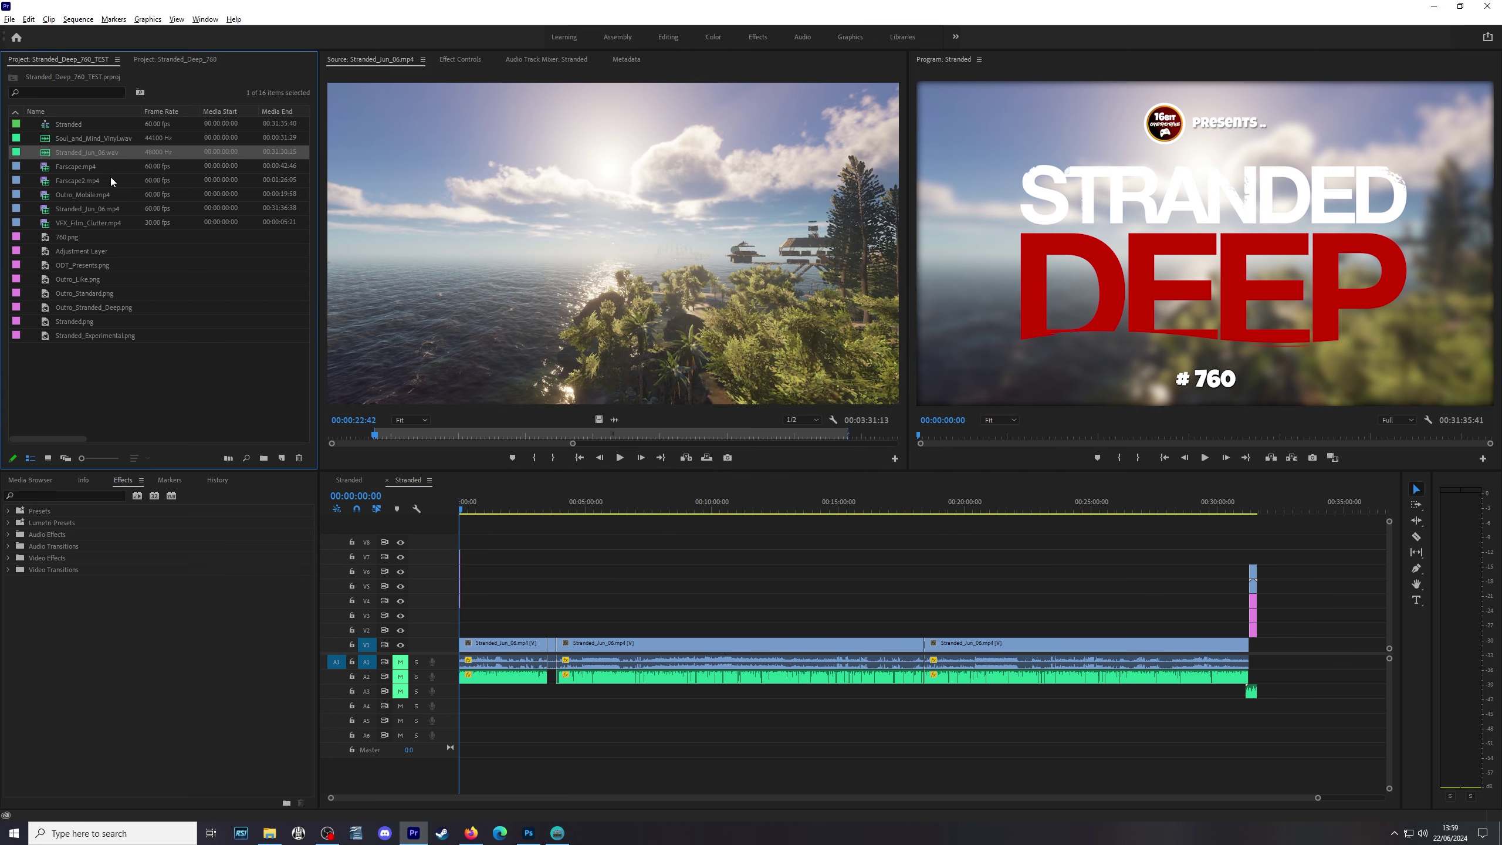
pyautogui.click(111, 209)
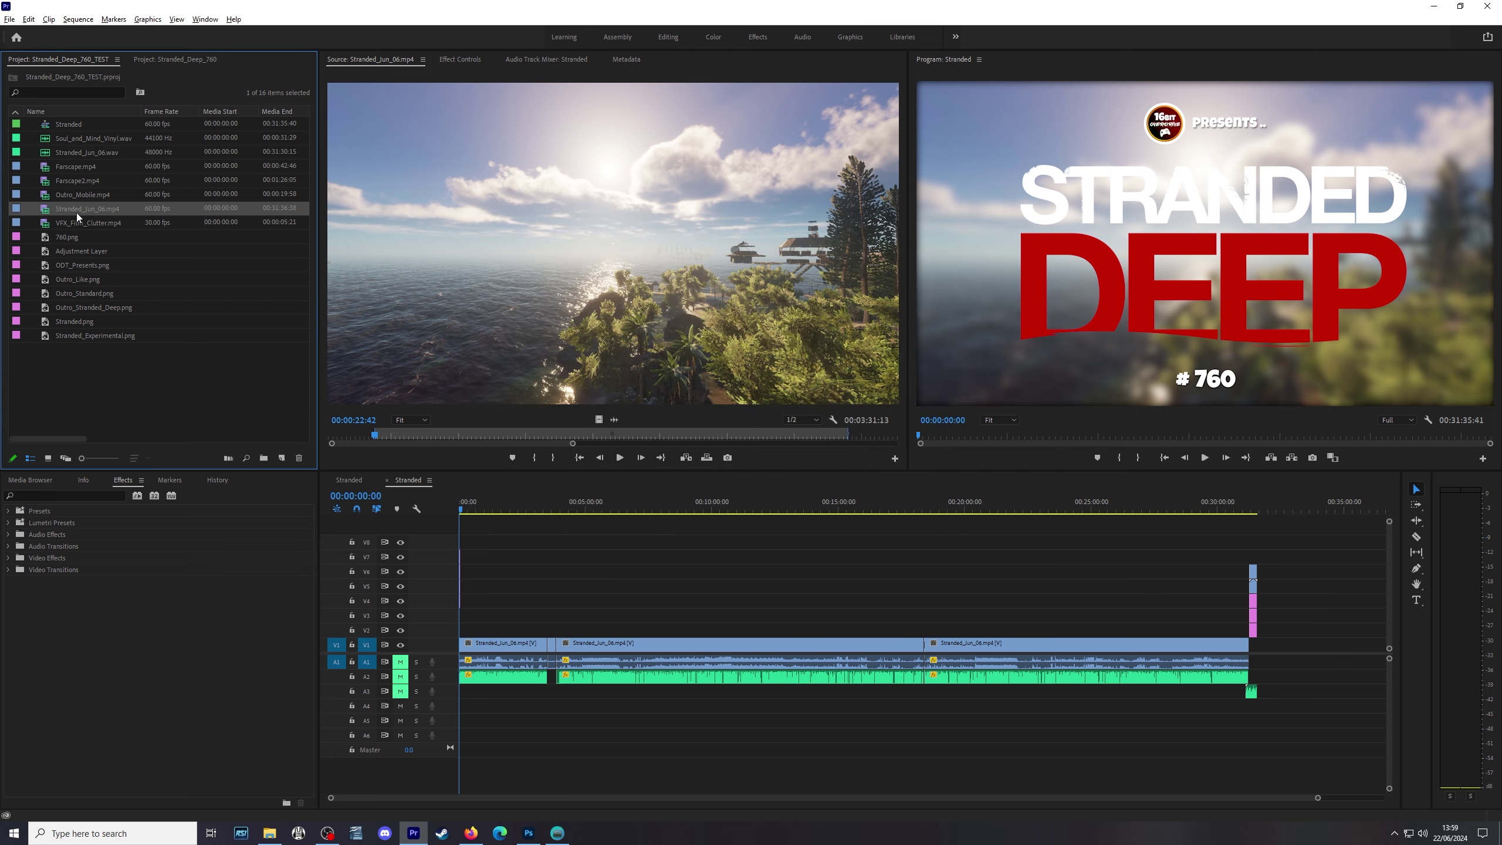
pyautogui.click(737, 649)
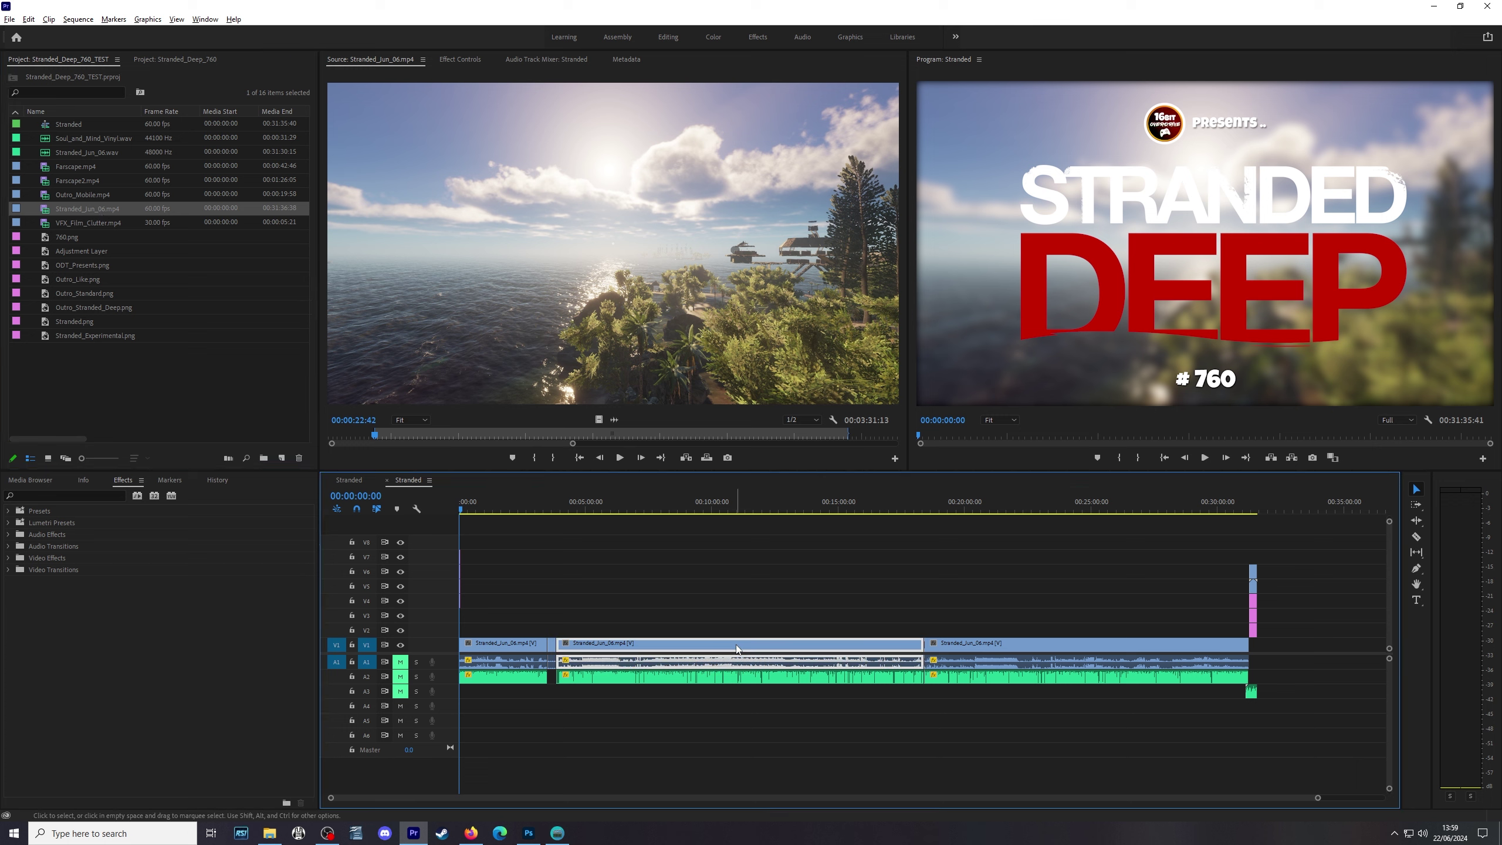
pyautogui.click(739, 681)
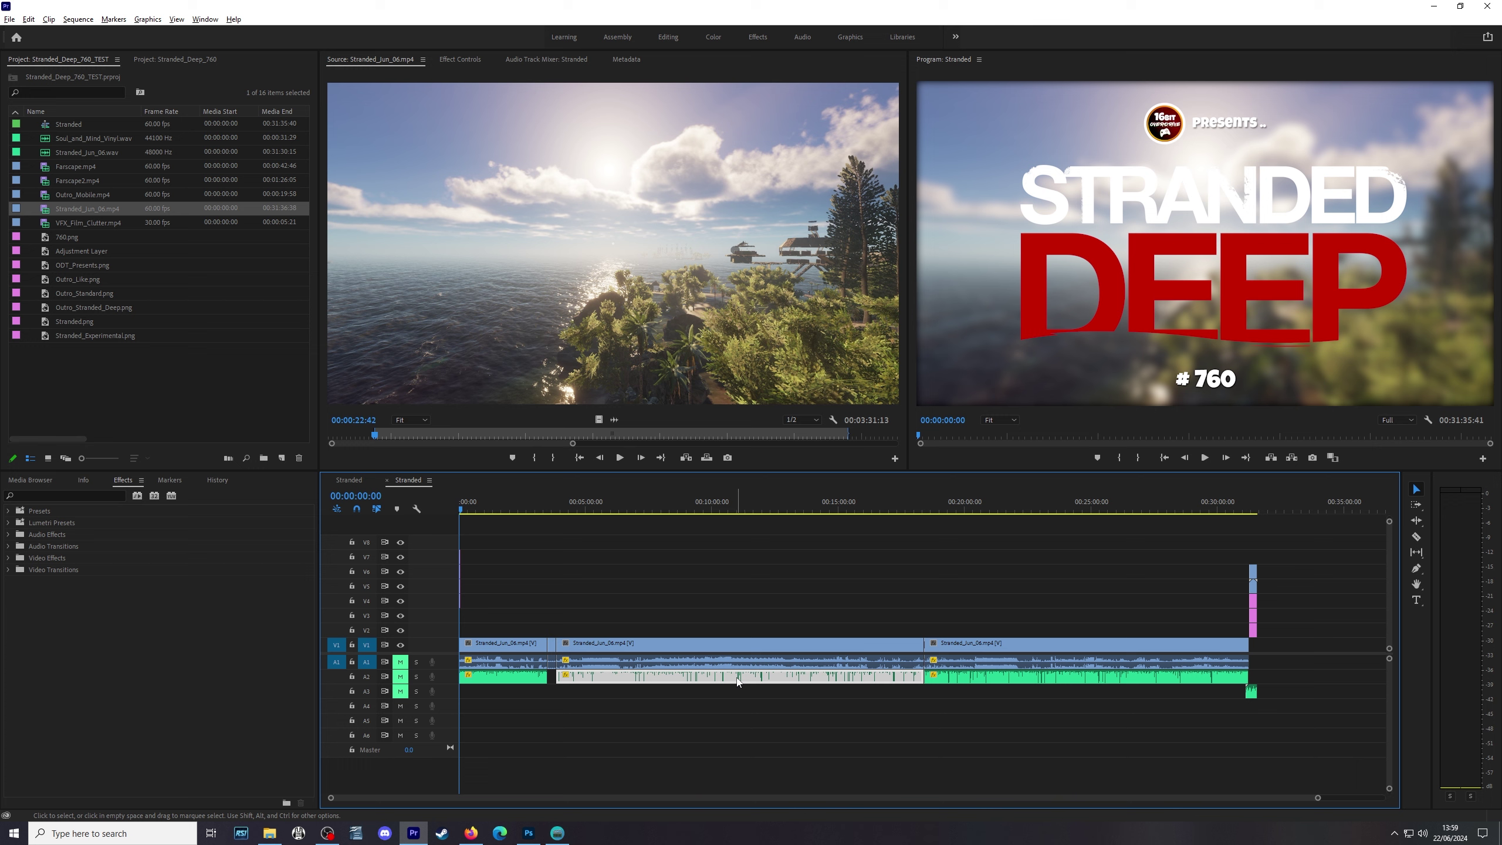
pyautogui.click(743, 557)
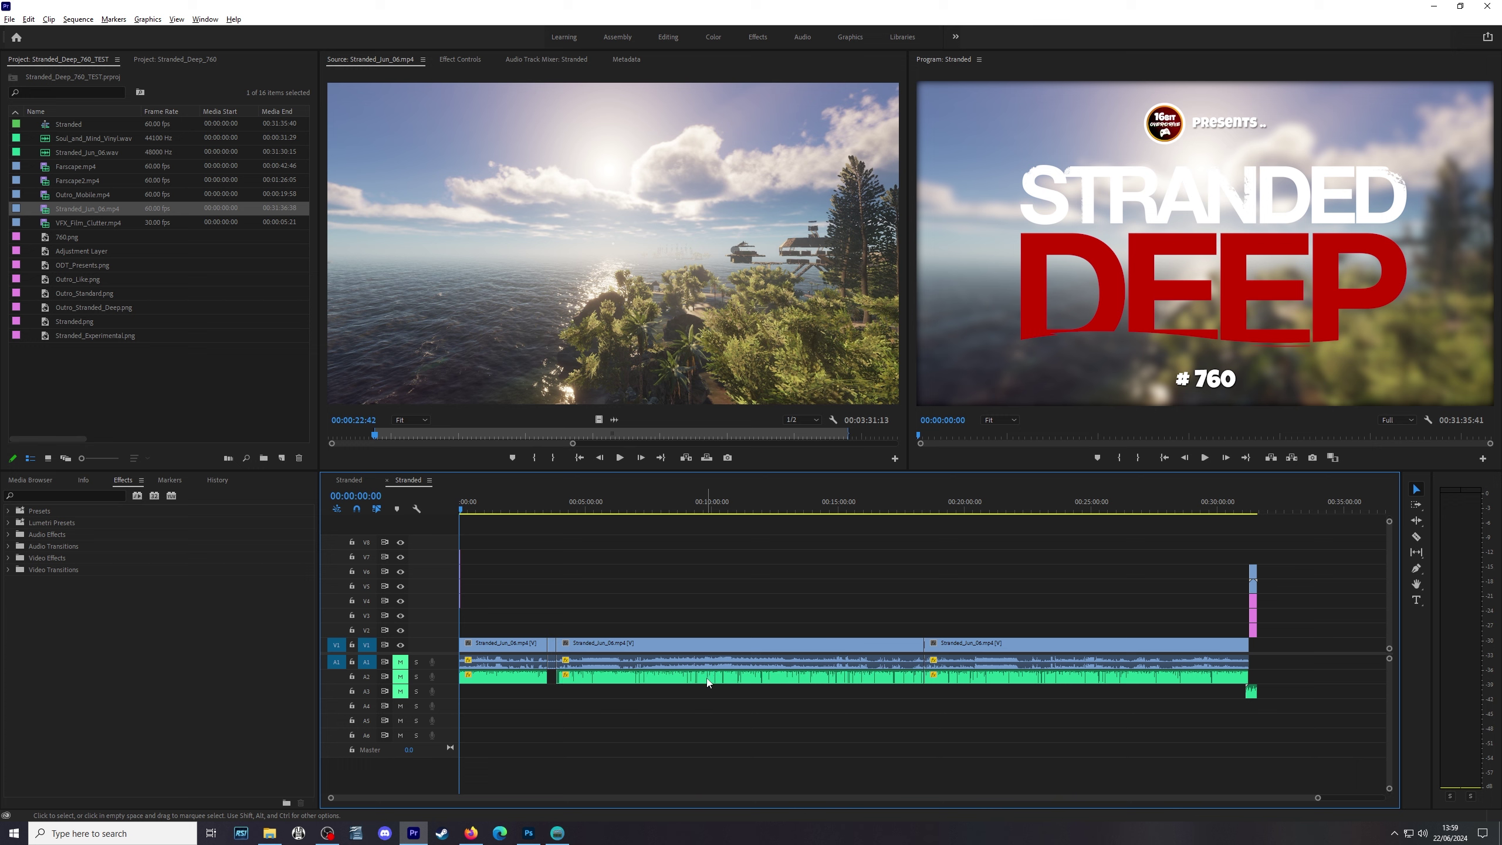
pyautogui.click(708, 682)
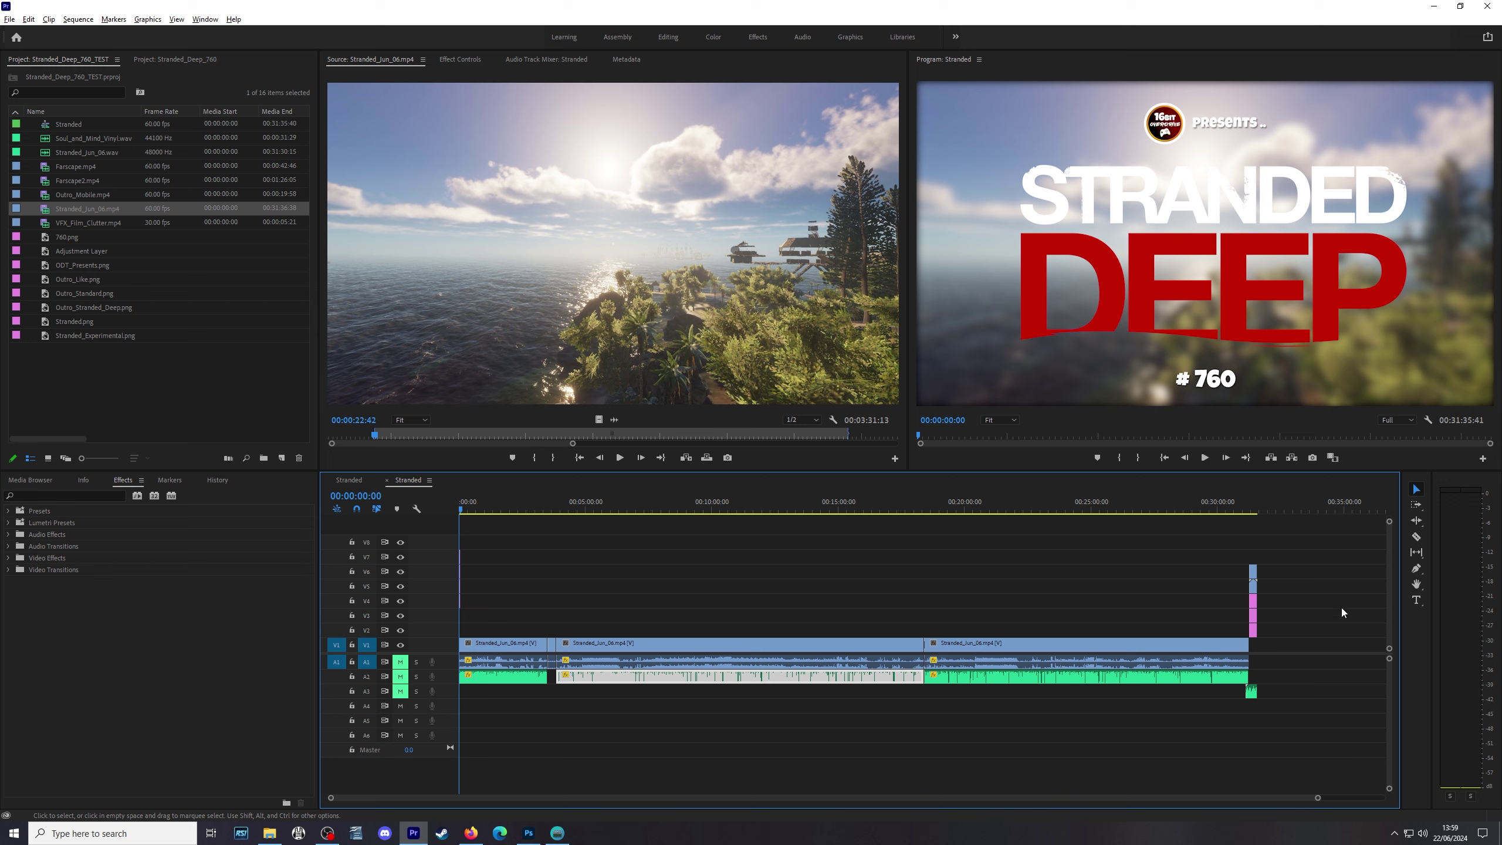
pyautogui.click(771, 643)
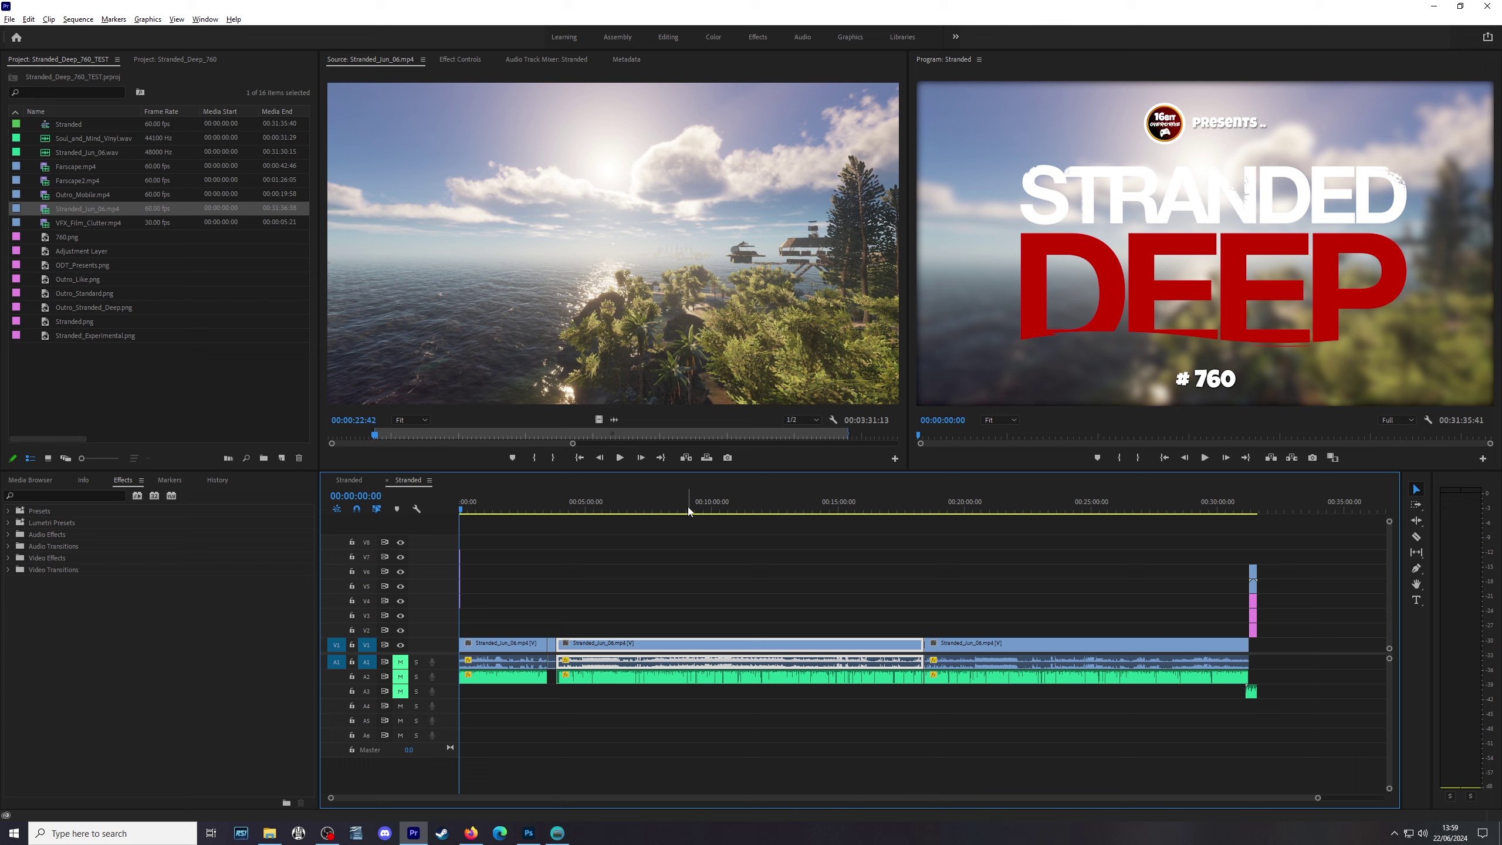
pyautogui.moveTo(628, 493); pyautogui.dragTo(729, 519)
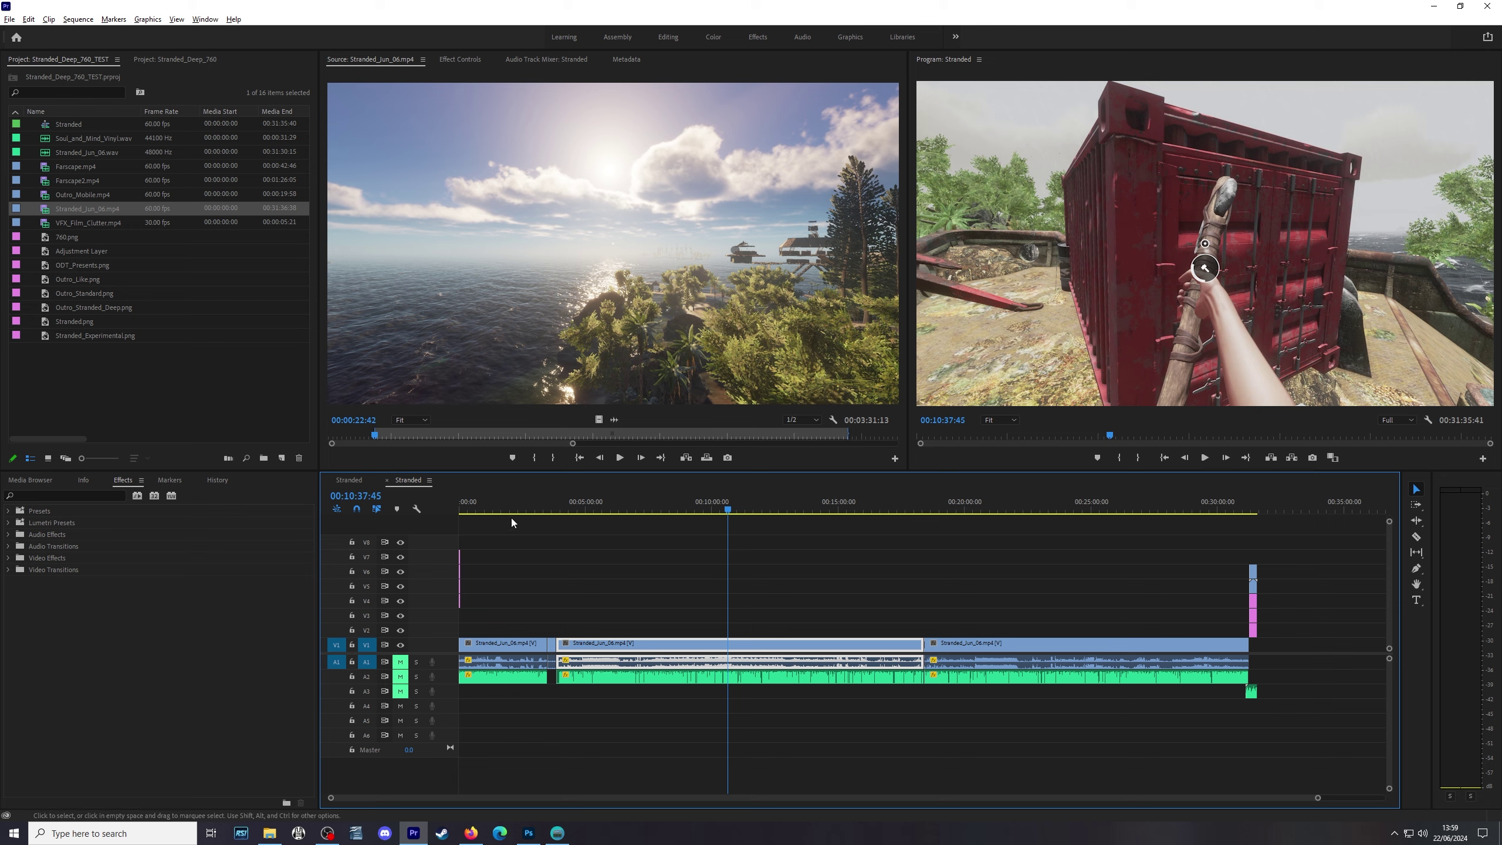
pyautogui.moveTo(527, 498); pyautogui.dragTo(554, 550)
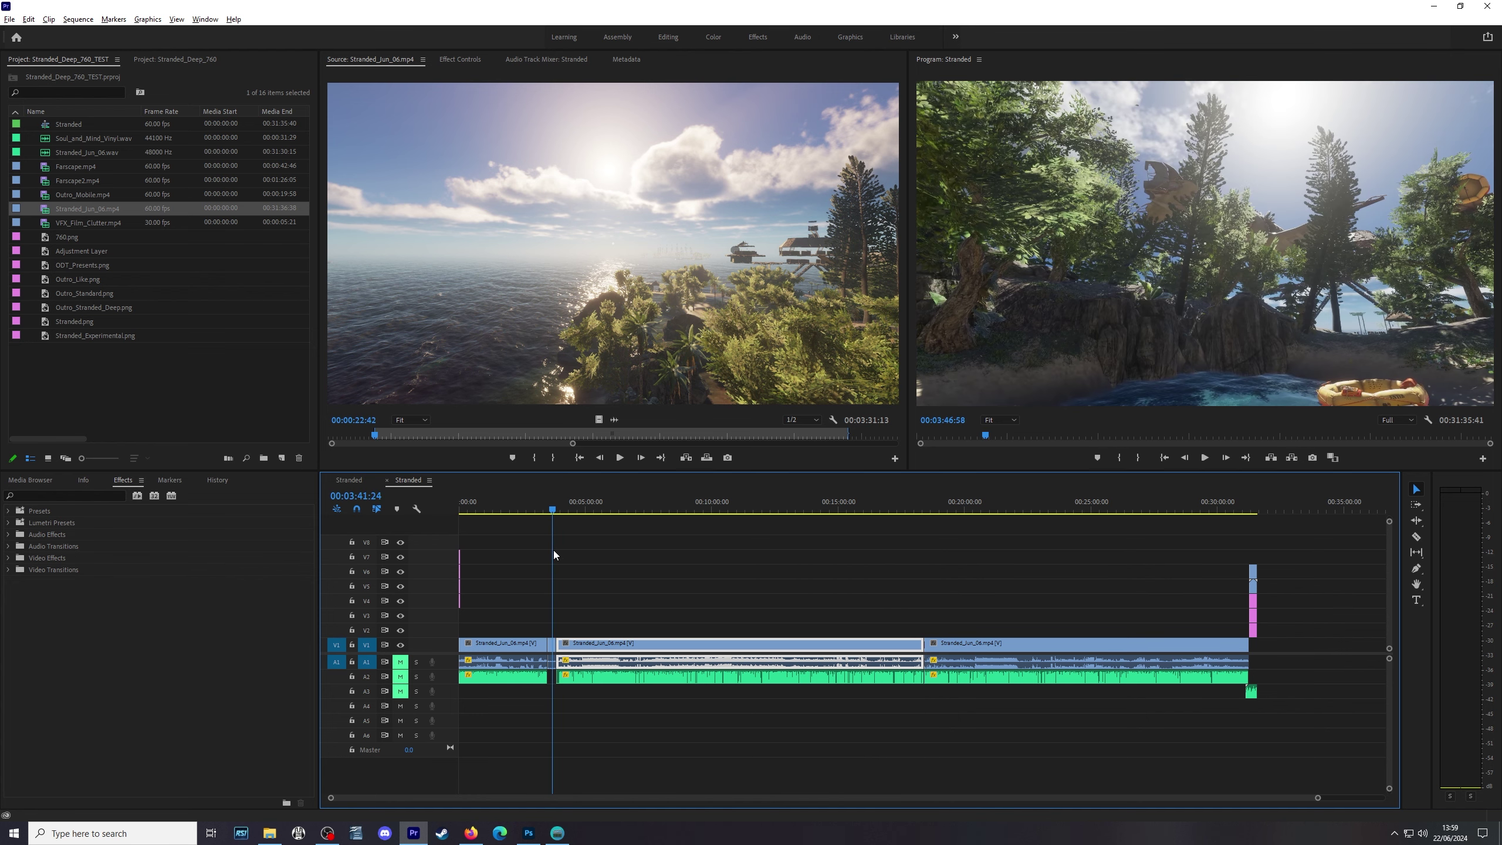
pyautogui.press('space')
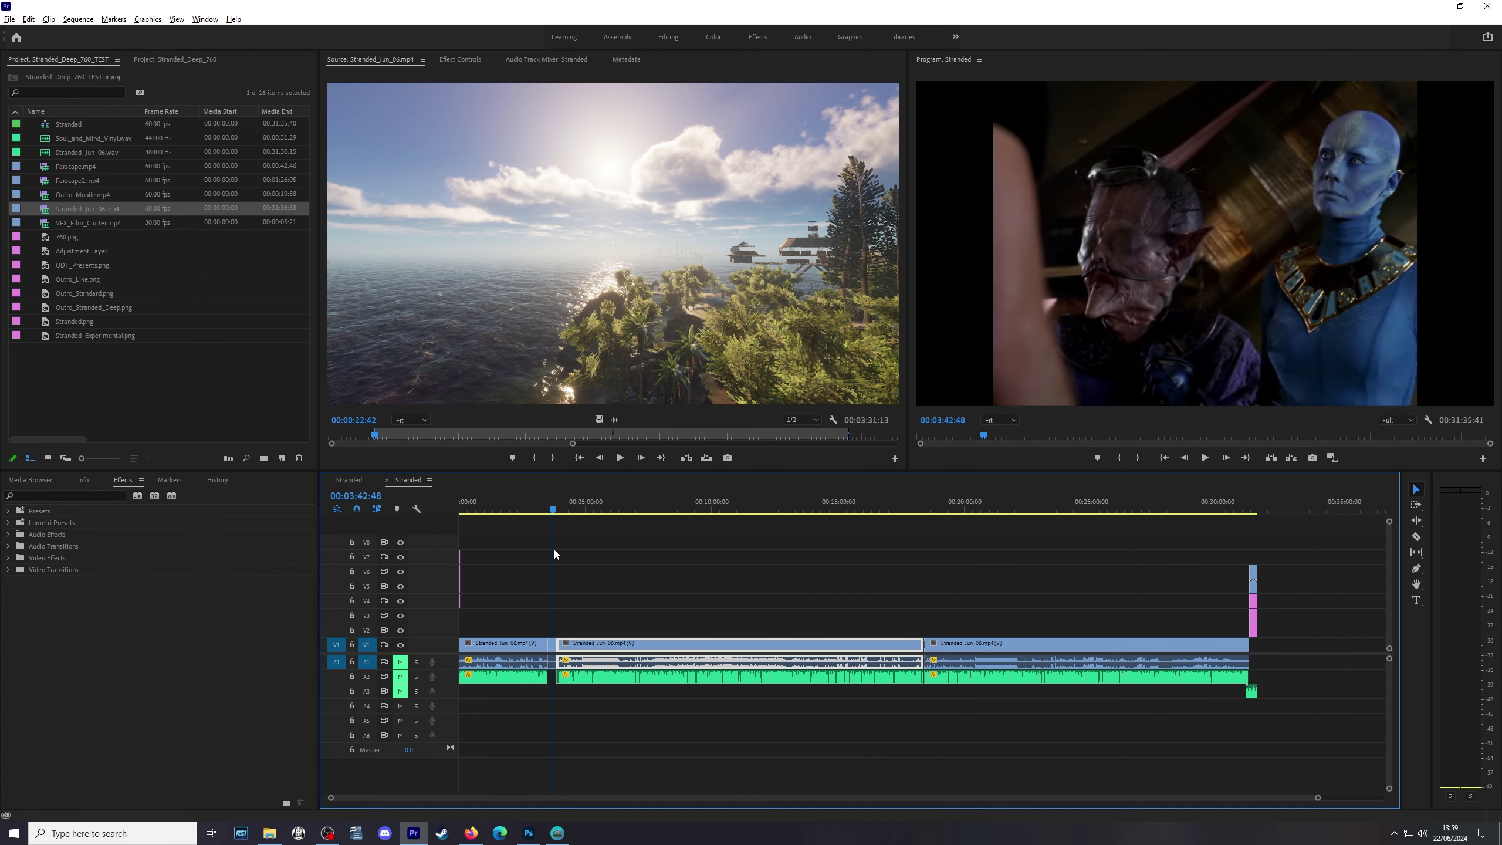
pyautogui.moveTo(554, 549); pyautogui.dragTo(451, 552)
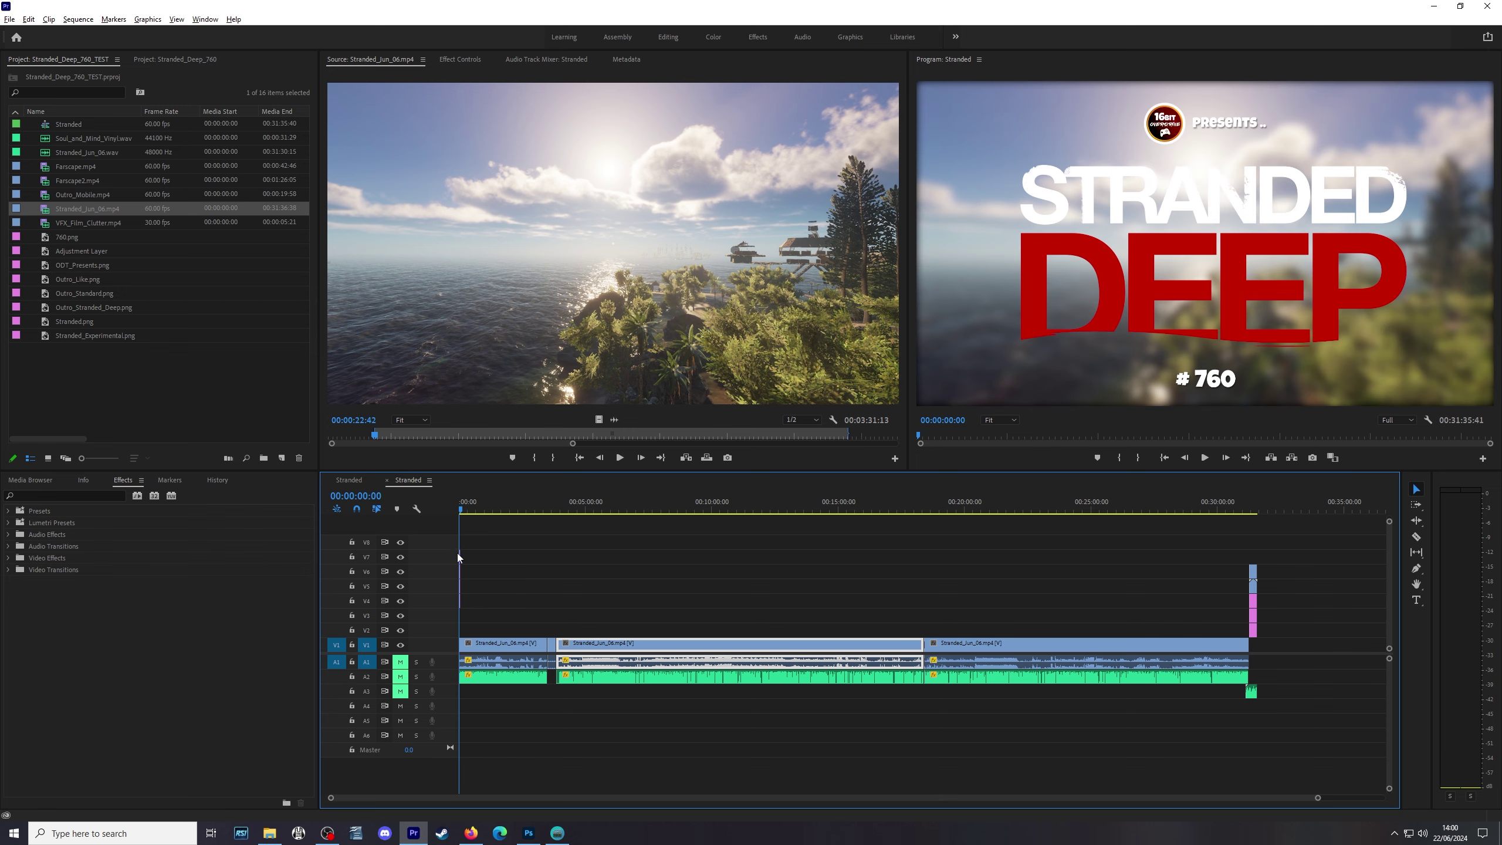
pyautogui.moveTo(457, 554); pyautogui.dragTo(1255, 563)
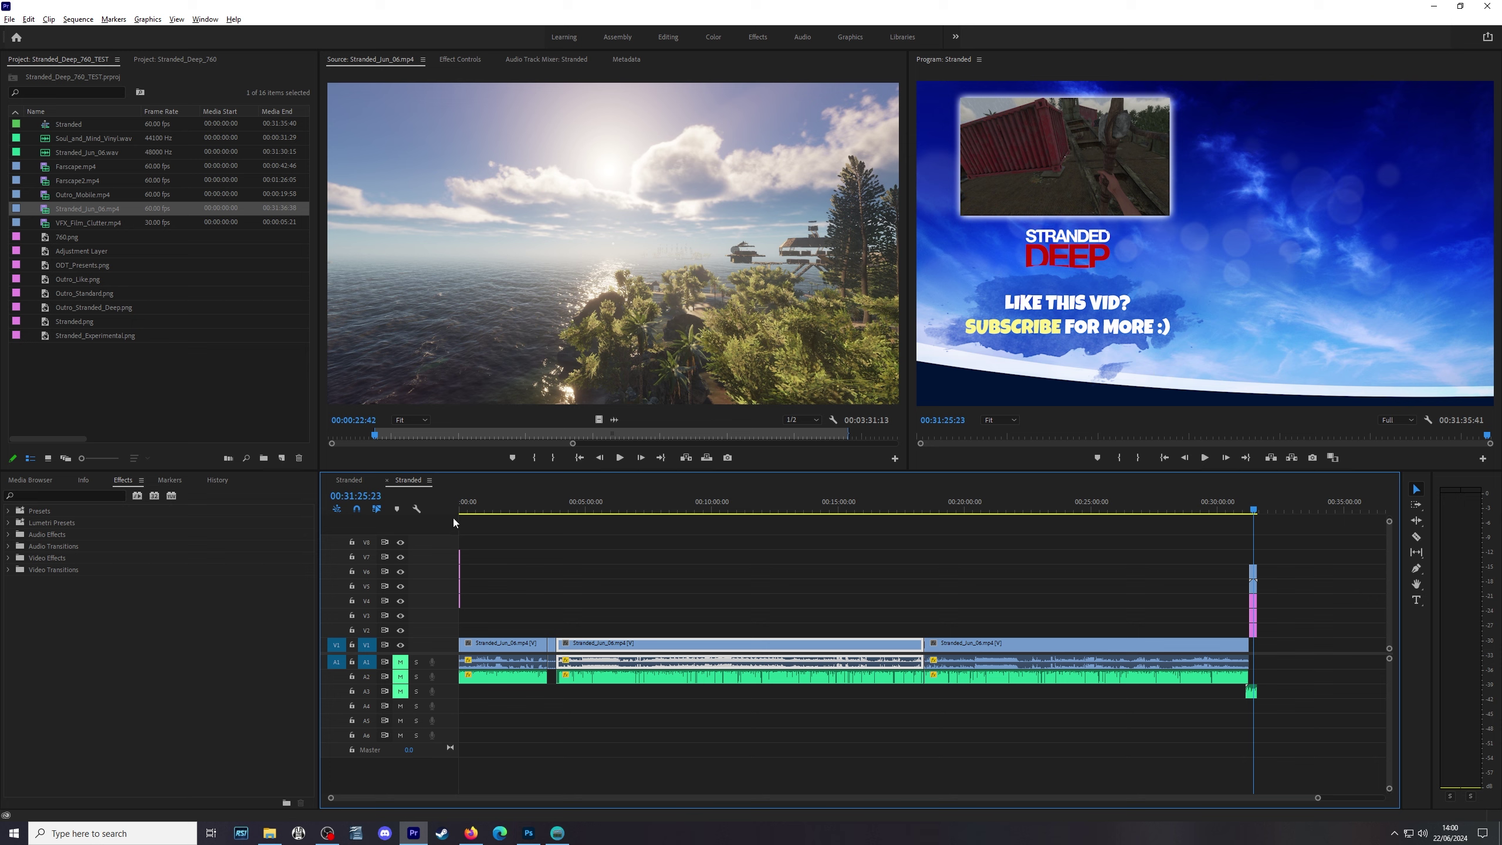
pyautogui.moveTo(496, 516); pyautogui.dragTo(522, 524)
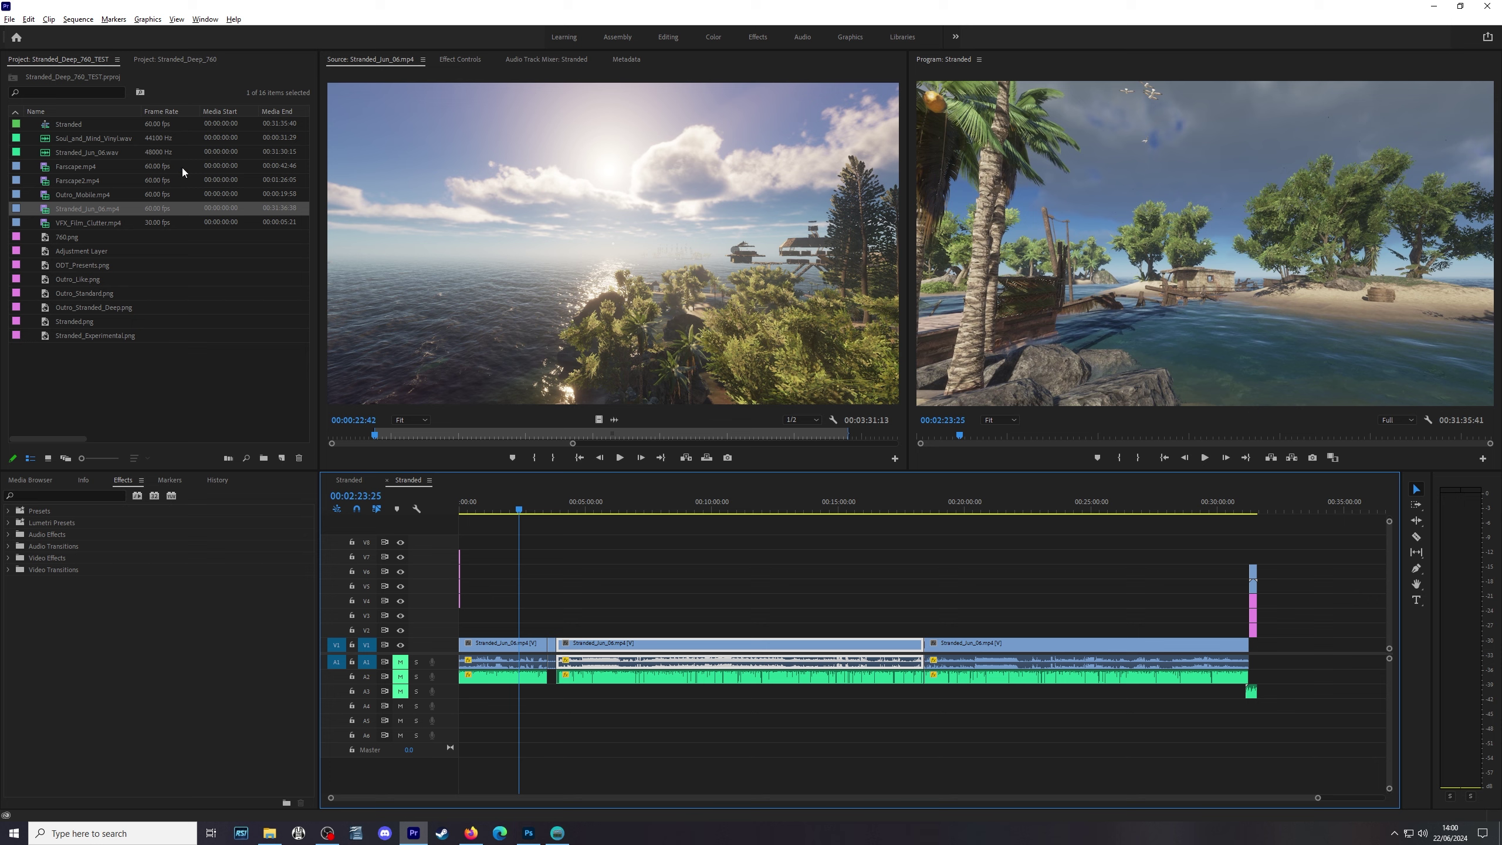
# Step: Open Export Settings for the Stranded H.264 export and tick Use Maximum Render Quality
pyautogui.click(9, 18)
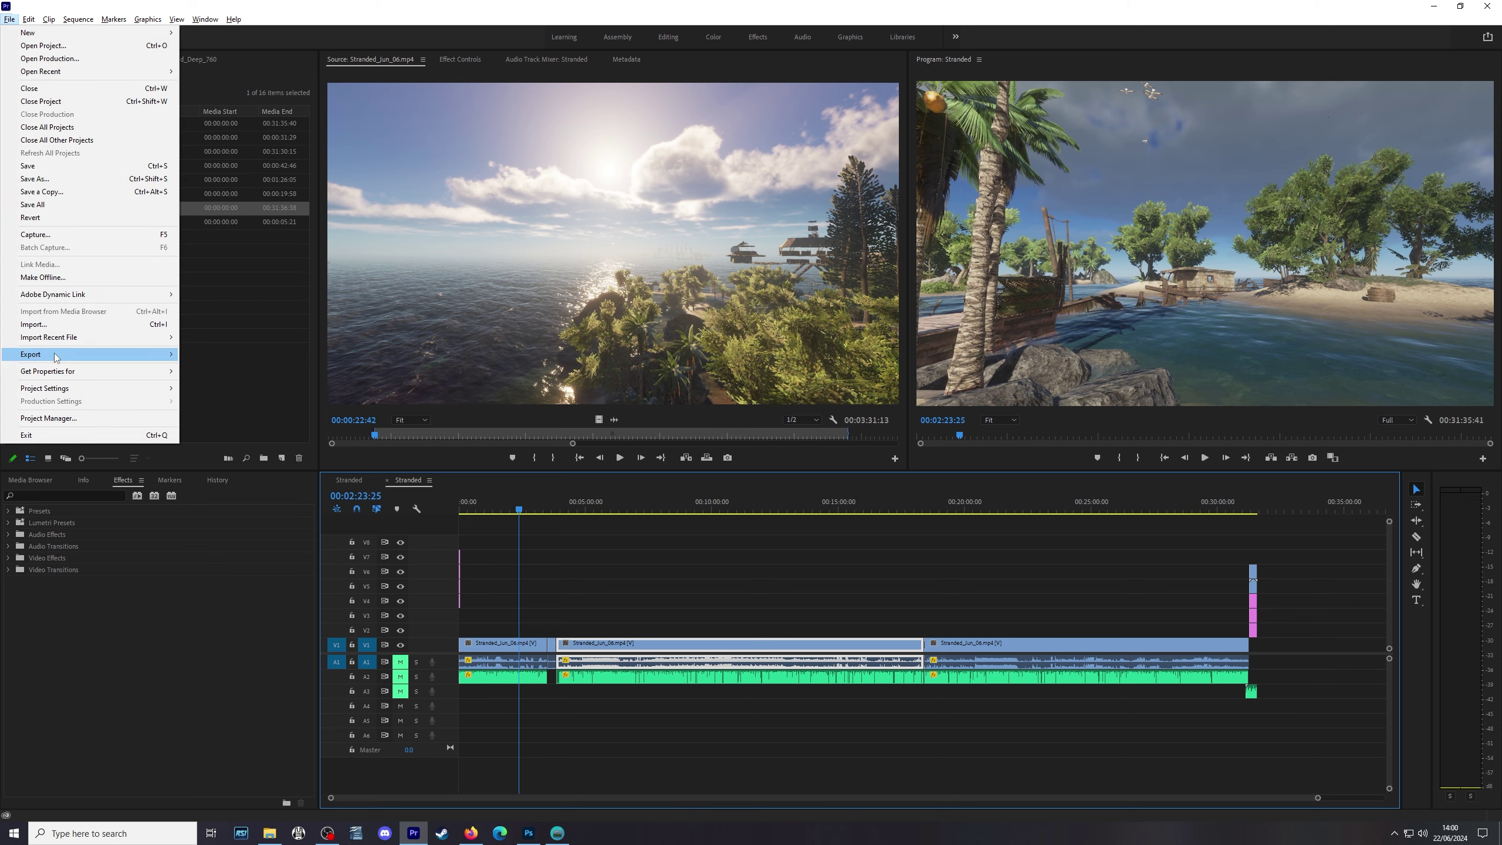
pyautogui.moveTo(56, 357)
pyautogui.click(236, 354)
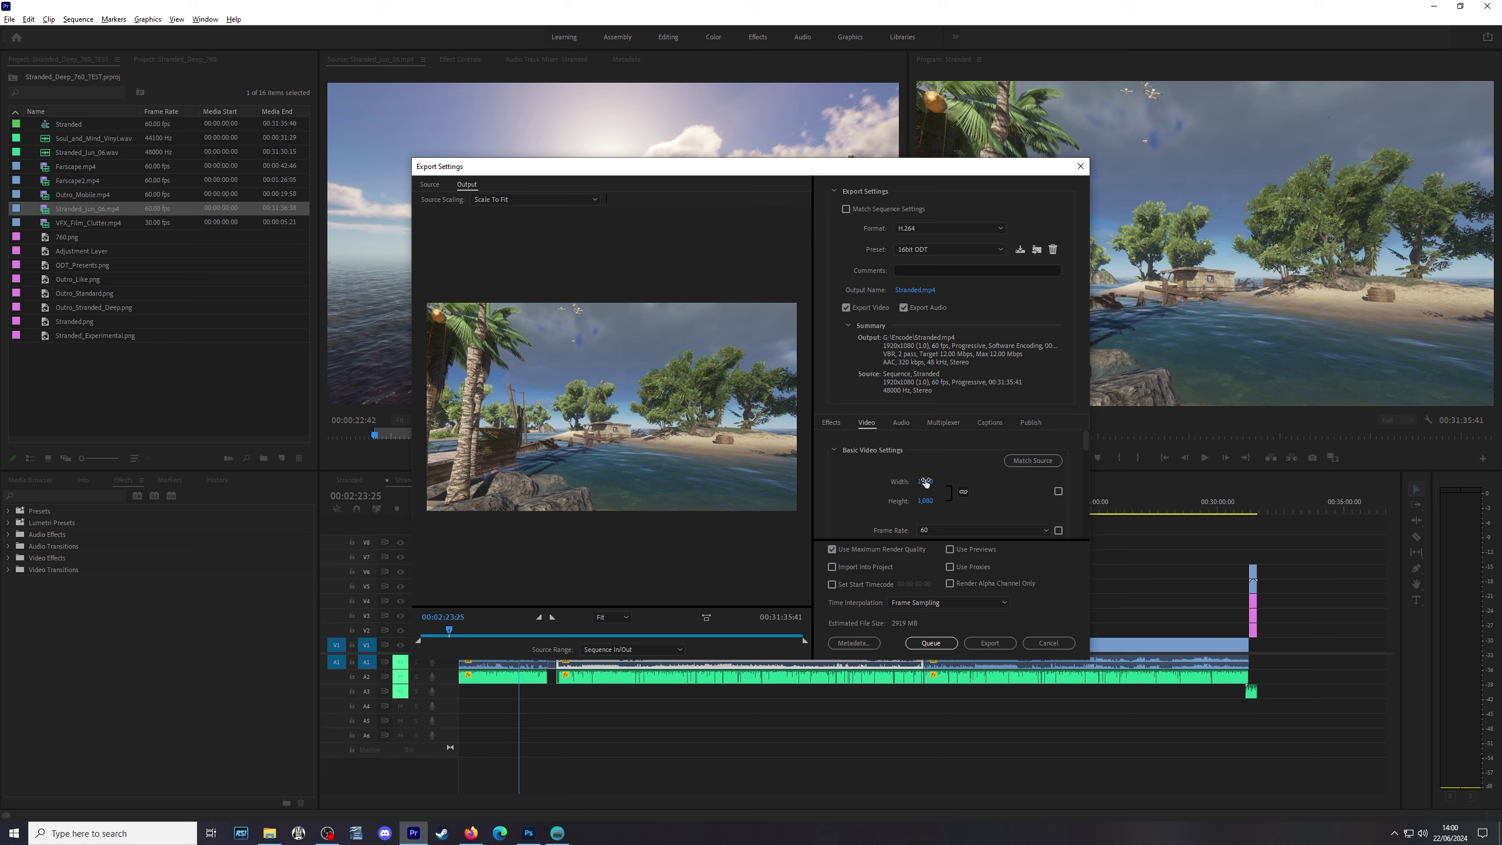
pyautogui.moveTo(1085, 435); pyautogui.dragTo(1088, 466)
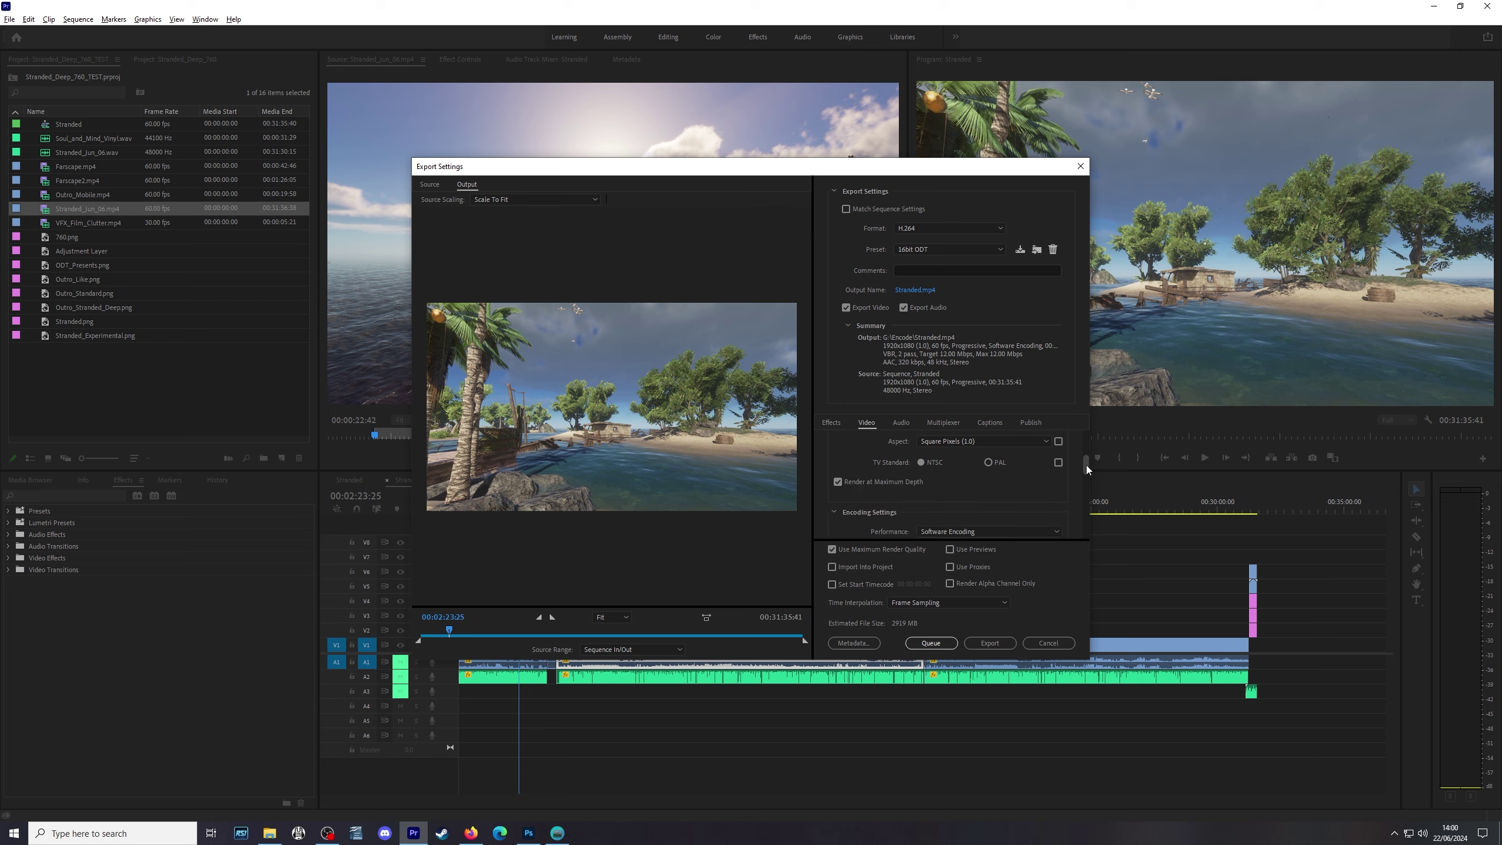
pyautogui.scroll(-1, 919, 470)
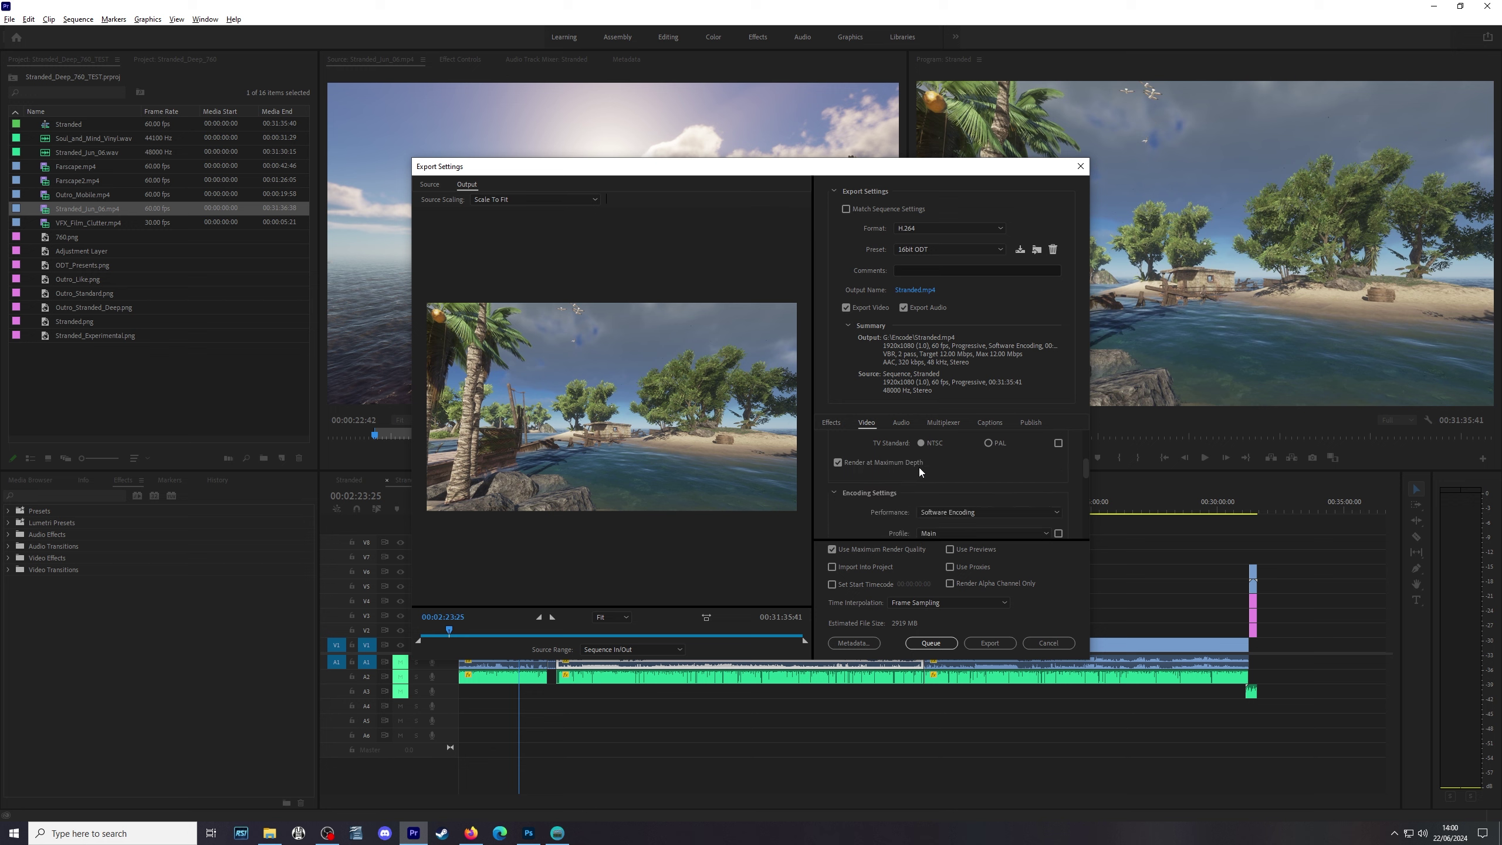
pyautogui.scroll(-4, 919, 469)
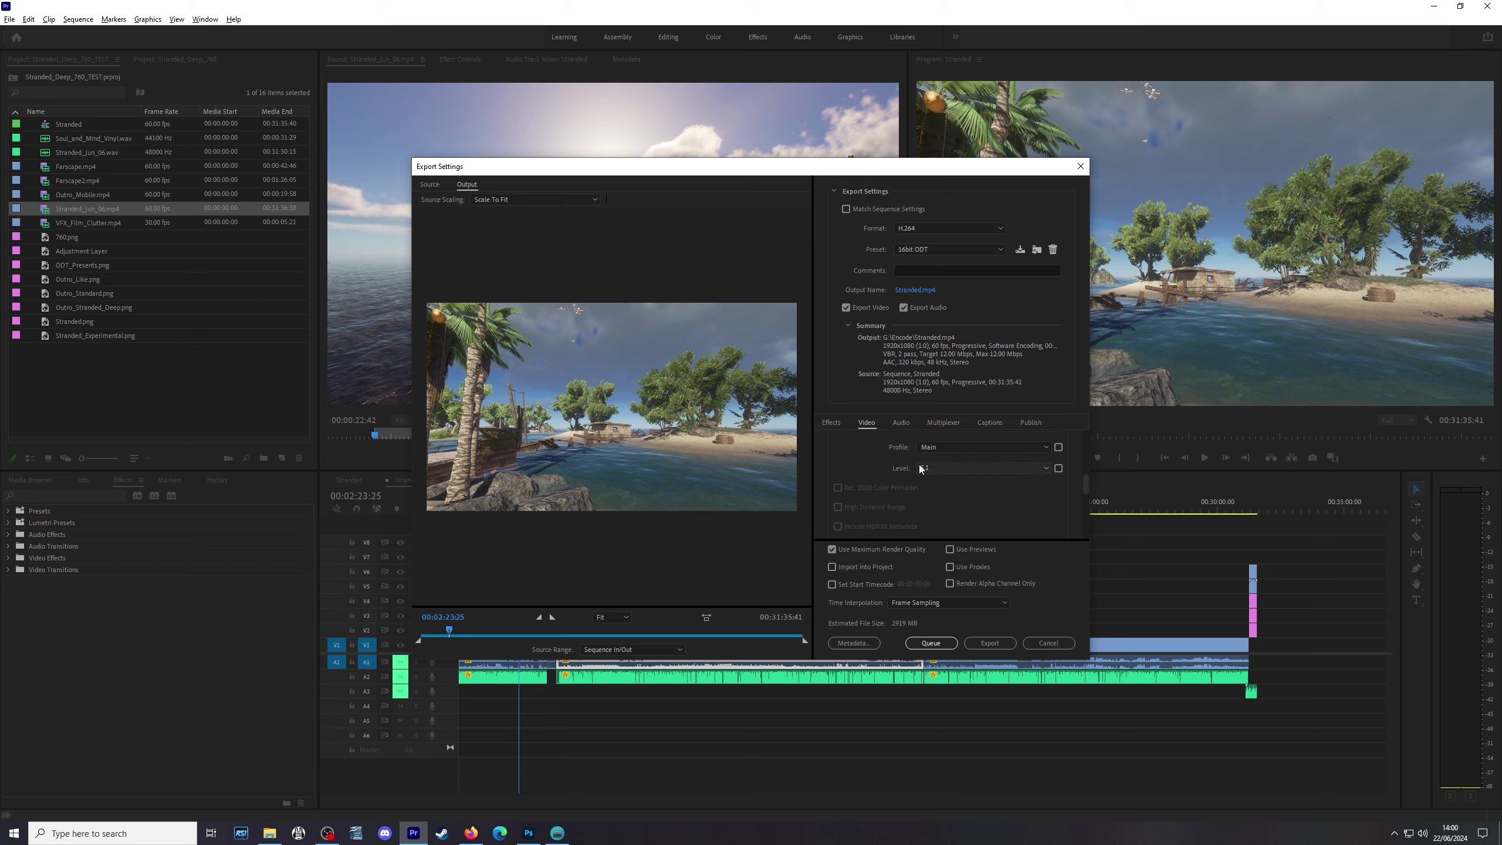
pyautogui.moveTo(1087, 479); pyautogui.dragTo(1090, 510)
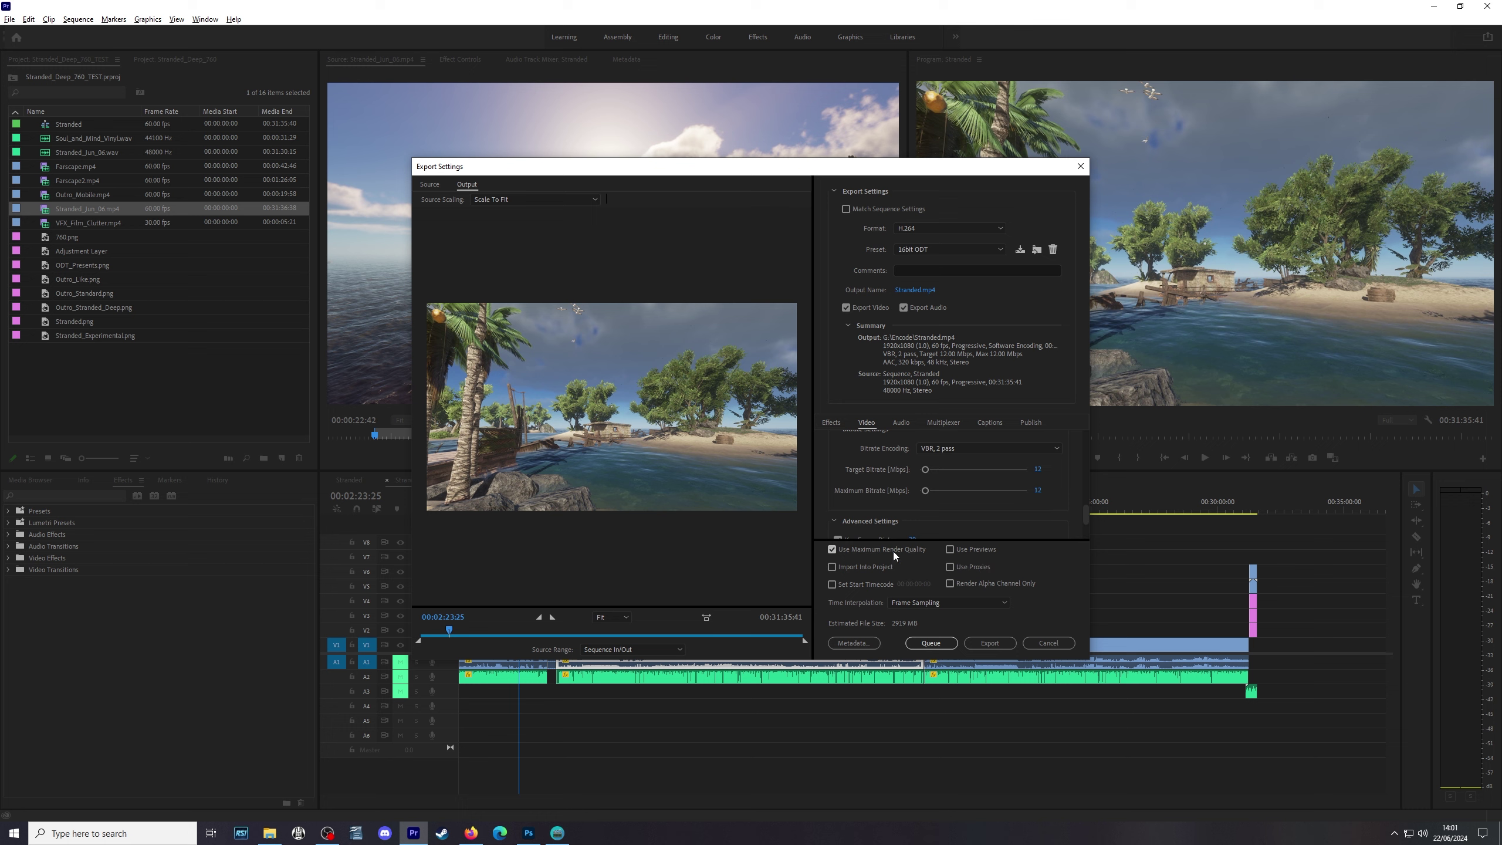
pyautogui.click(832, 549)
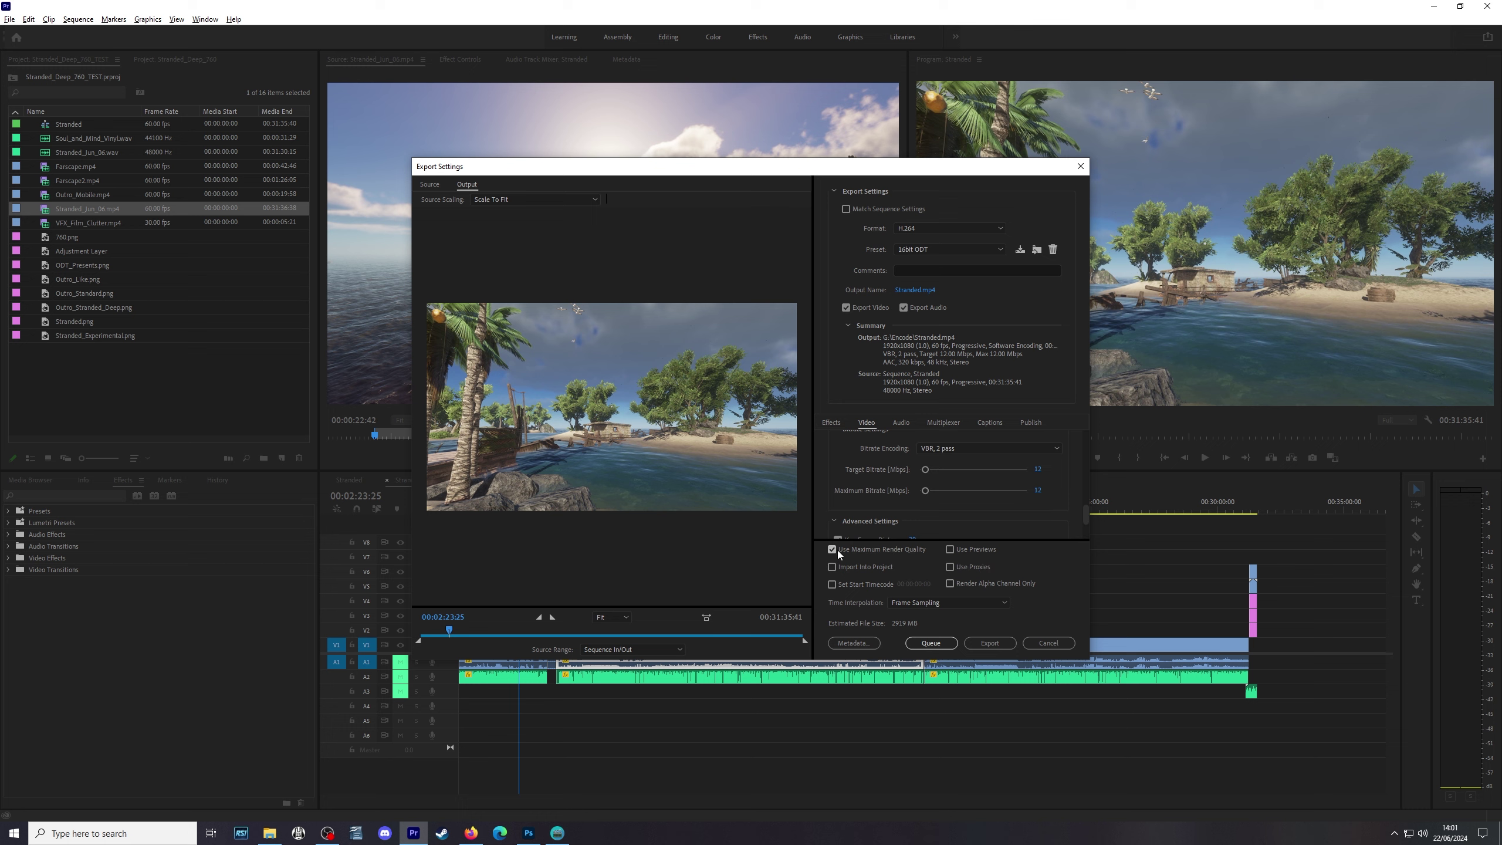
pyautogui.click(942, 643)
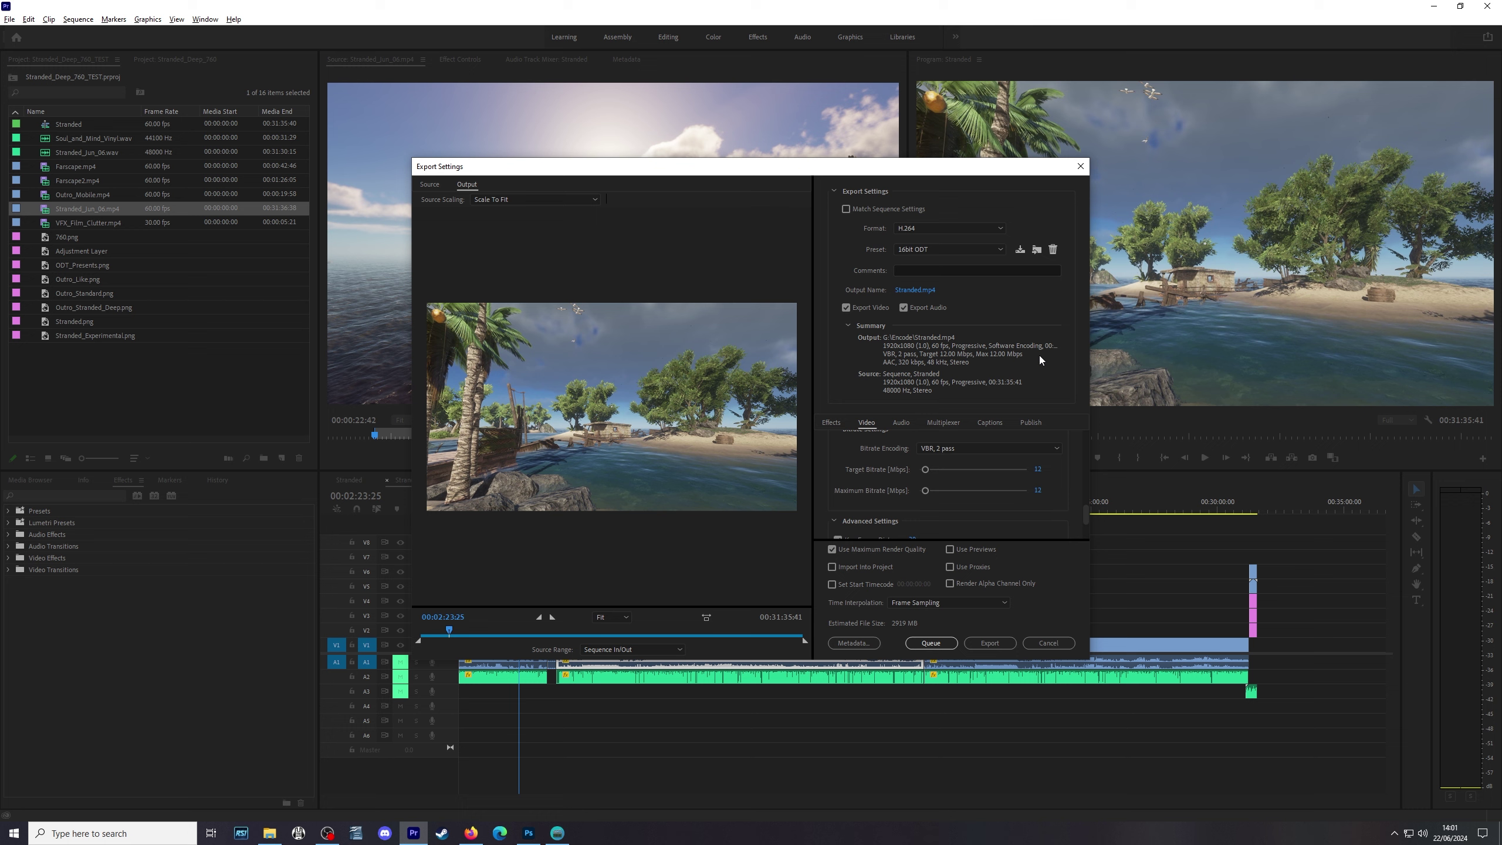
# Step: Change the export frame rate to 30 fps, then cancel Export Settings without exporting
pyautogui.moveTo(1087, 511); pyautogui.dragTo(1085, 445)
pyautogui.click(962, 500)
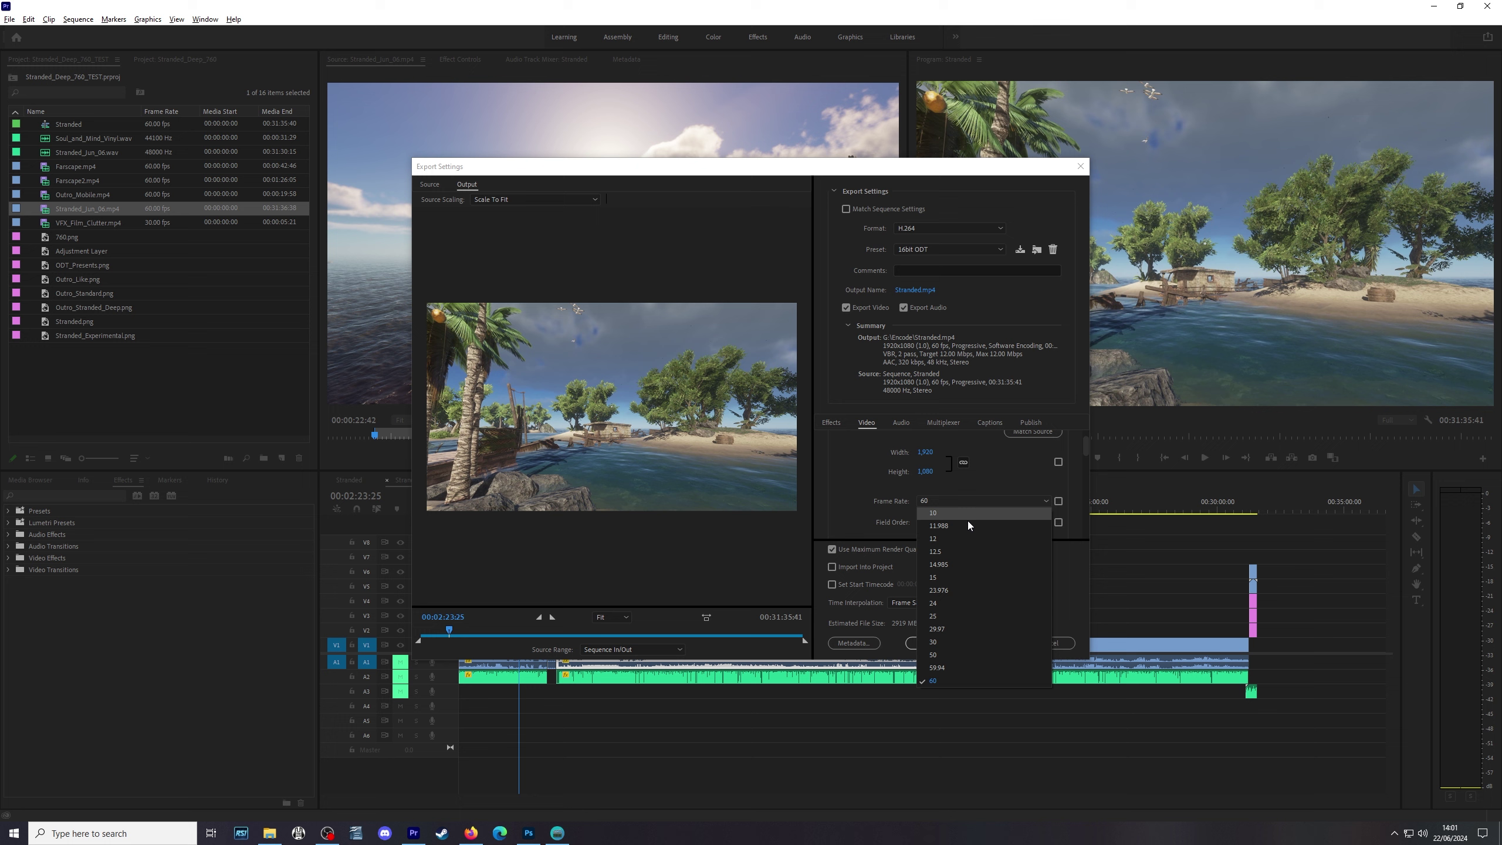
pyautogui.click(959, 640)
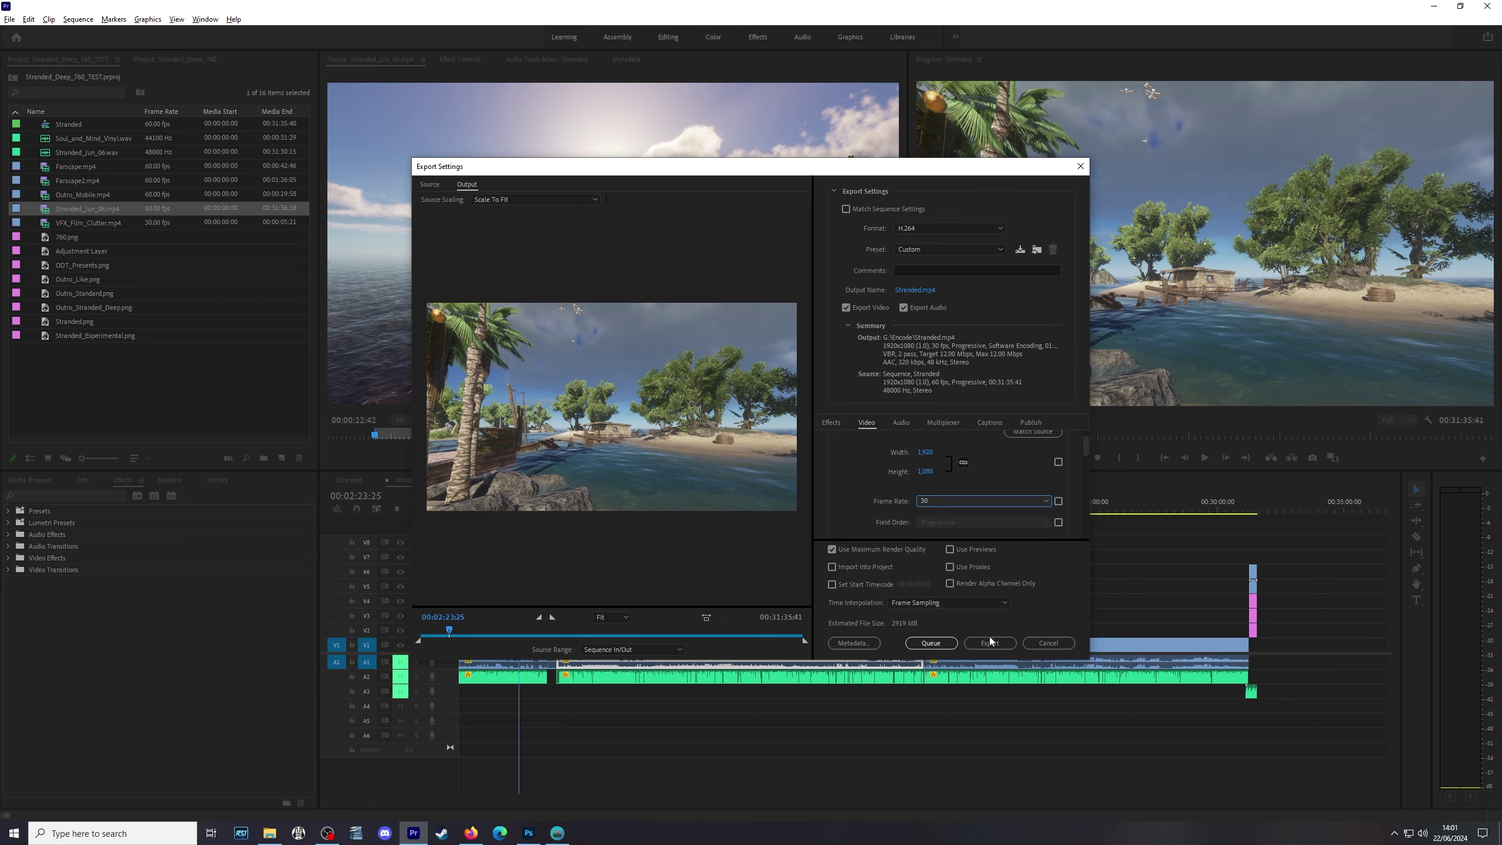
pyautogui.click(1044, 645)
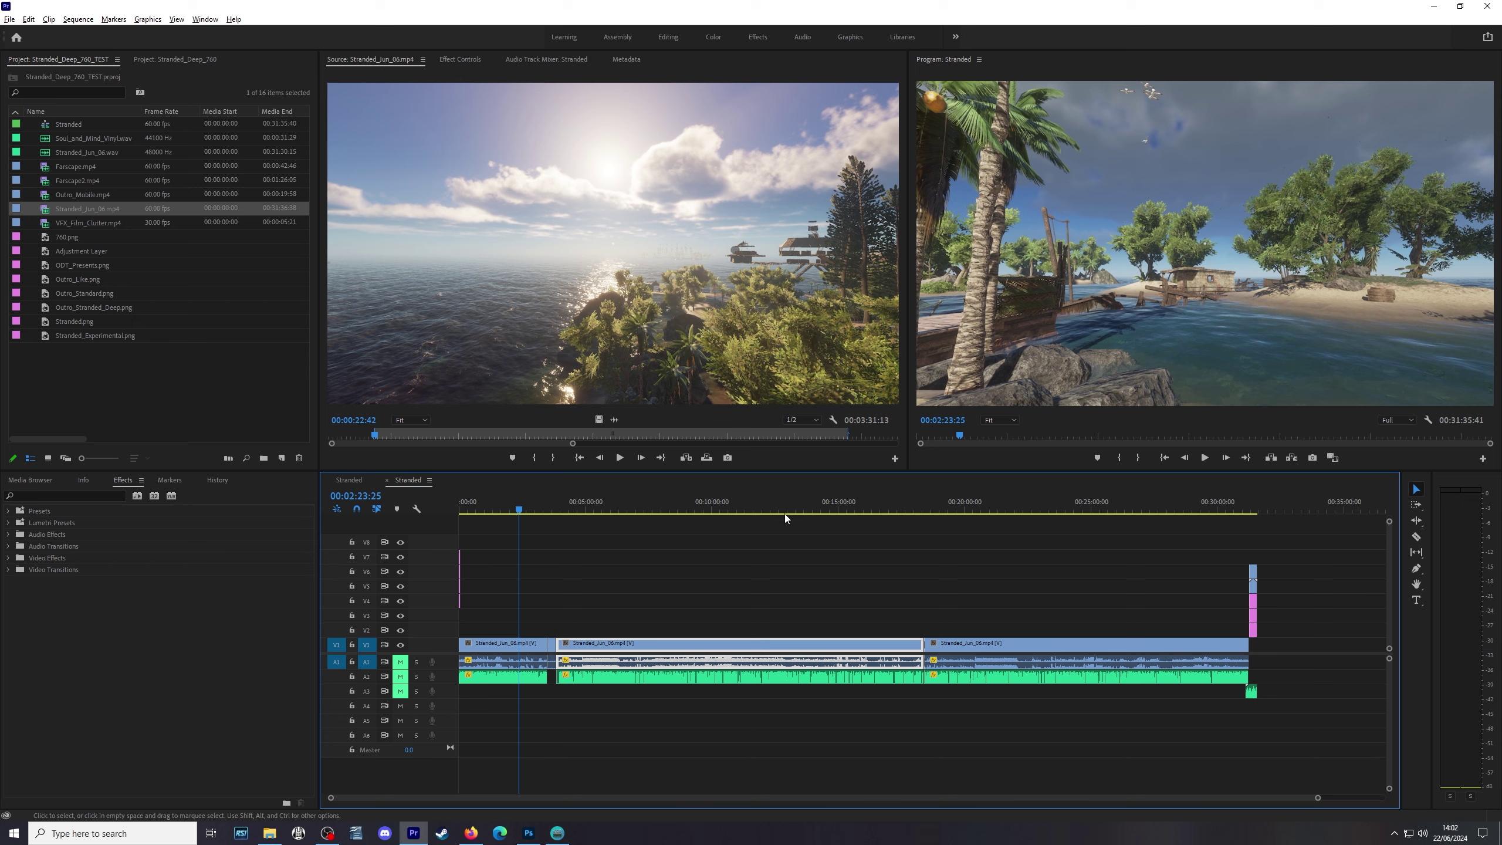
# Step: Scrub the playhead through the Stranded sequence, then bring the YouTube video forward in Firefox
pyautogui.click(691, 510)
pyautogui.moveTo(692, 509); pyautogui.dragTo(1133, 509)
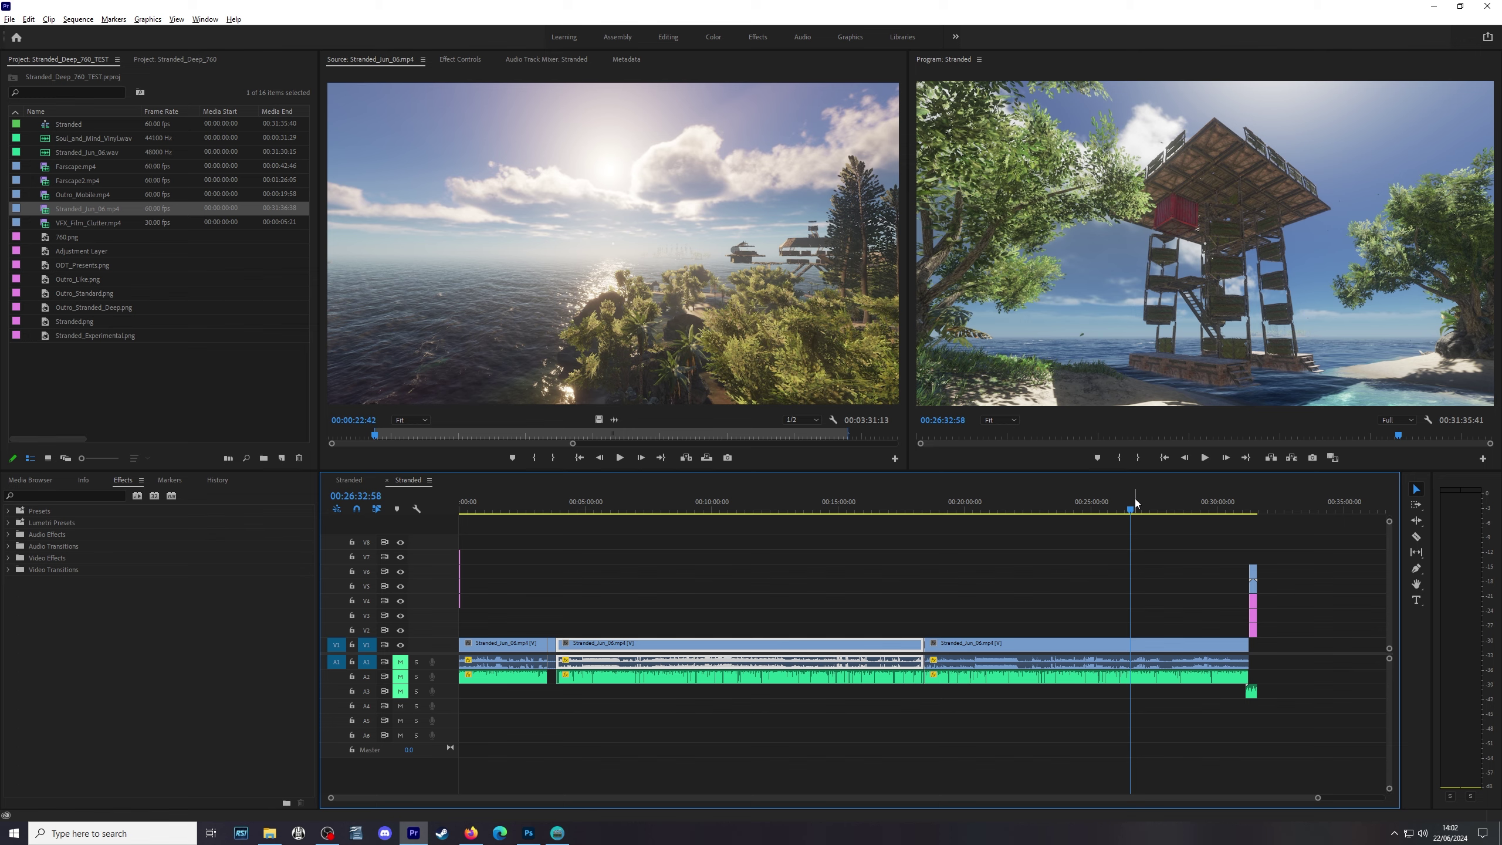
pyautogui.click(471, 833)
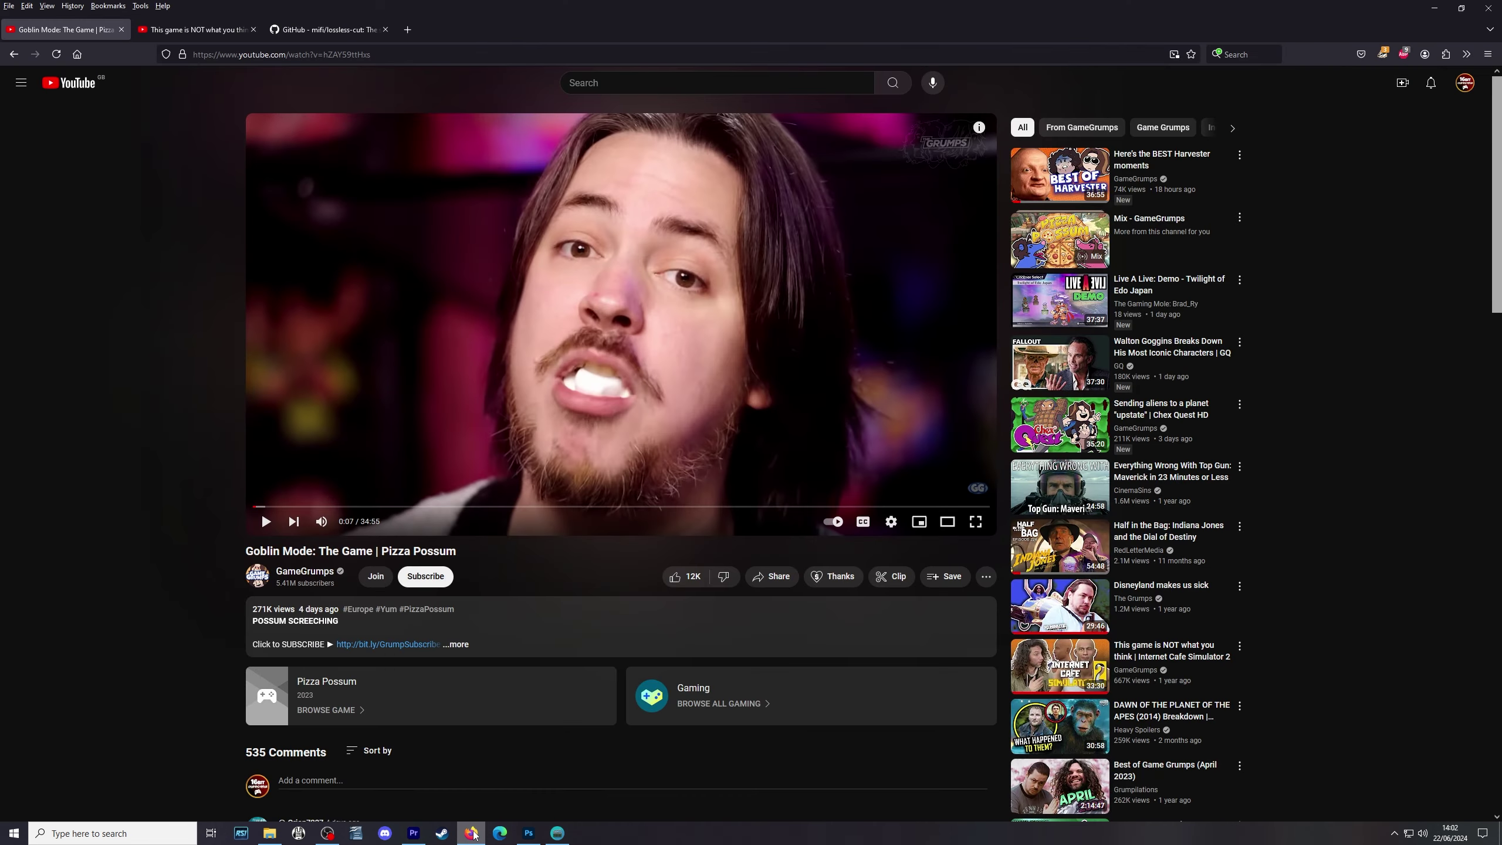
# Step: Look over the YouTube player's quality list up to 1080p60, then return to Premiere Pro
pyautogui.click(891, 523)
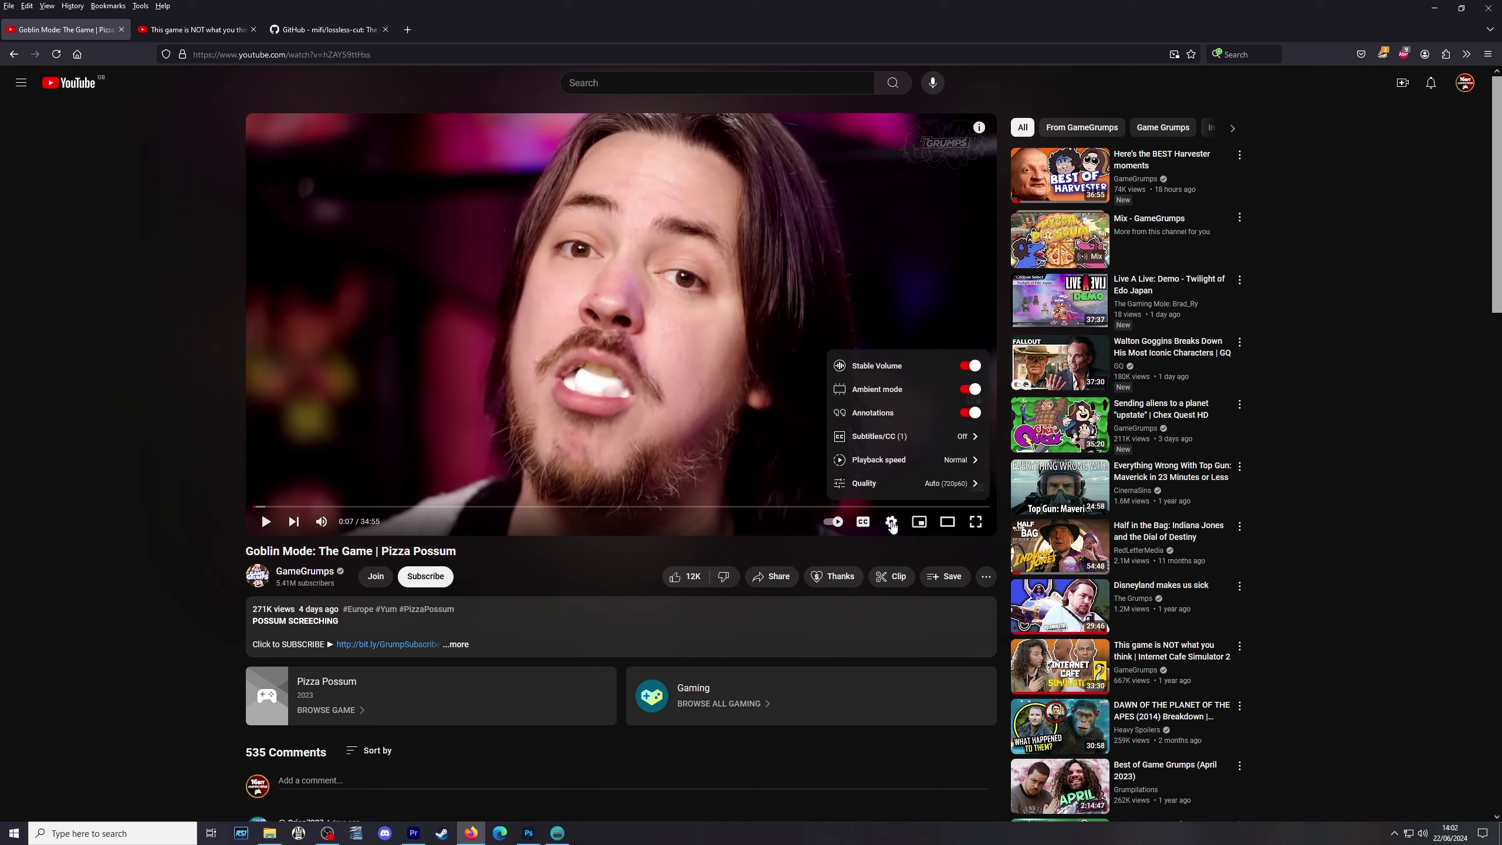
pyautogui.click(942, 487)
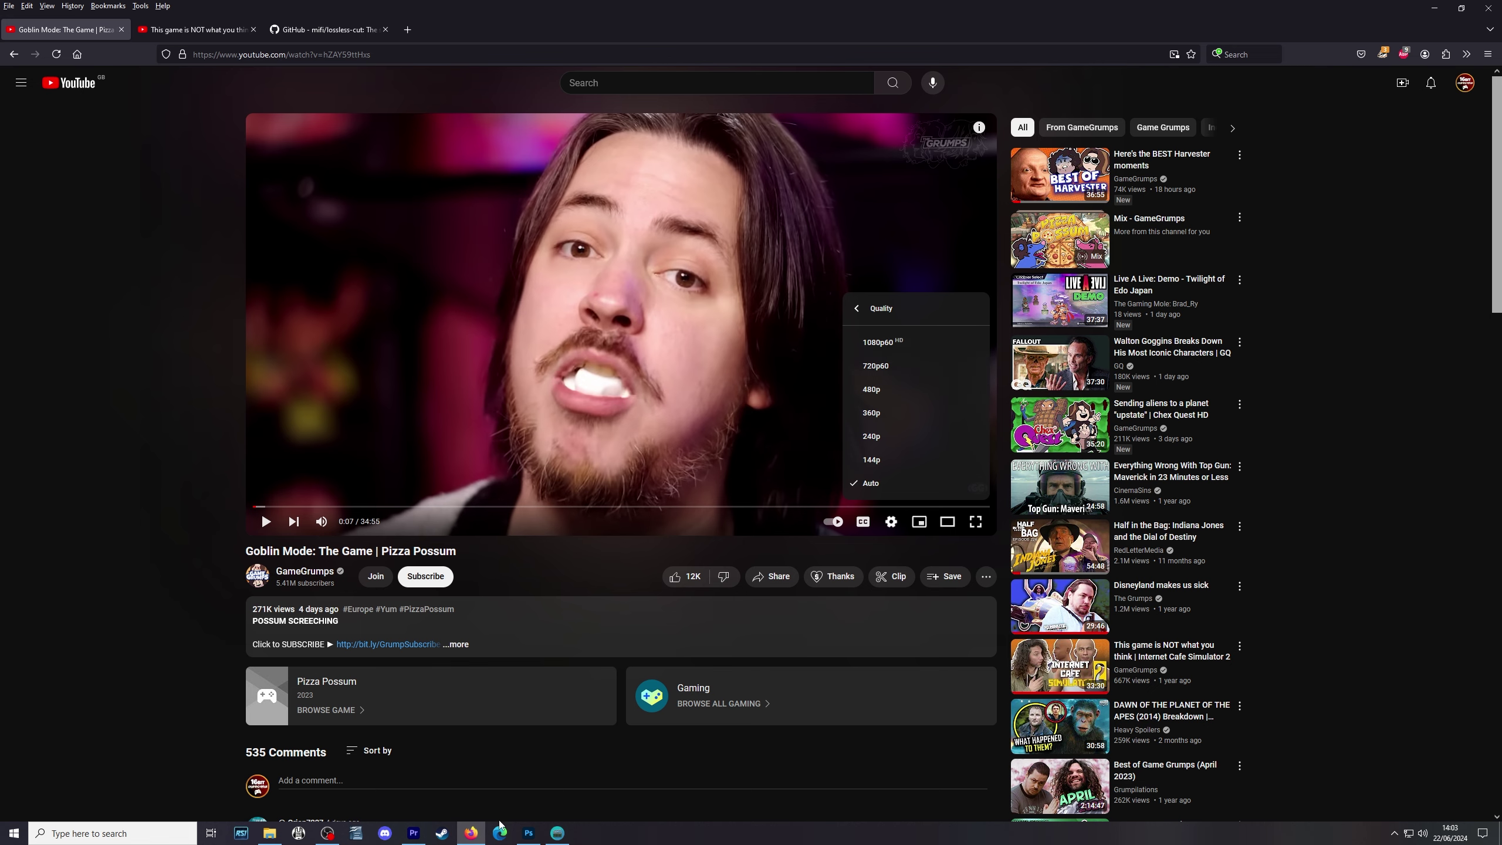
pyautogui.click(471, 833)
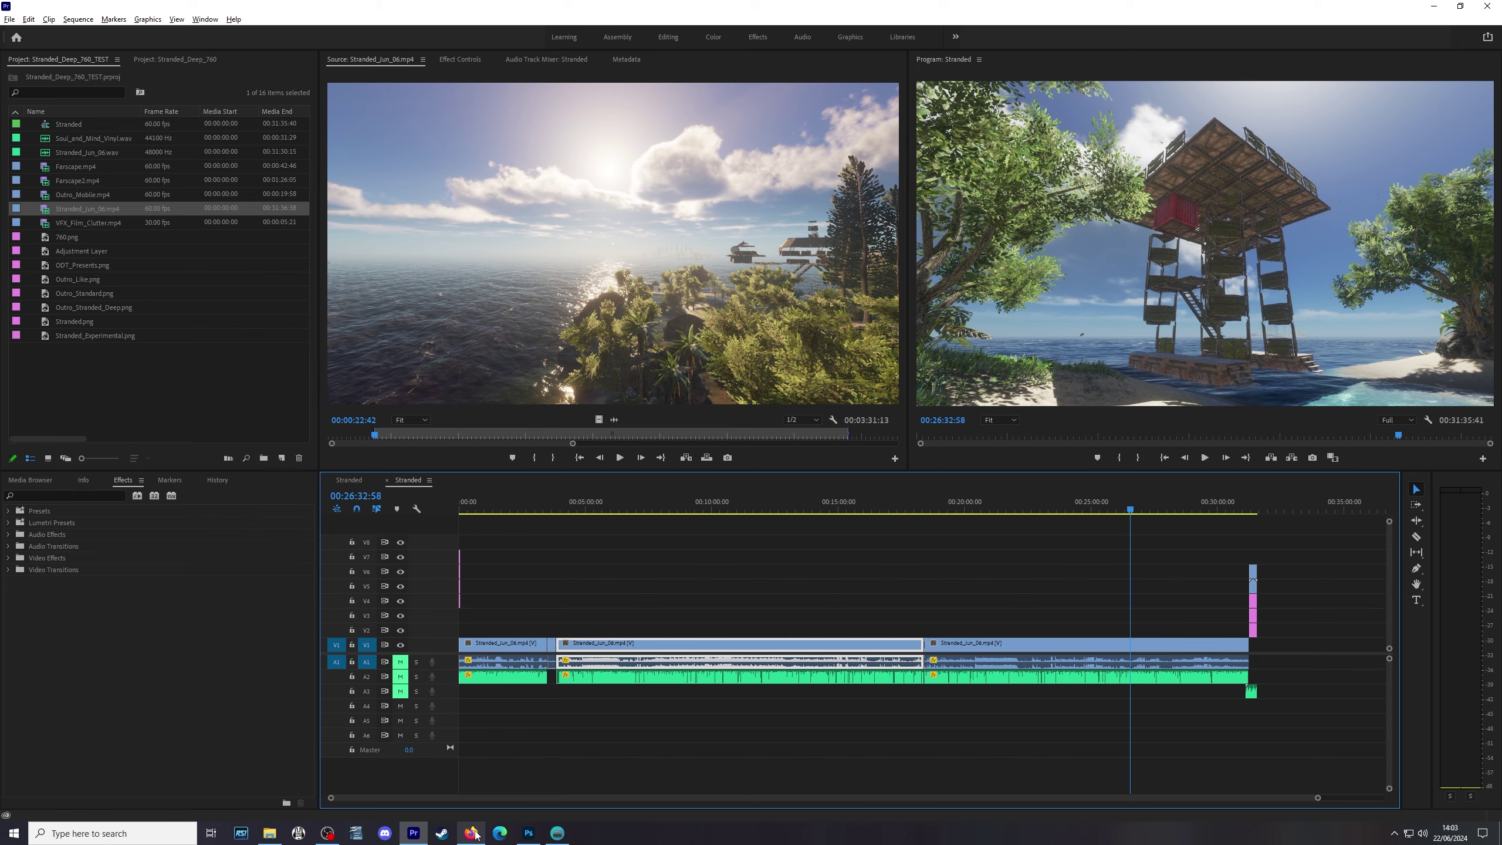
pyautogui.click(528, 835)
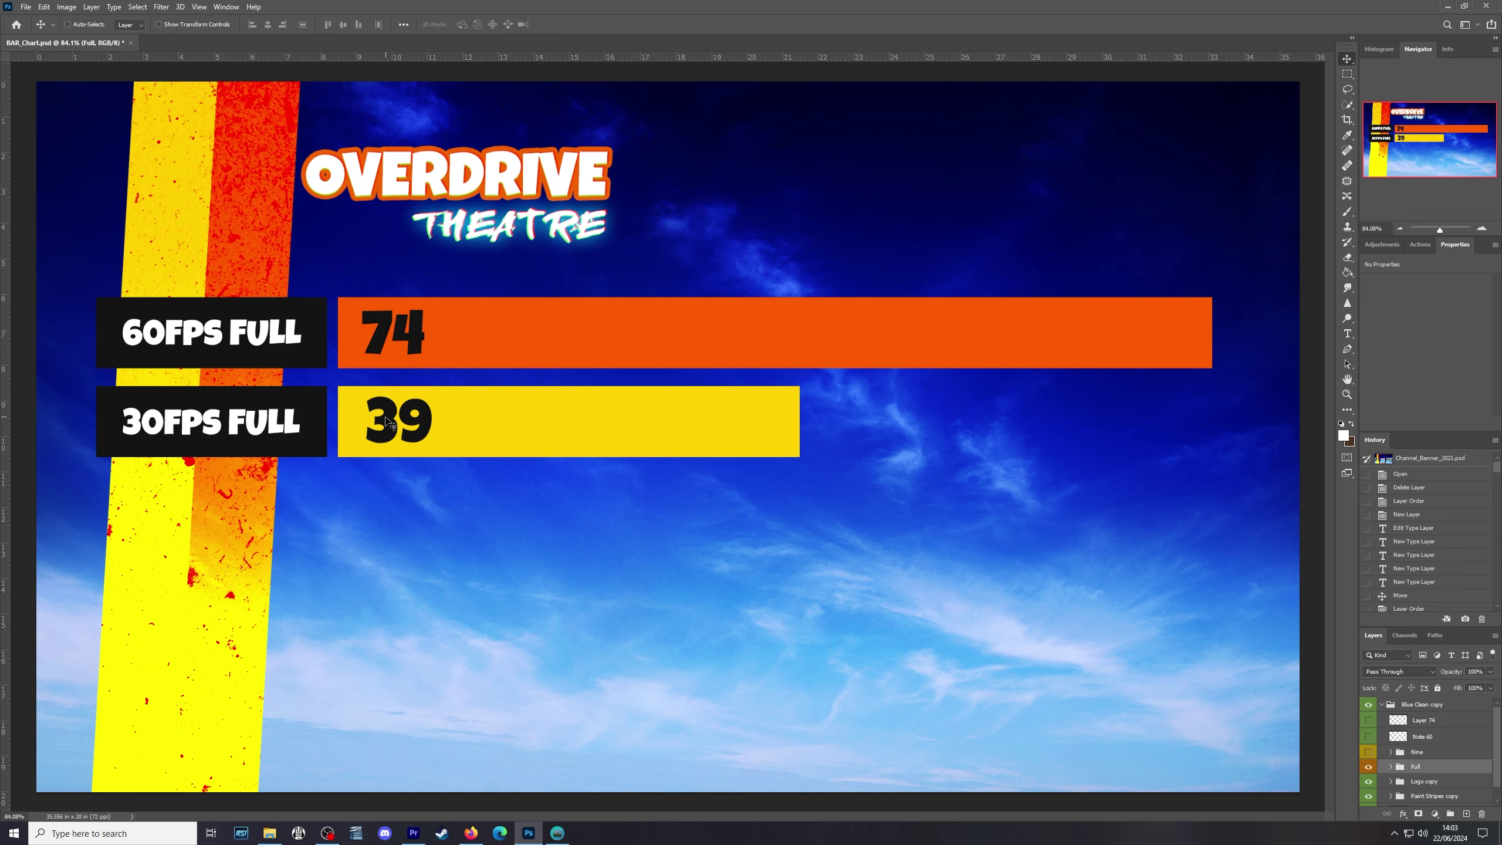
pyautogui.click(1447, 6)
pyautogui.click(730, 594)
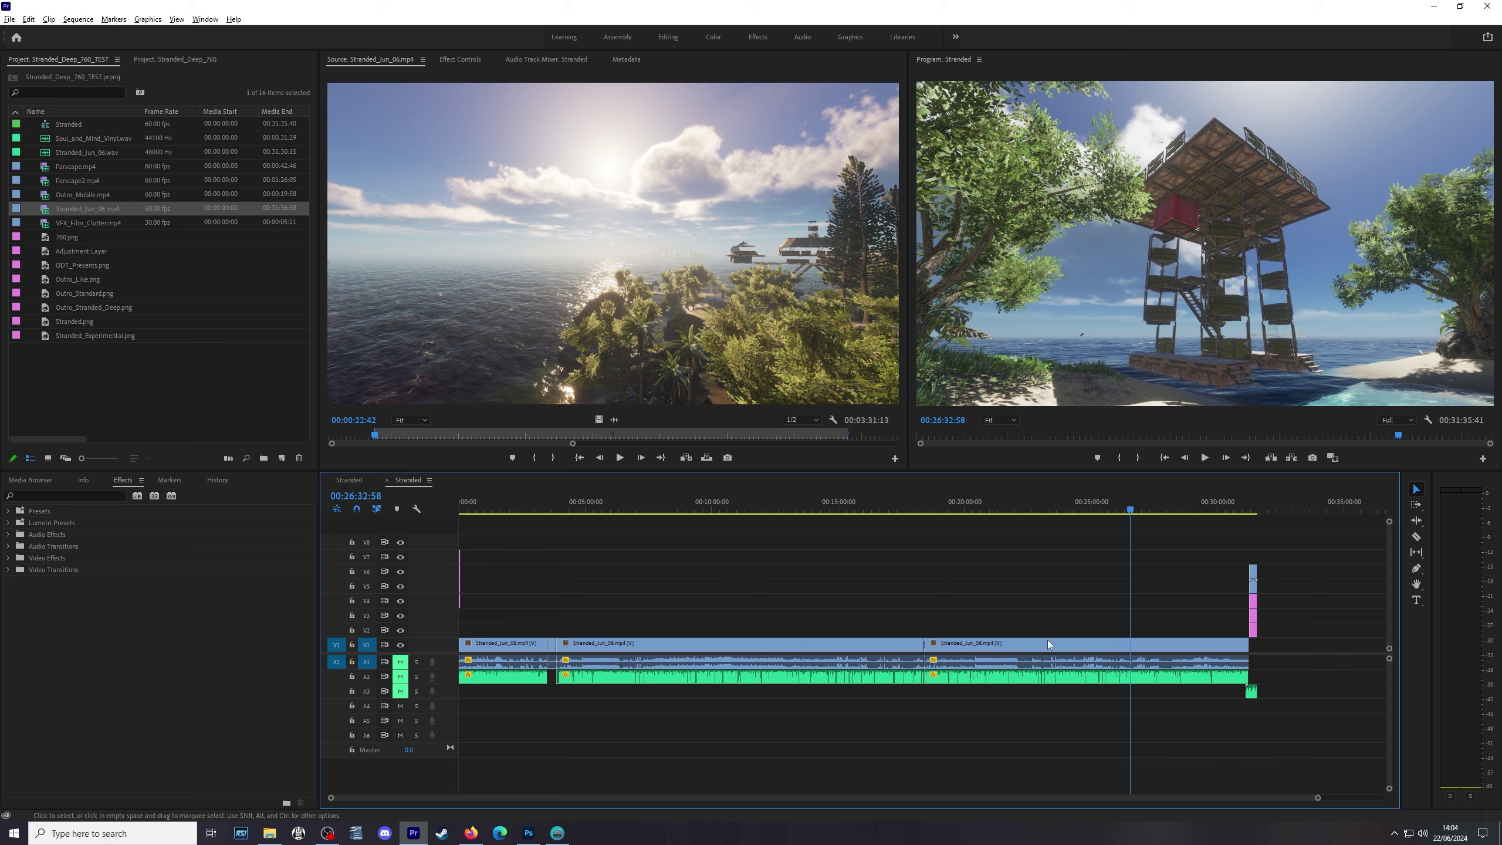
# Step: Select Stranded_Jun_06.mp4, scrub the last clip, jump to sequence start, and reopen TEST
pyautogui.click(269, 834)
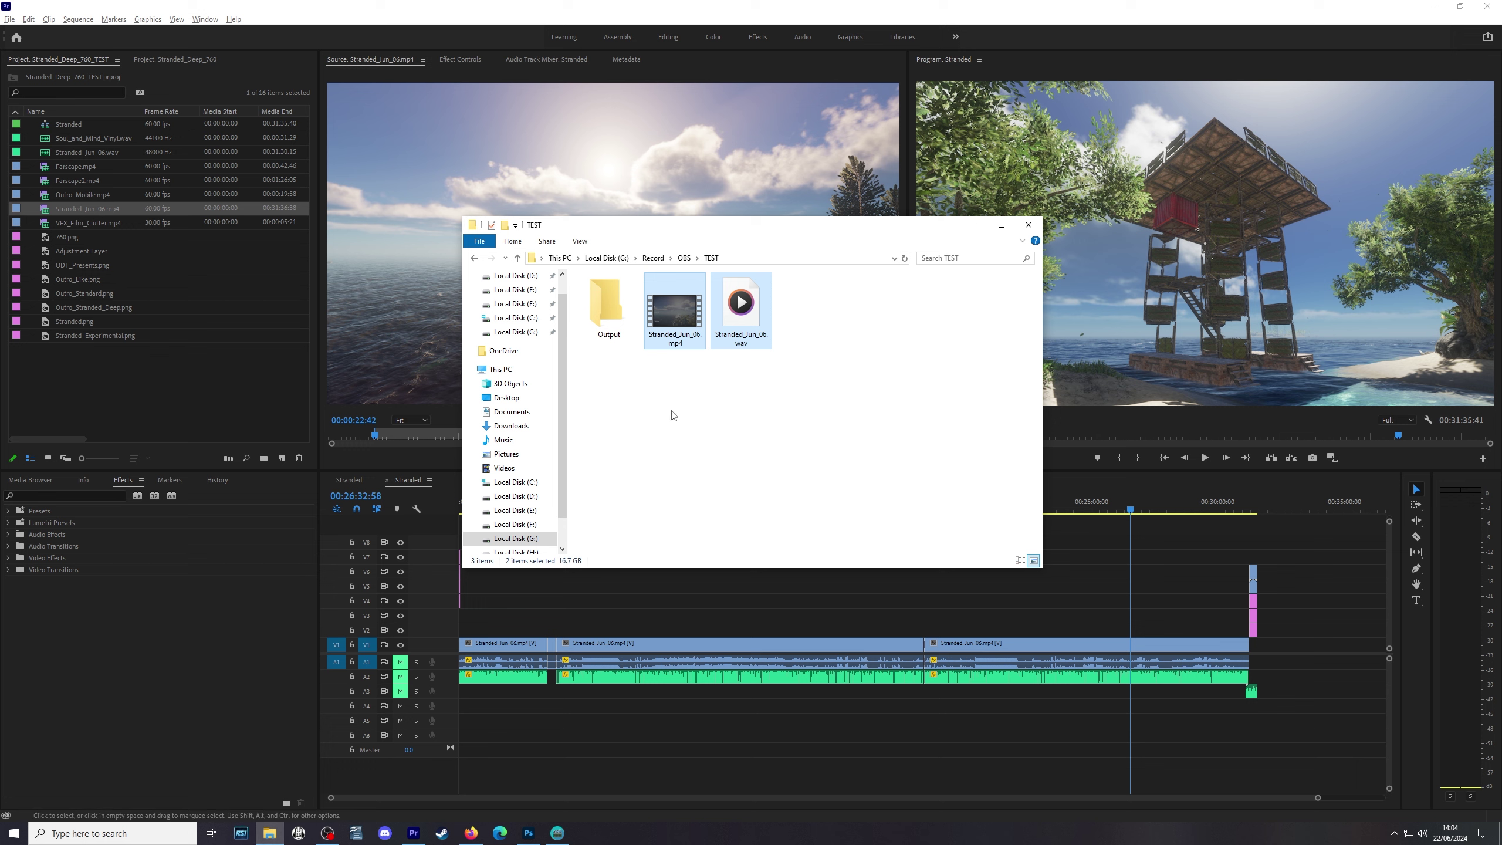
pyautogui.click(685, 320)
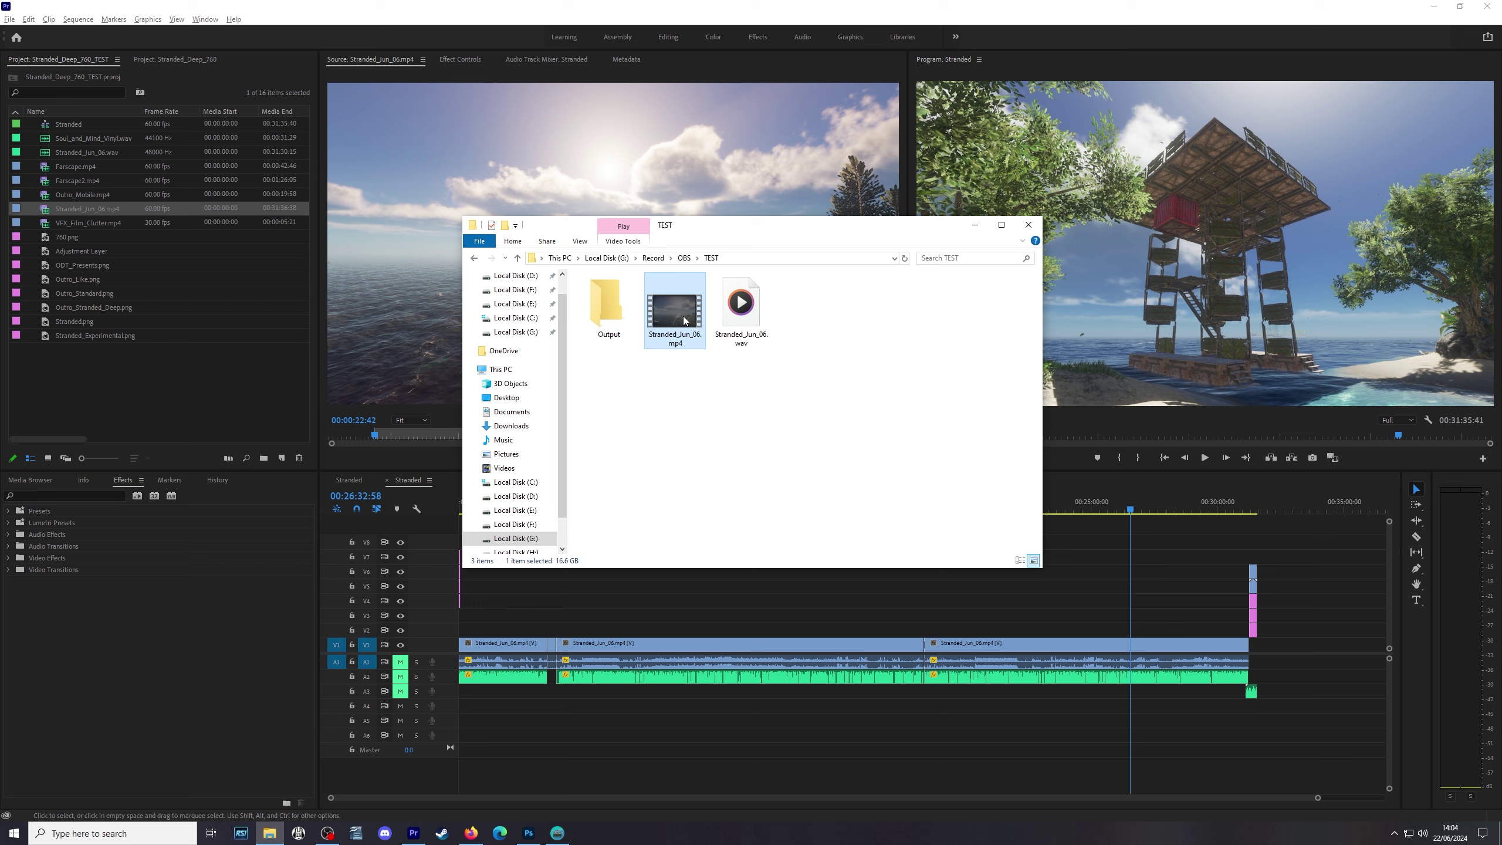
pyautogui.moveTo(1158, 507); pyautogui.dragTo(1223, 514)
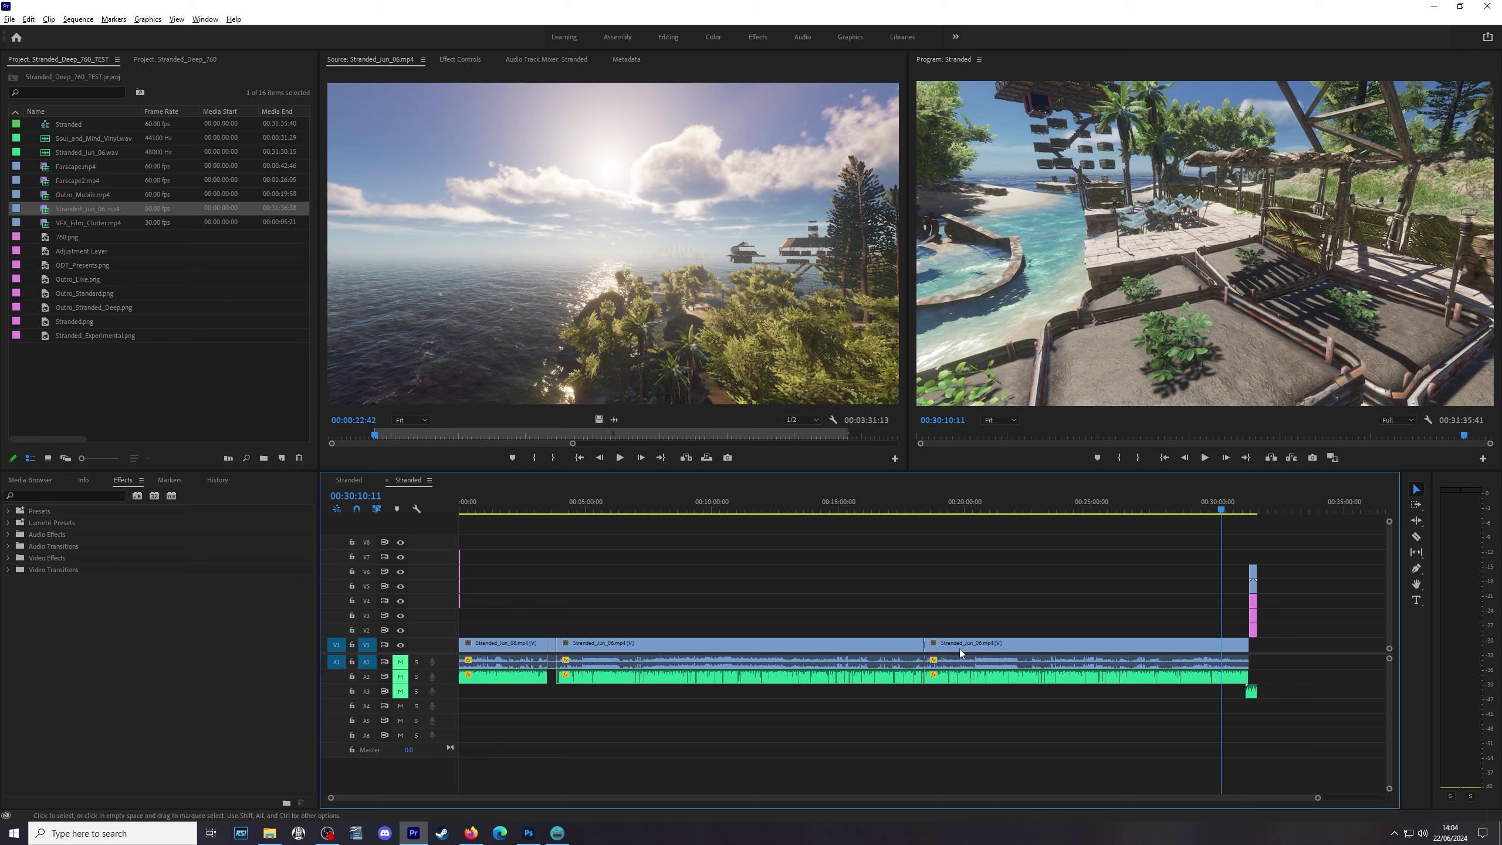
pyautogui.moveTo(1011, 649)
pyautogui.moveTo(1220, 510); pyautogui.dragTo(610, 512)
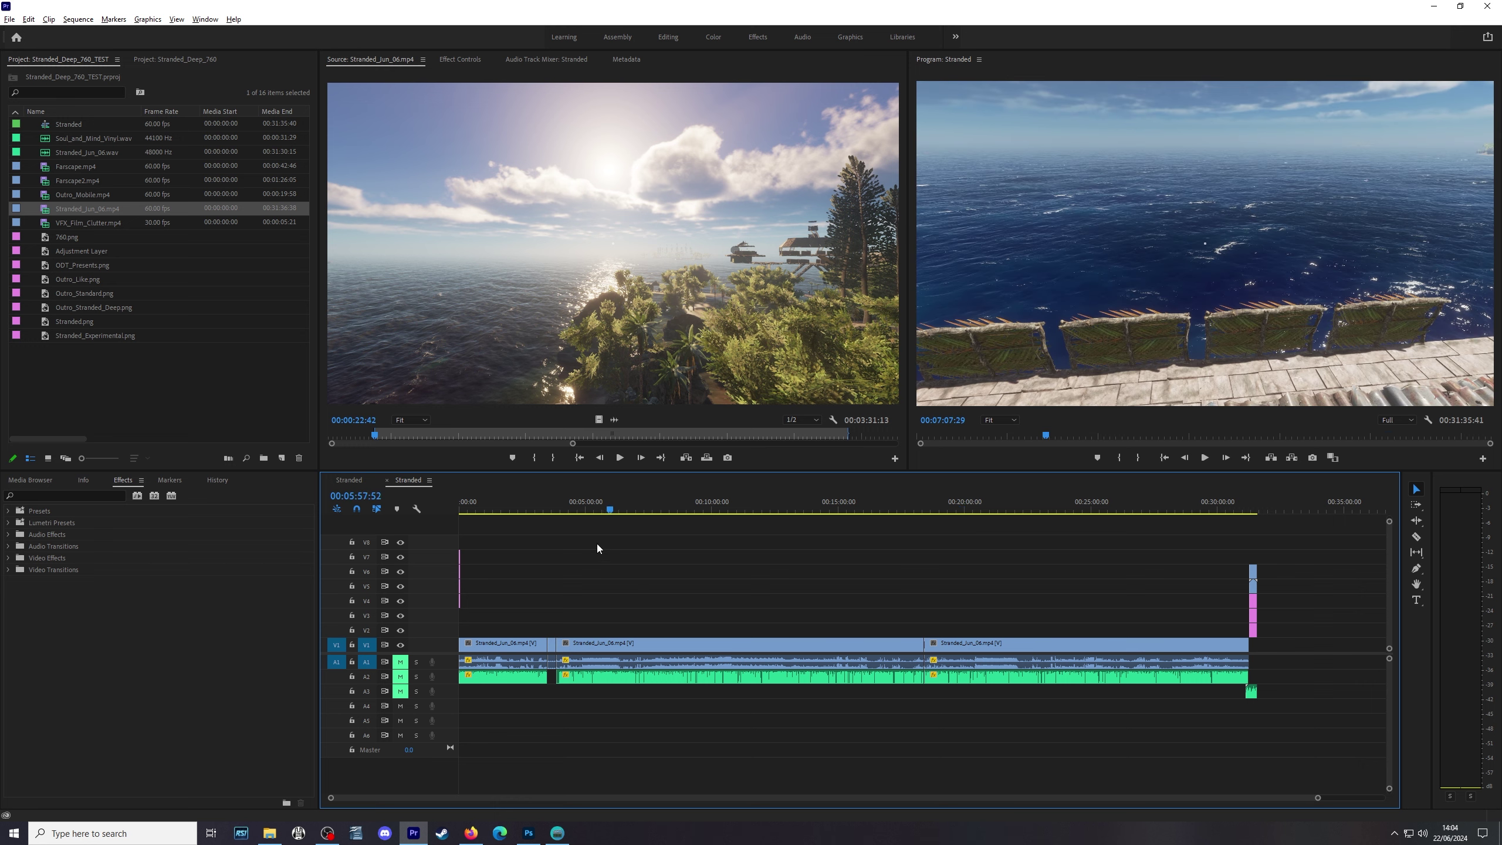
pyautogui.press('Home')
pyautogui.click(269, 834)
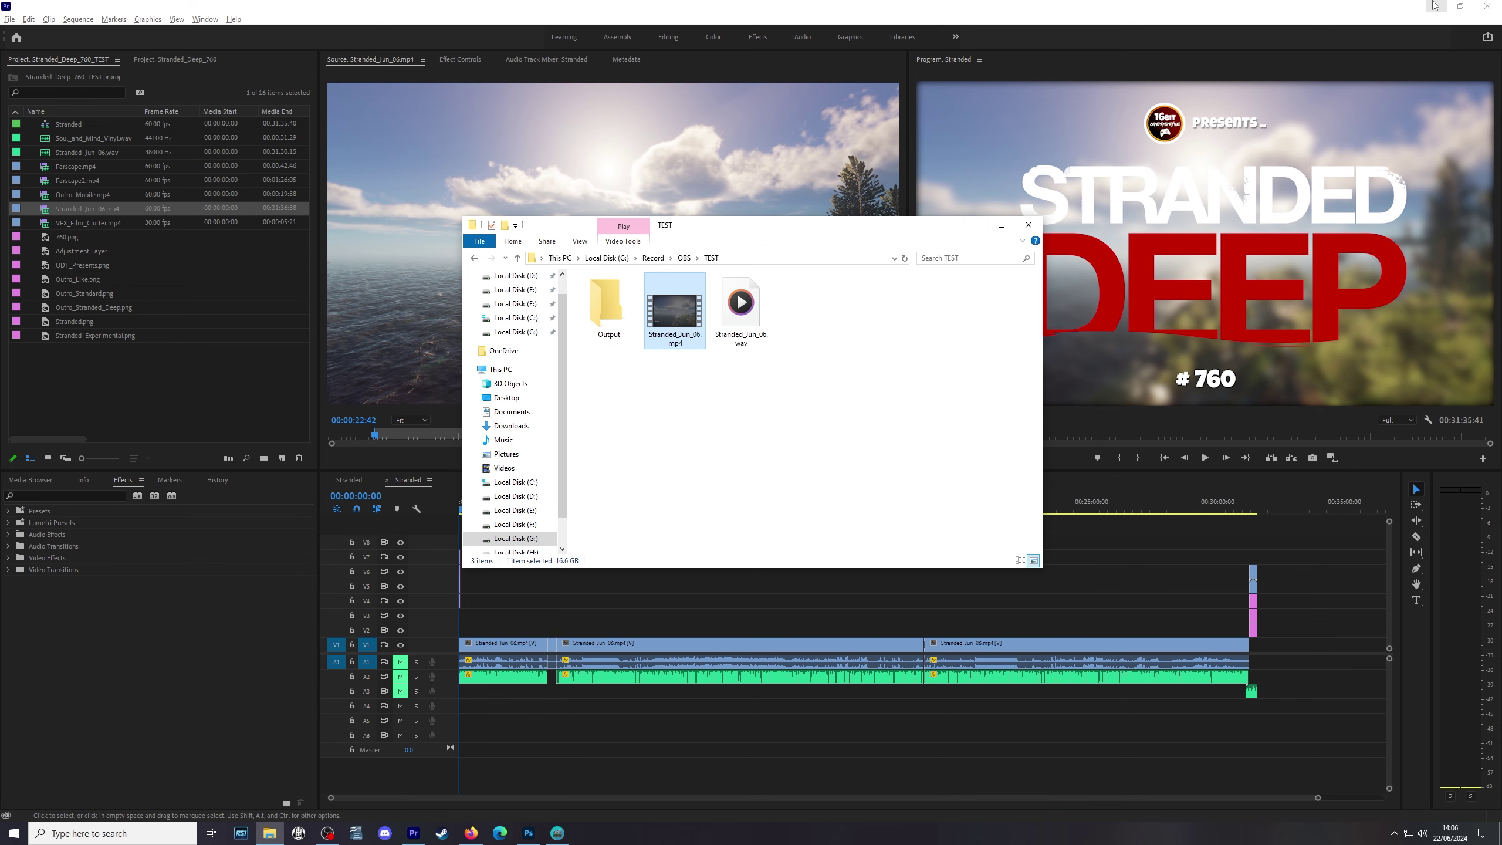
# Step: Minimize Premiere, move the TEST folder to the lower left, and bring up LosslessCut
pyautogui.click(1435, 6)
pyautogui.moveTo(855, 233); pyautogui.dragTo(433, 413)
pyautogui.click(558, 834)
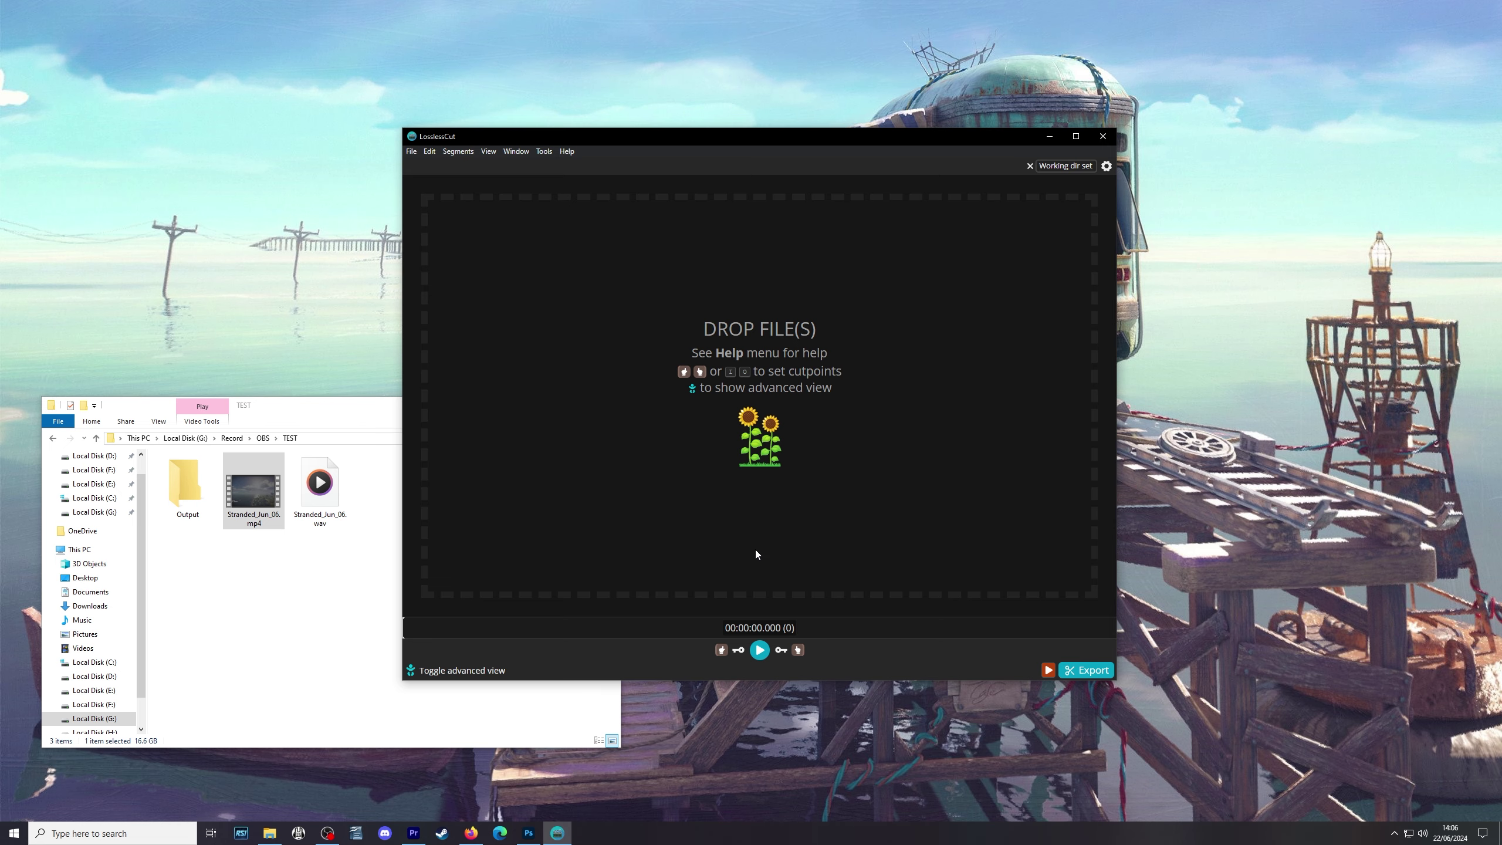
# Step: Switch to the lossless-cut GitHub repository page and scroll through the README features
pyautogui.click(471, 833)
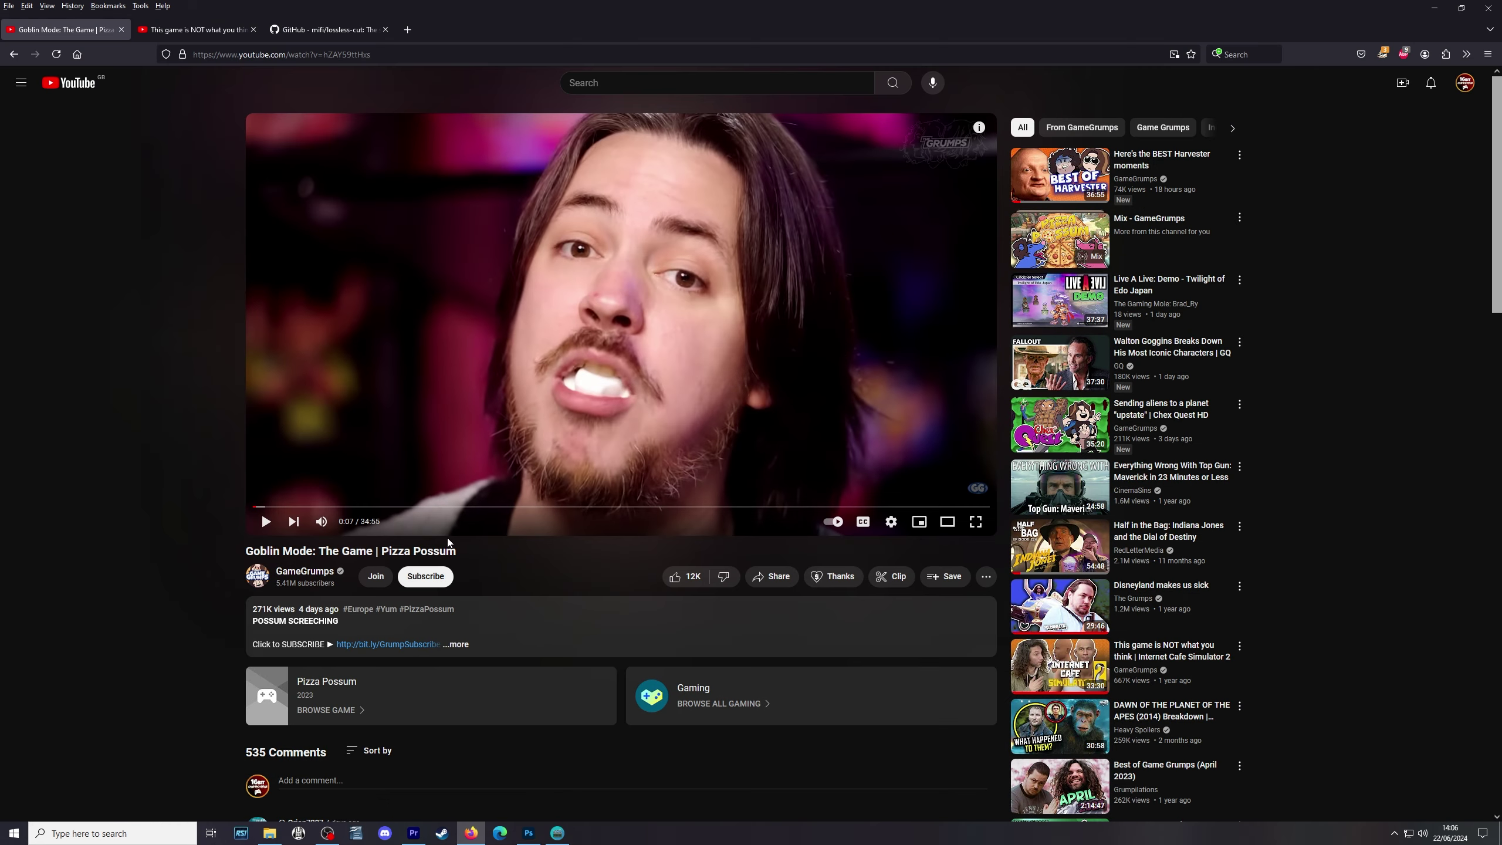
pyautogui.click(308, 28)
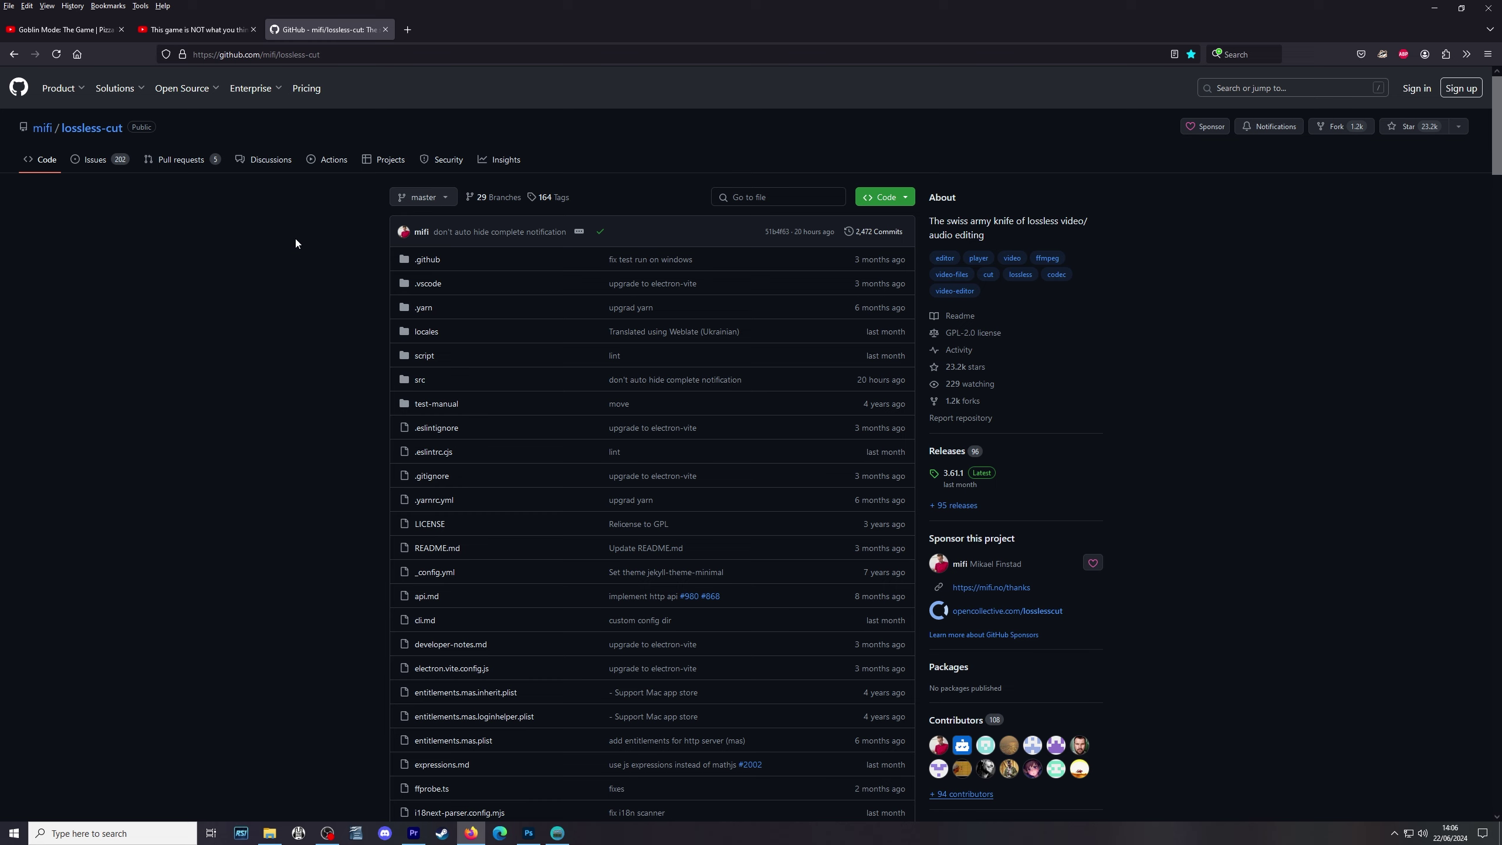
pyautogui.scroll(-3, 485, 257)
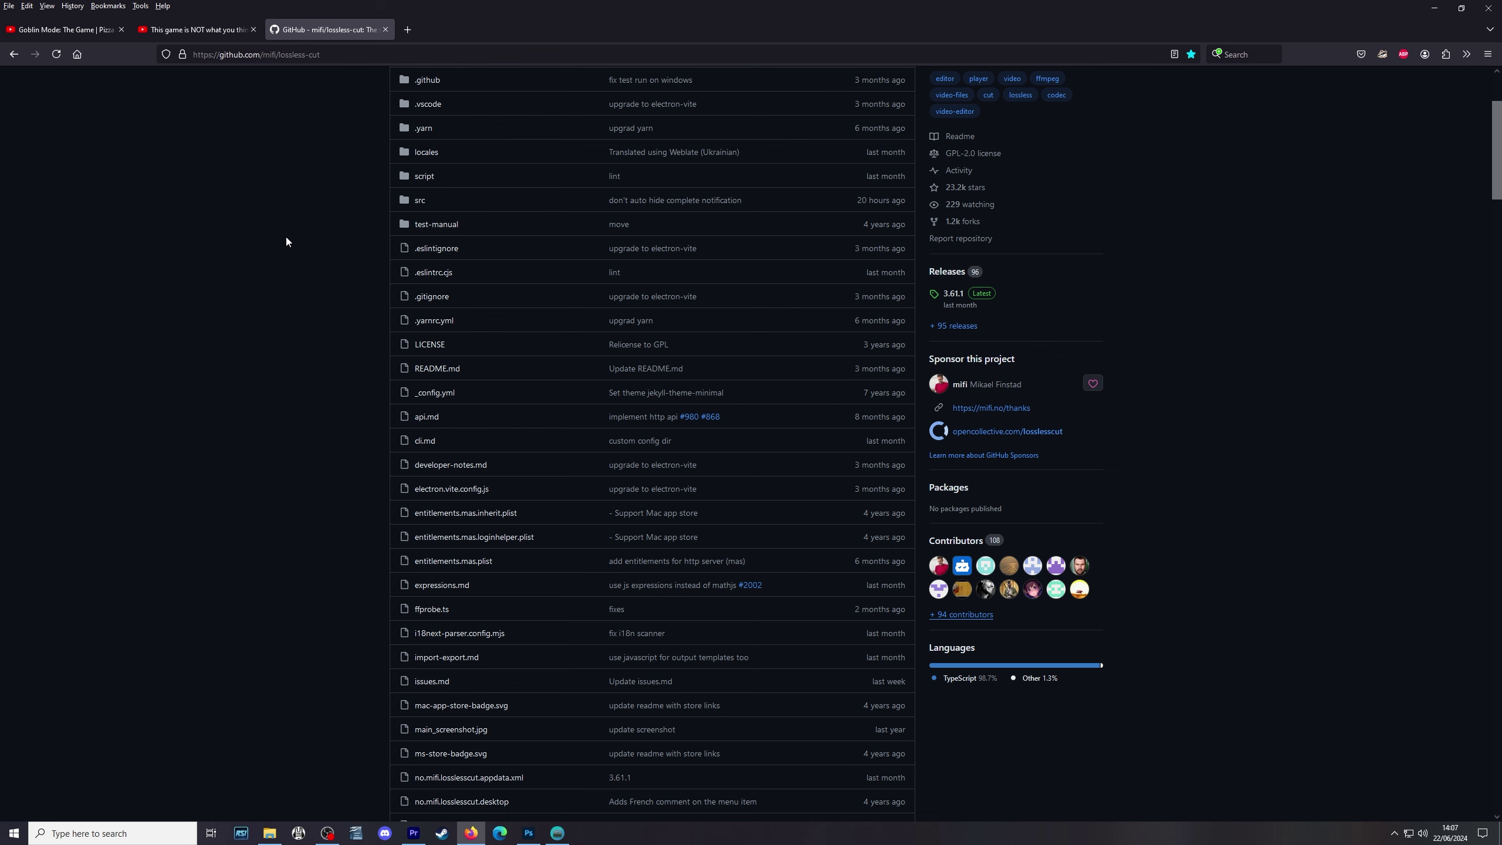
pyautogui.scroll(-9, 411, 206)
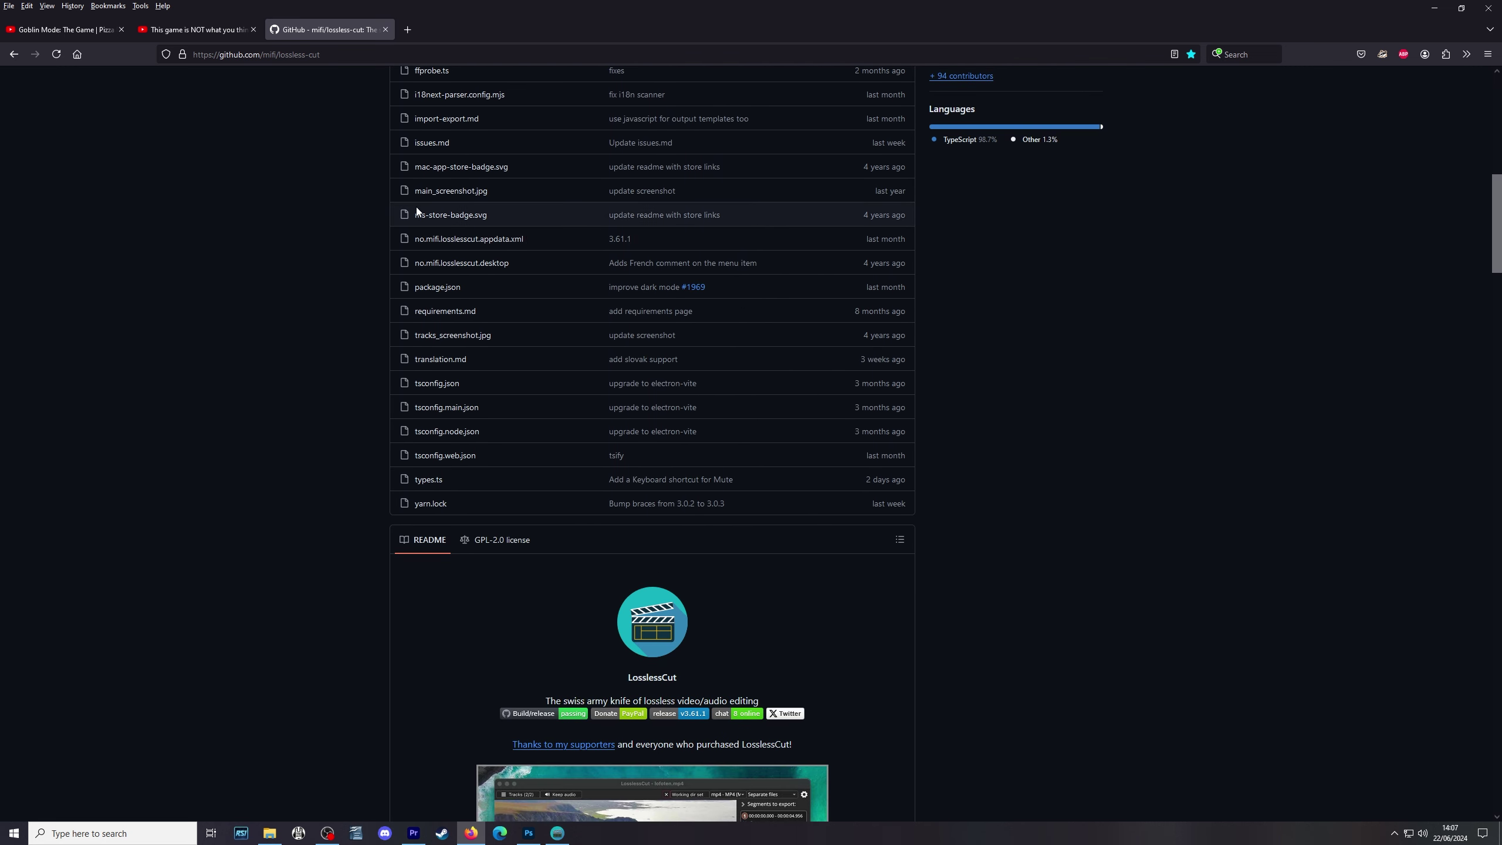
pyautogui.scroll(-8, 417, 210)
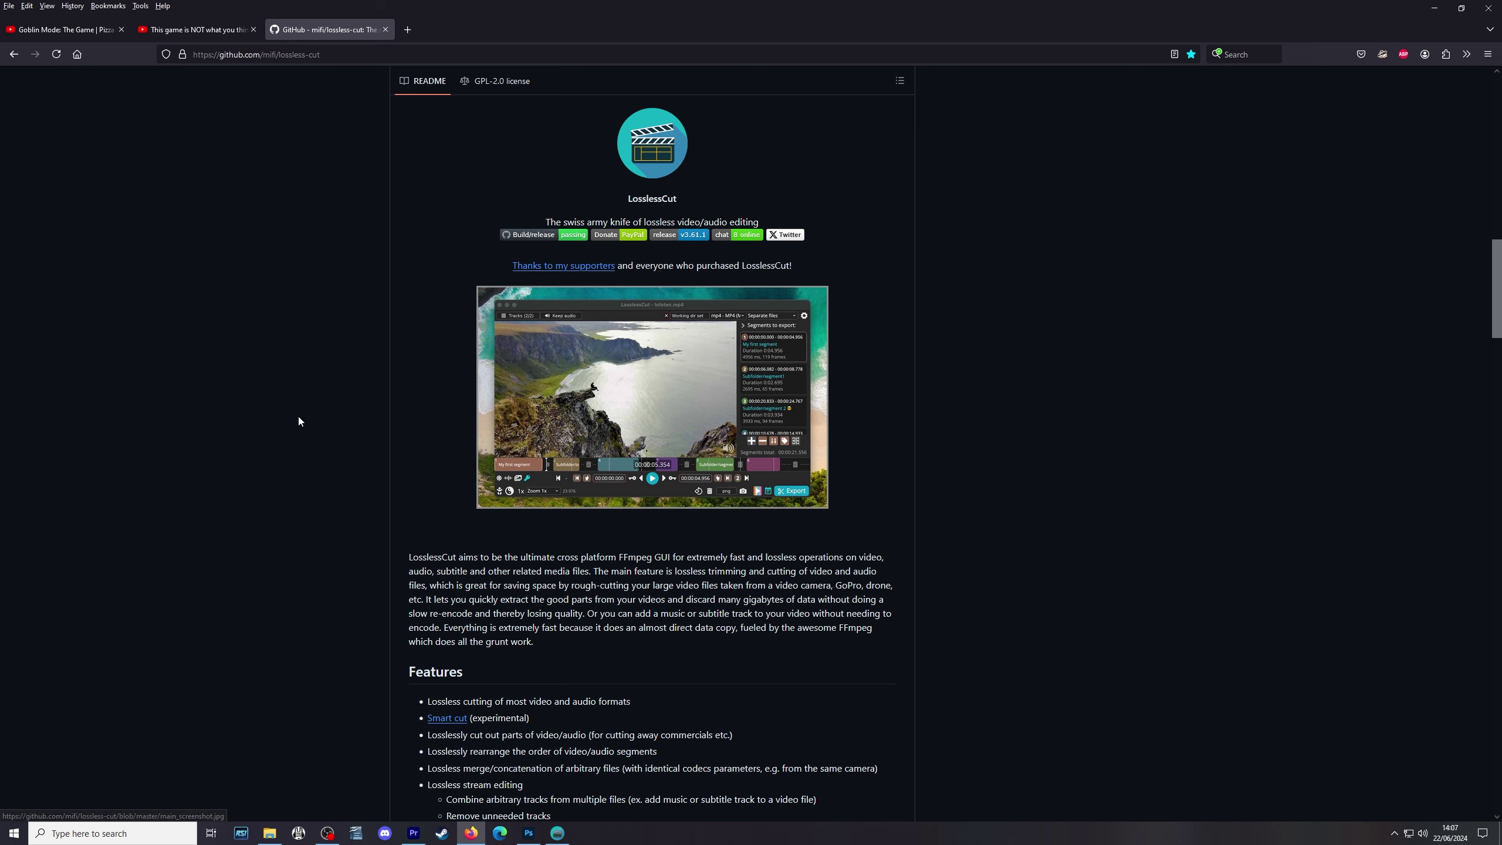
pyautogui.scroll(-6, 318, 413)
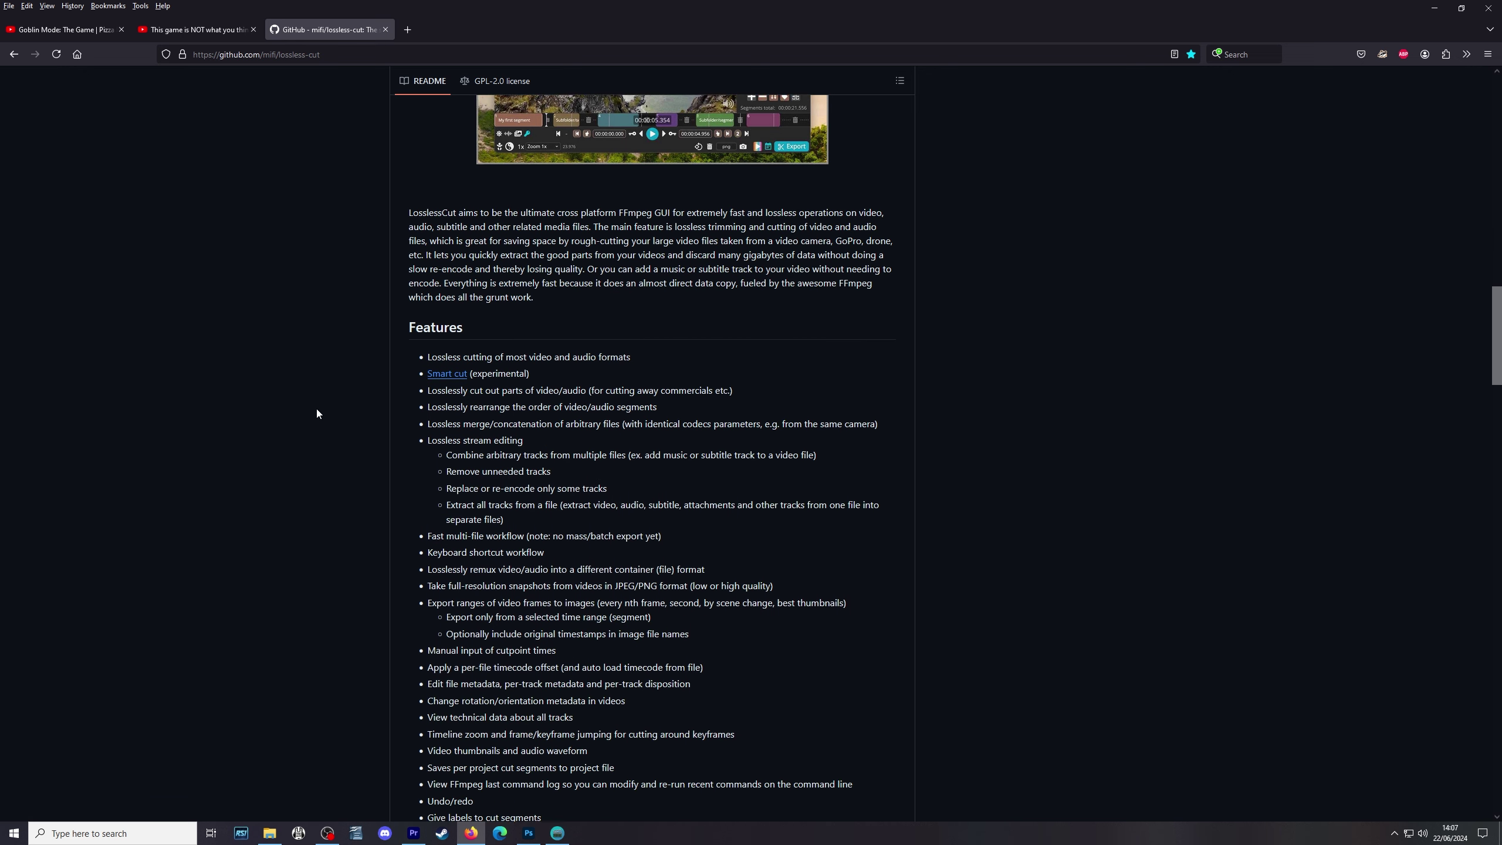
pyautogui.scroll(-5, 317, 413)
pyautogui.scroll(-3, 315, 411)
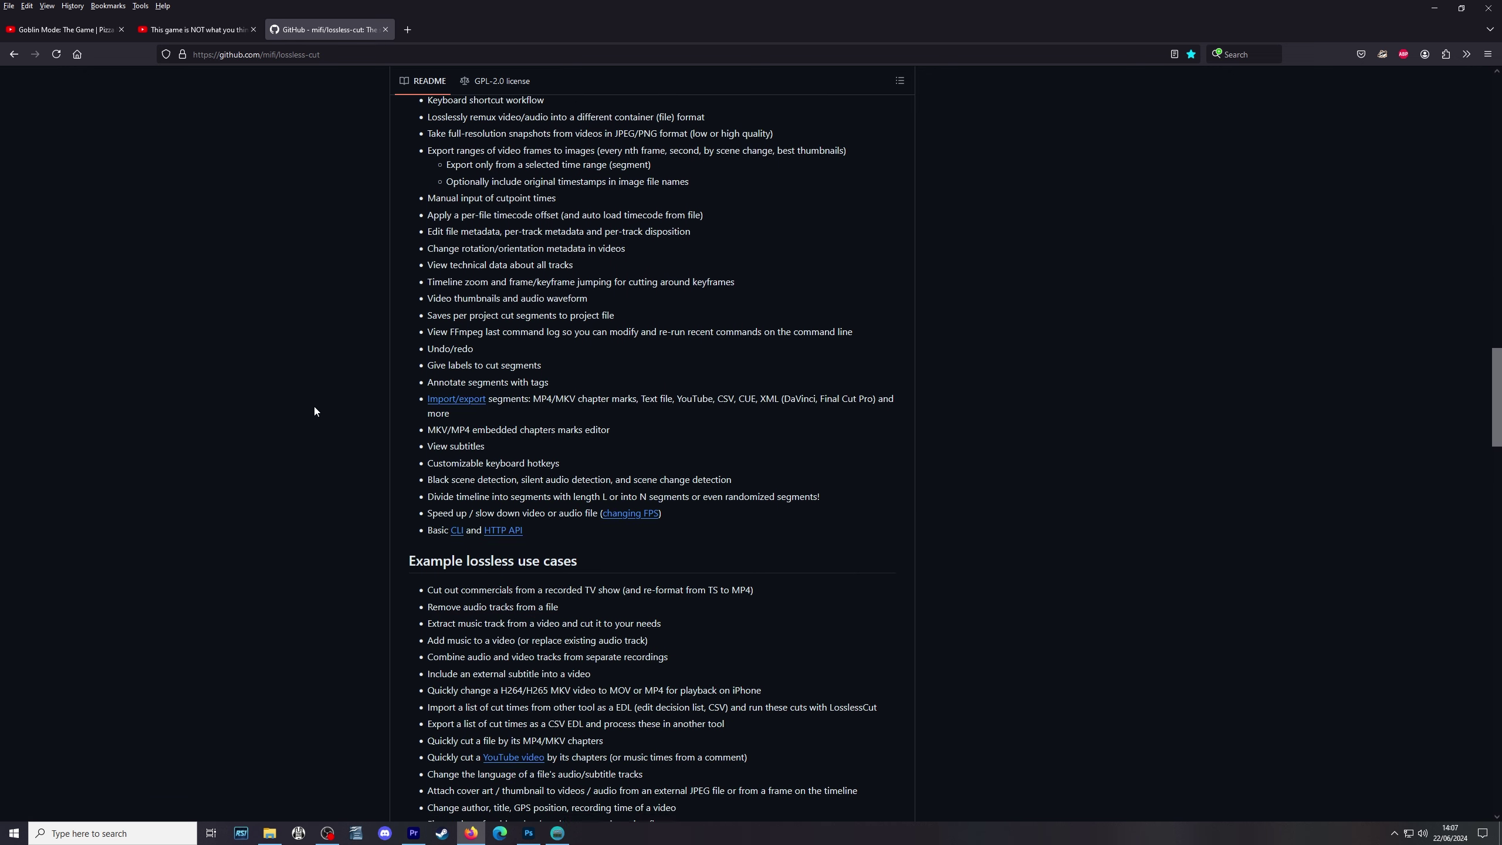
pyautogui.scroll(-14, 315, 410)
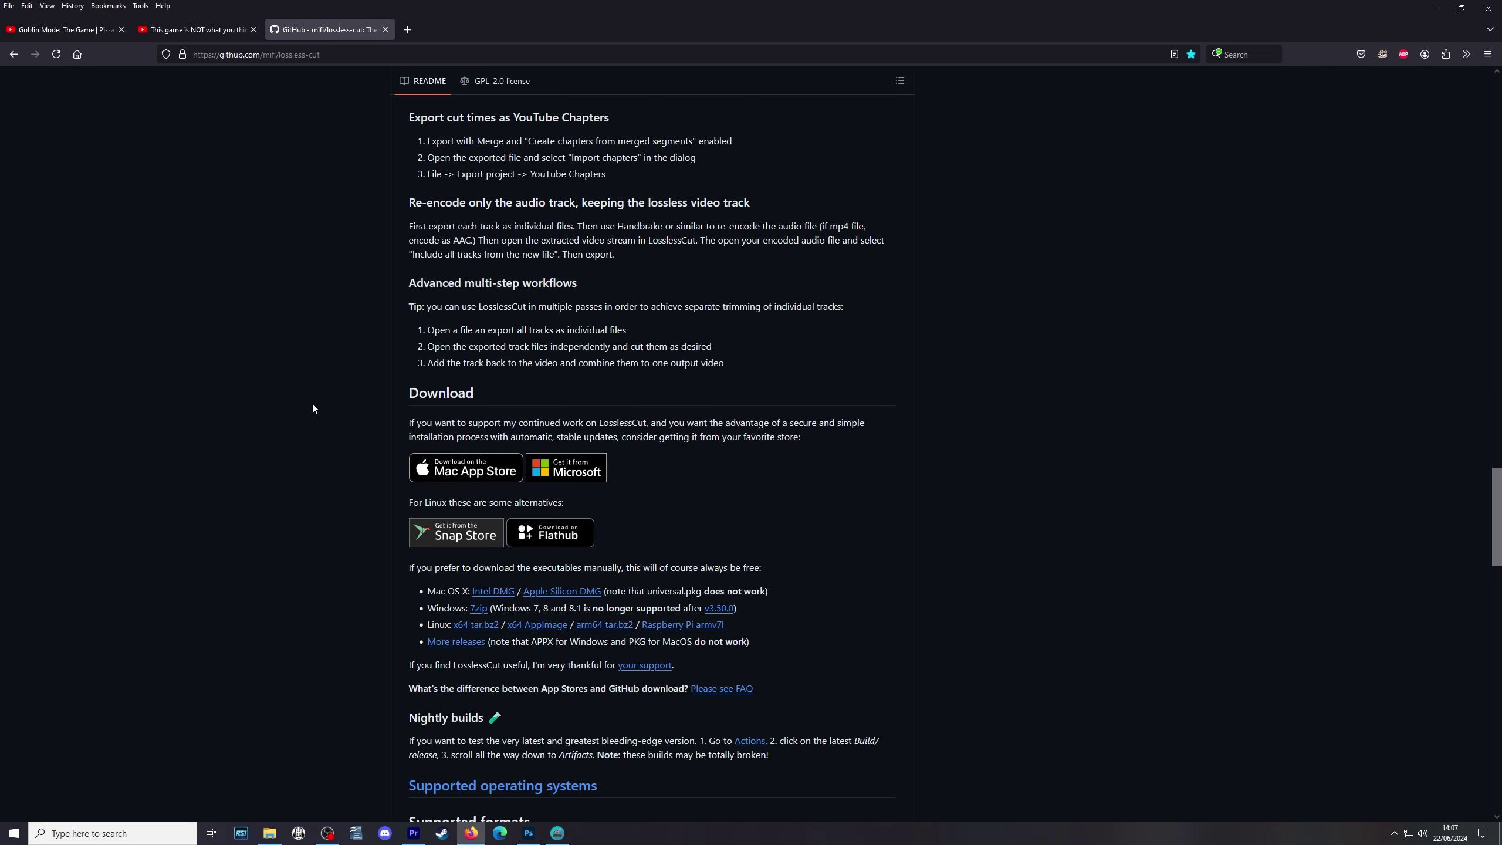
pyautogui.scroll(-2, 312, 408)
# Step: Read the Download section's note about free manual downloads, then minimize the browser
pyautogui.moveTo(409, 273); pyautogui.dragTo(471, 272)
pyautogui.click(248, 329)
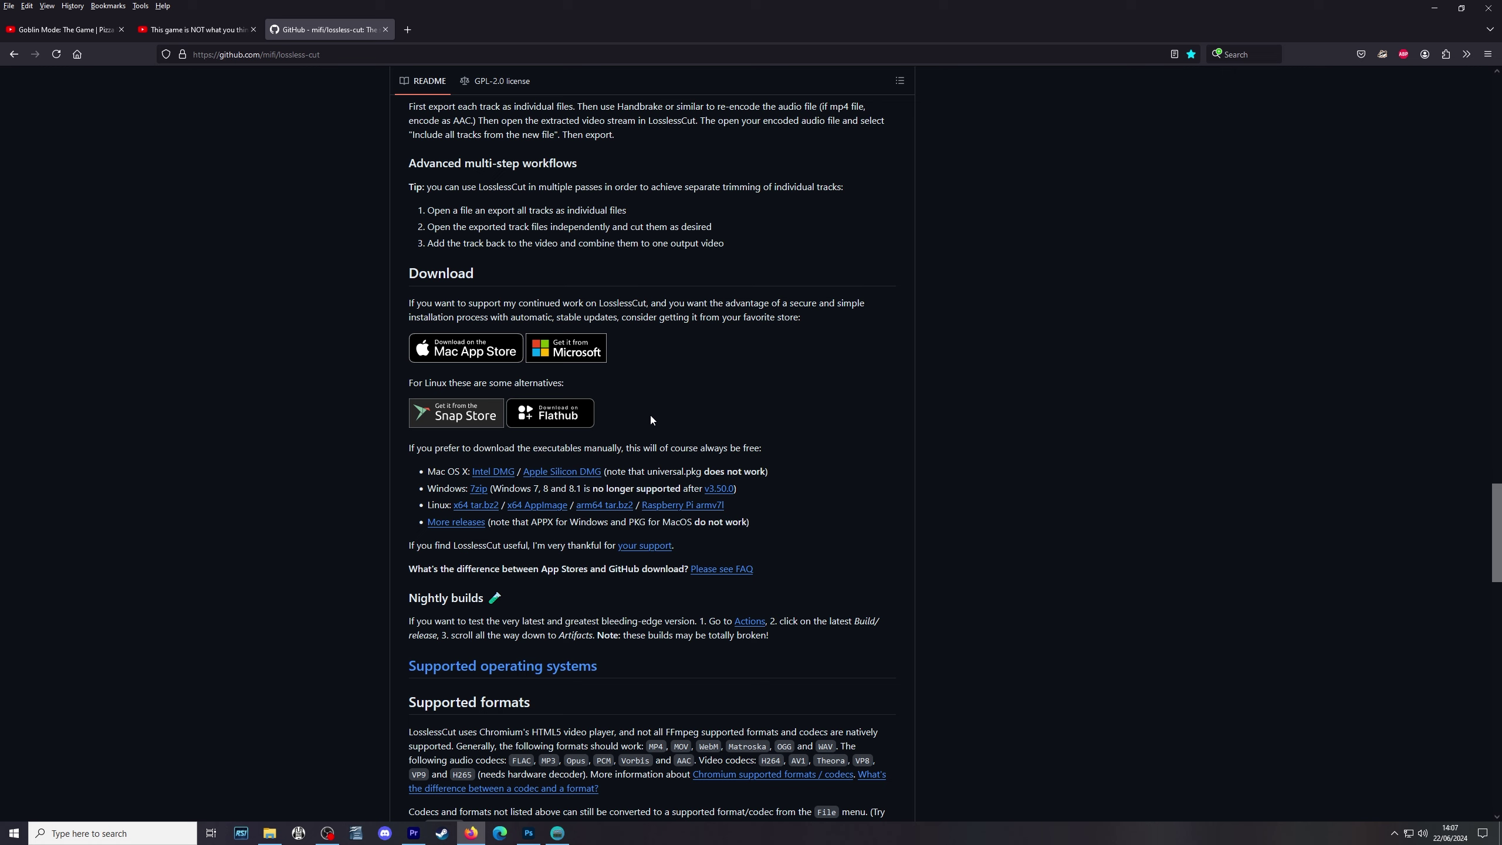
pyautogui.moveTo(685, 447); pyautogui.dragTo(760, 447)
pyautogui.click(760, 448)
pyautogui.click(1434, 9)
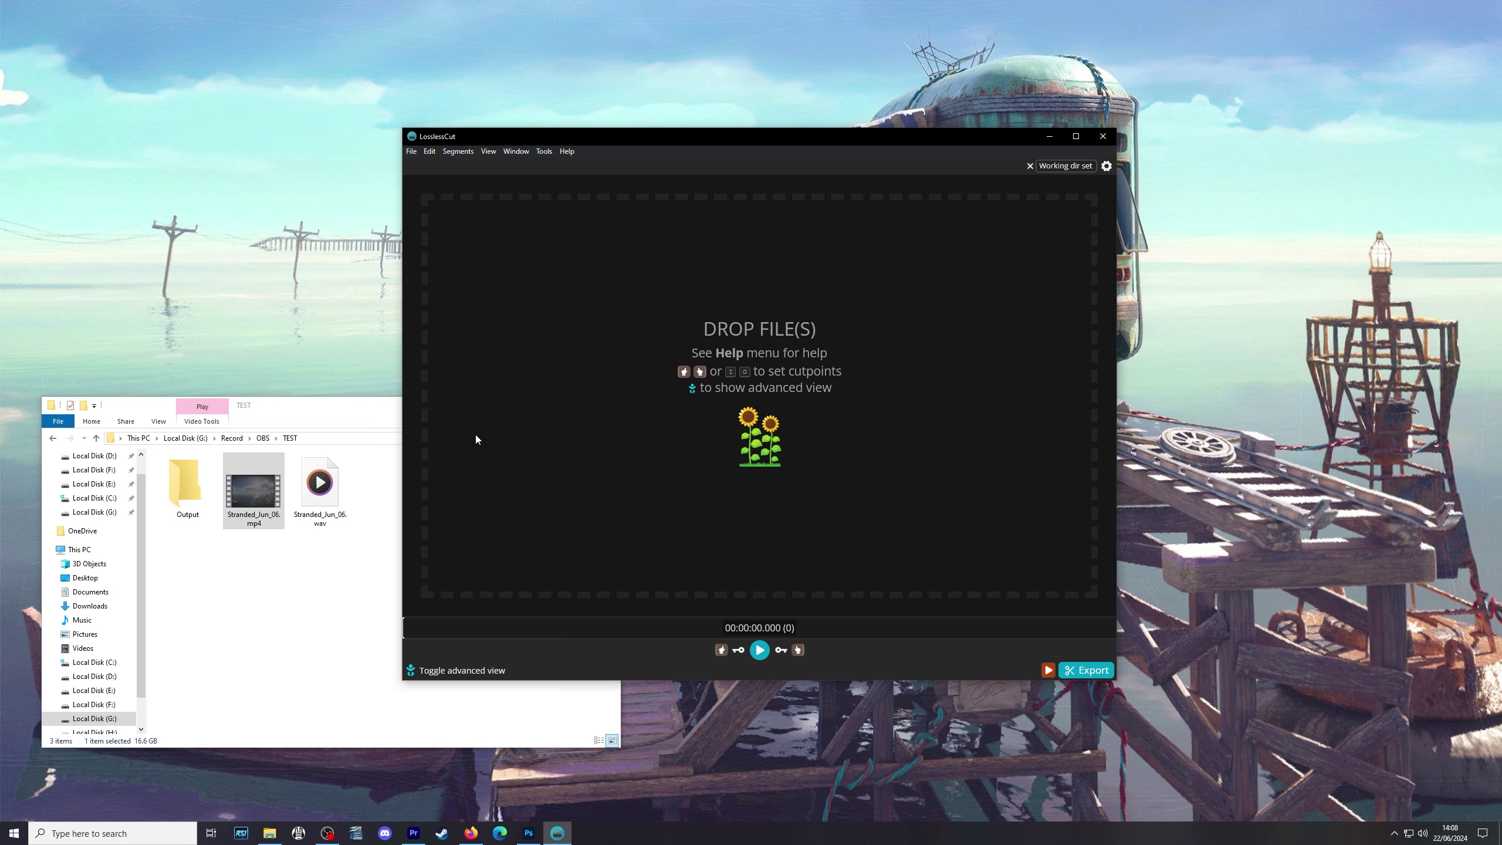
# Step: Drag Stranded_Jun_06.mp4 from the TEST folder onto LosslessCut's DROP FILE(S) area
pyautogui.moveTo(254, 493); pyautogui.dragTo(620, 377)
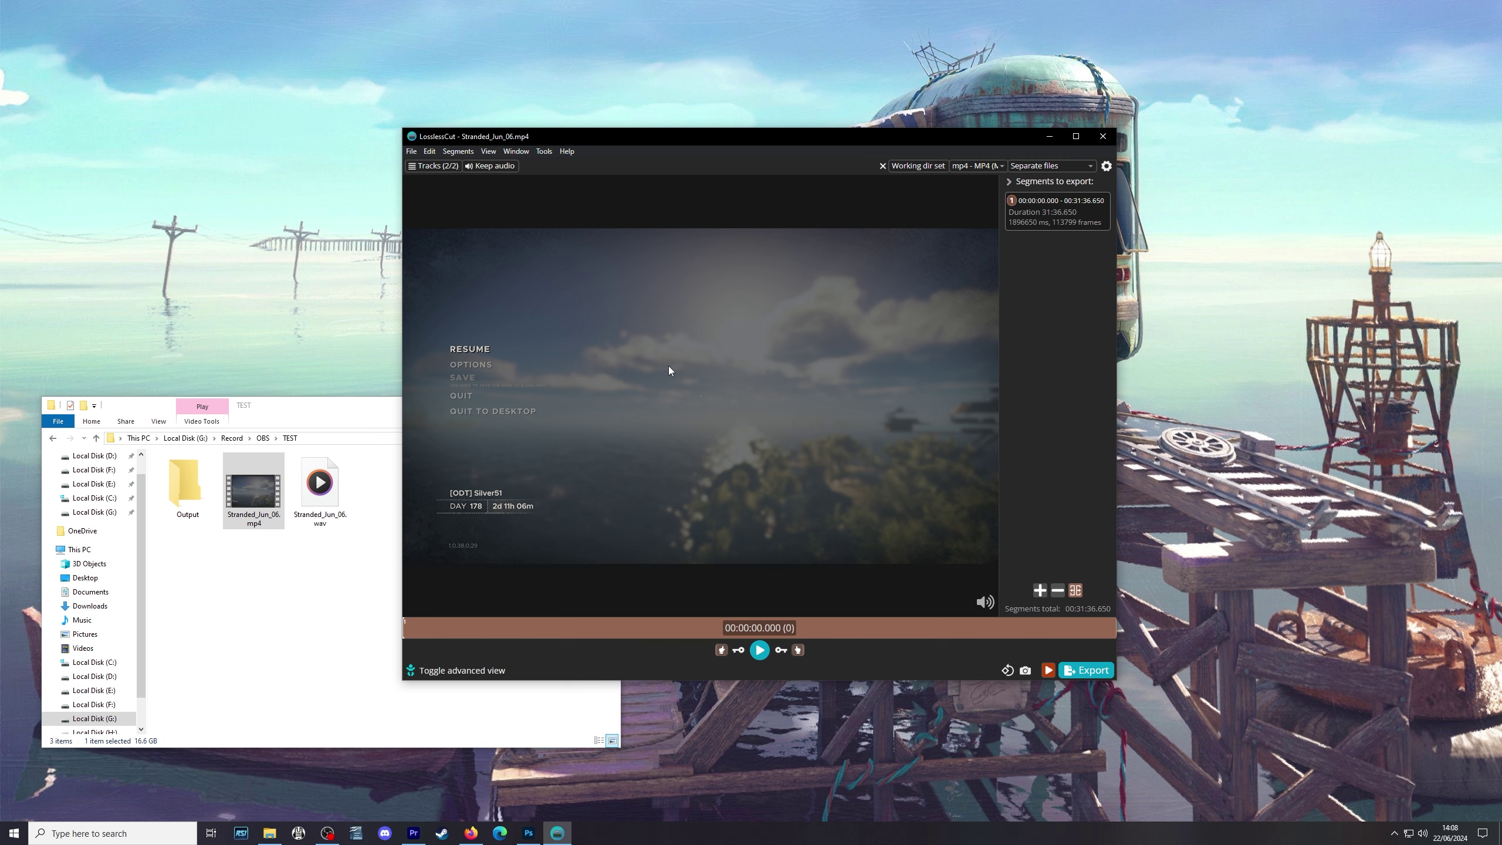
# Step: Create fixed-duration segments of 00:09:00.000, giving four pieces ending at 00:31:36.650
pyautogui.click(464, 152)
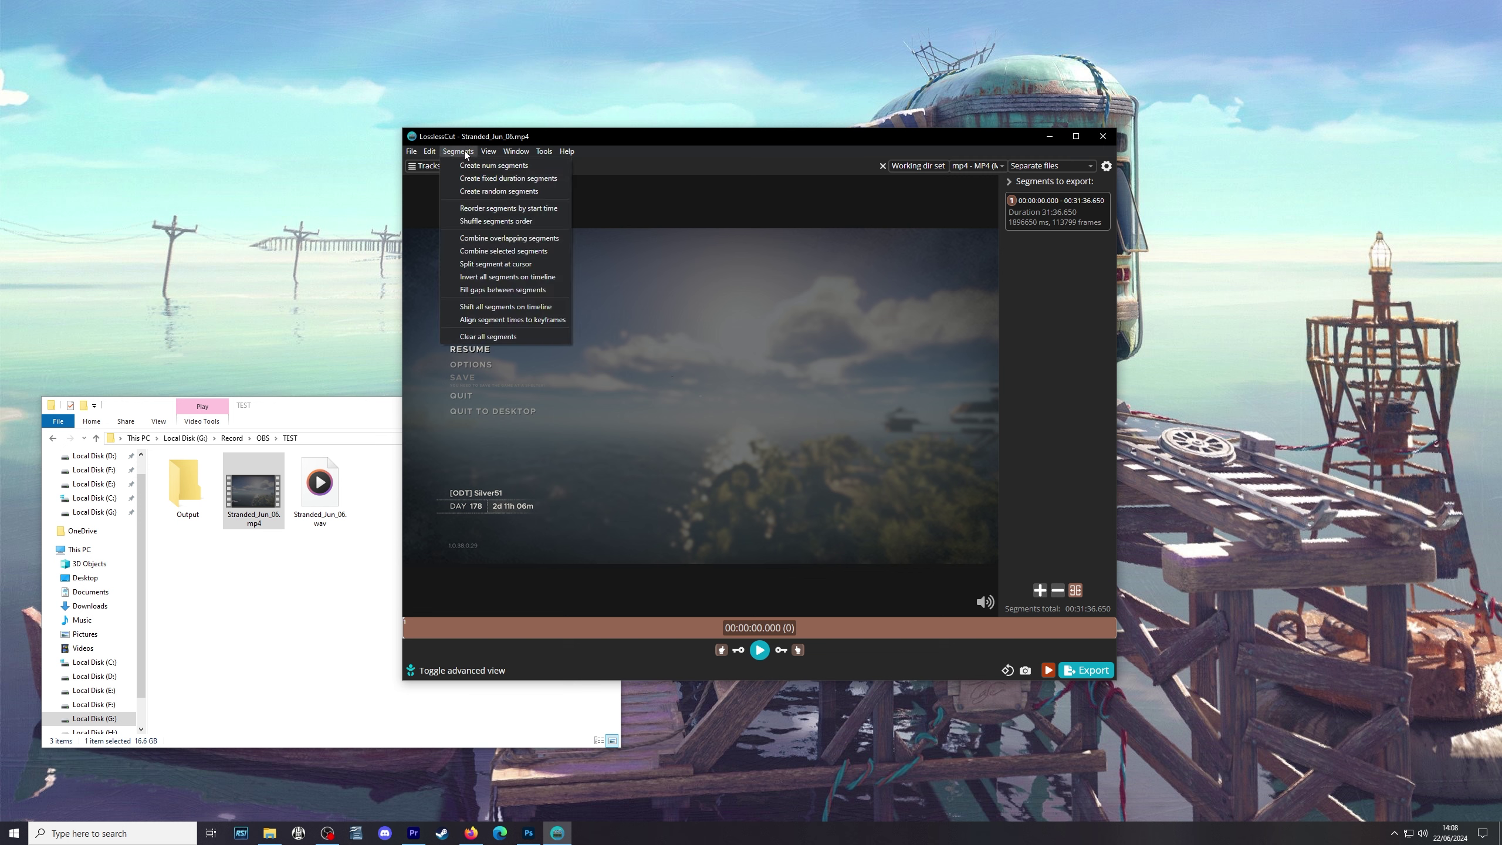
pyautogui.click(481, 180)
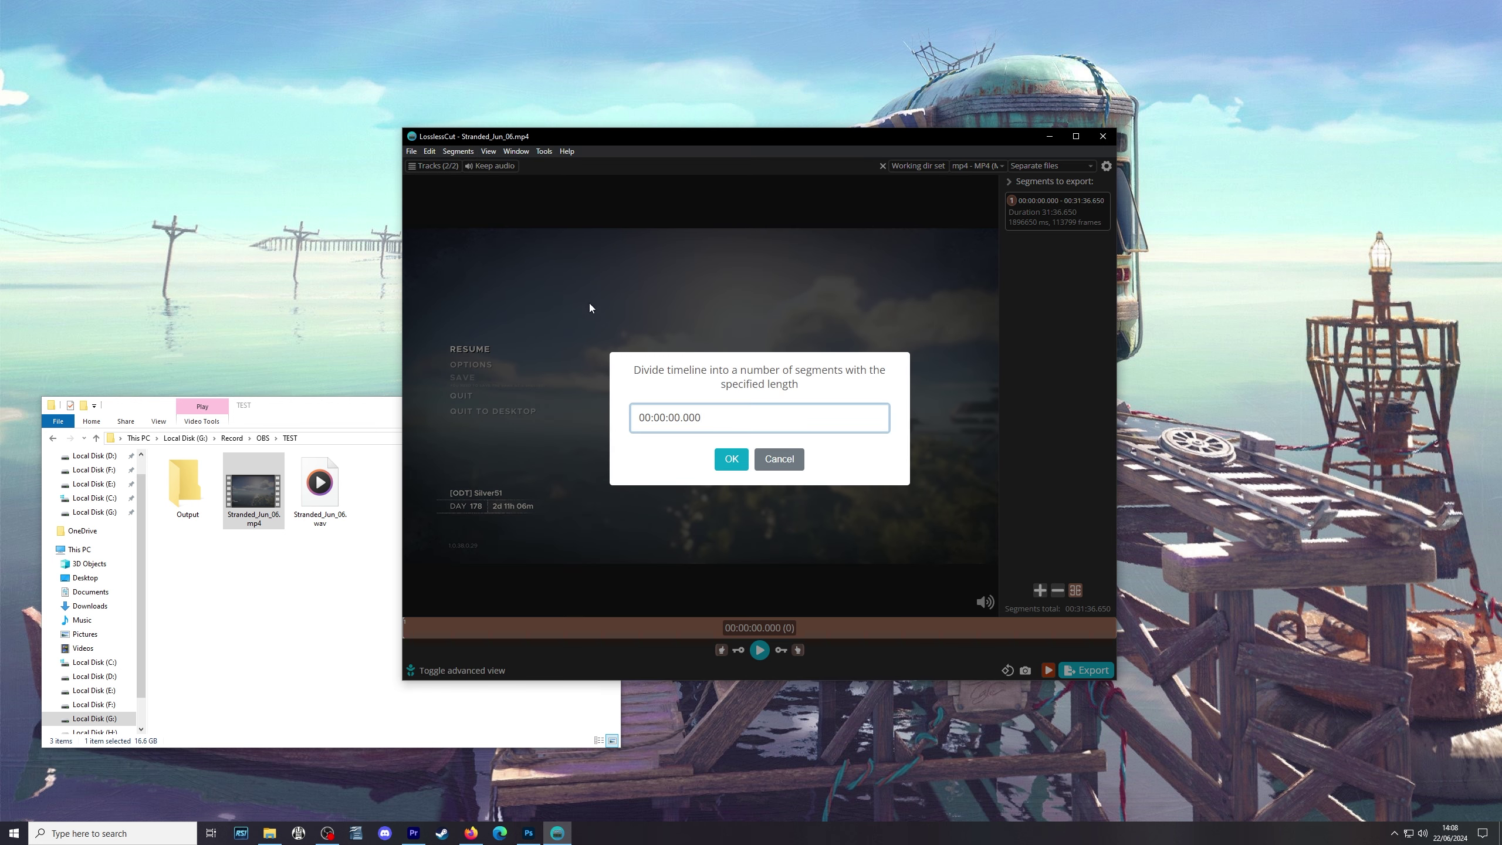
pyautogui.moveTo(659, 418); pyautogui.dragTo(665, 419)
pyautogui.write('9')
pyautogui.click(733, 459)
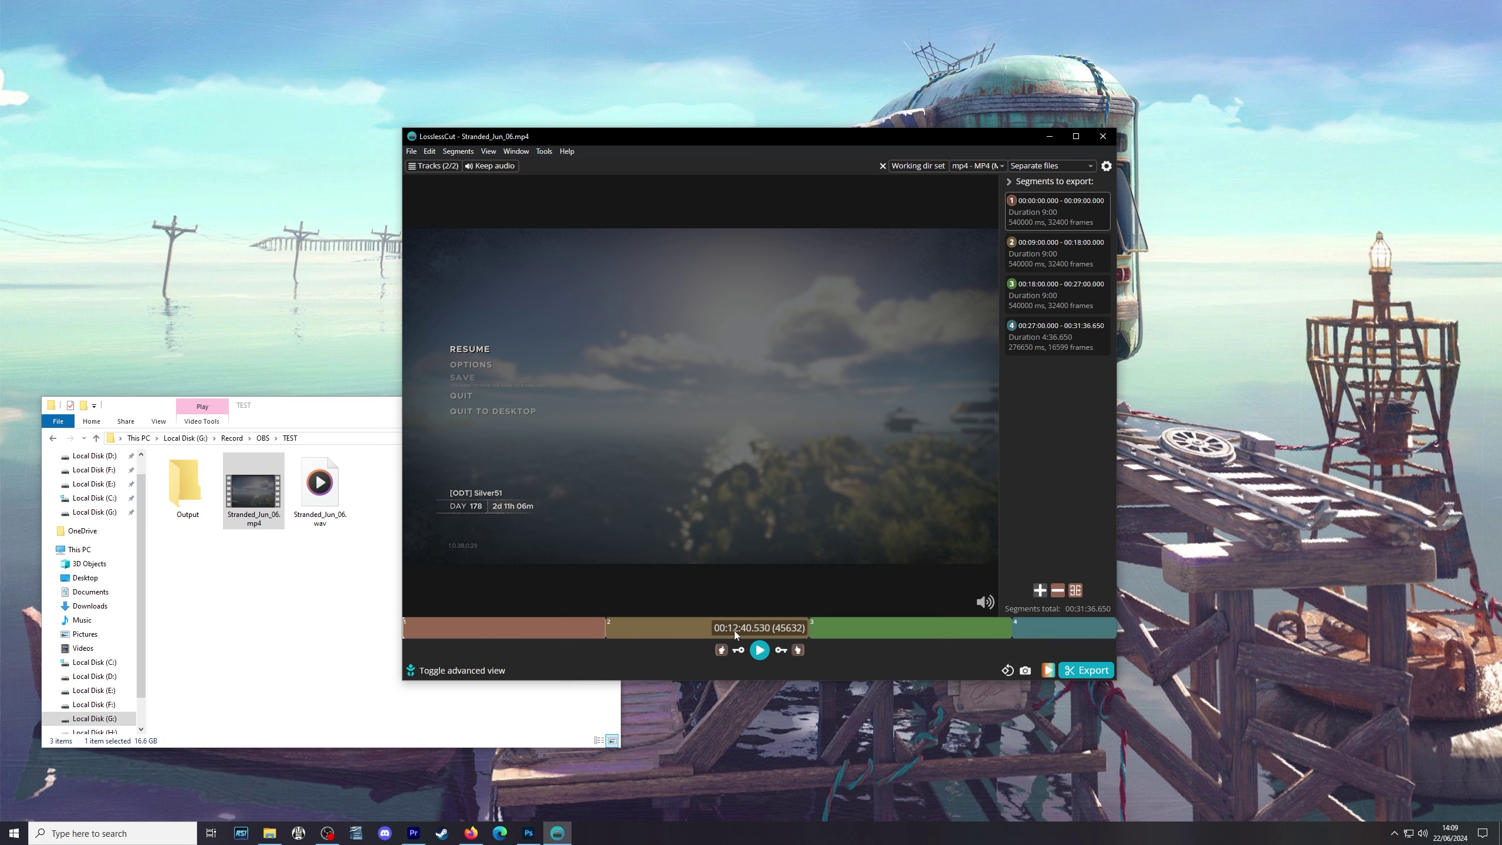
pyautogui.click(459, 151)
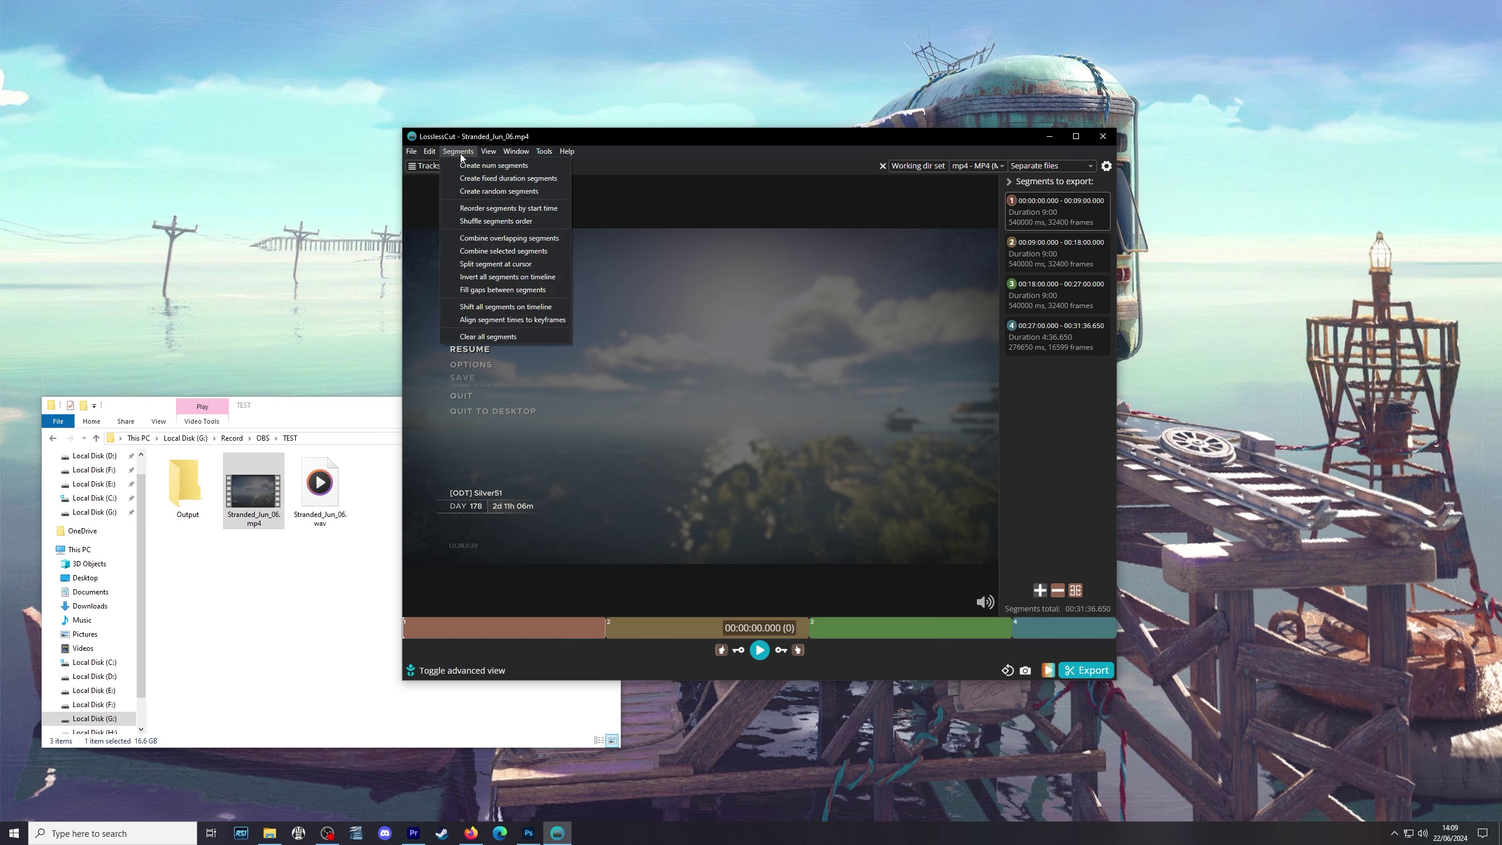
# Step: Snap both starts and ends of all segments to the previous keyframe, so the first cut lands at 00:08:59.467
pyautogui.click(553, 320)
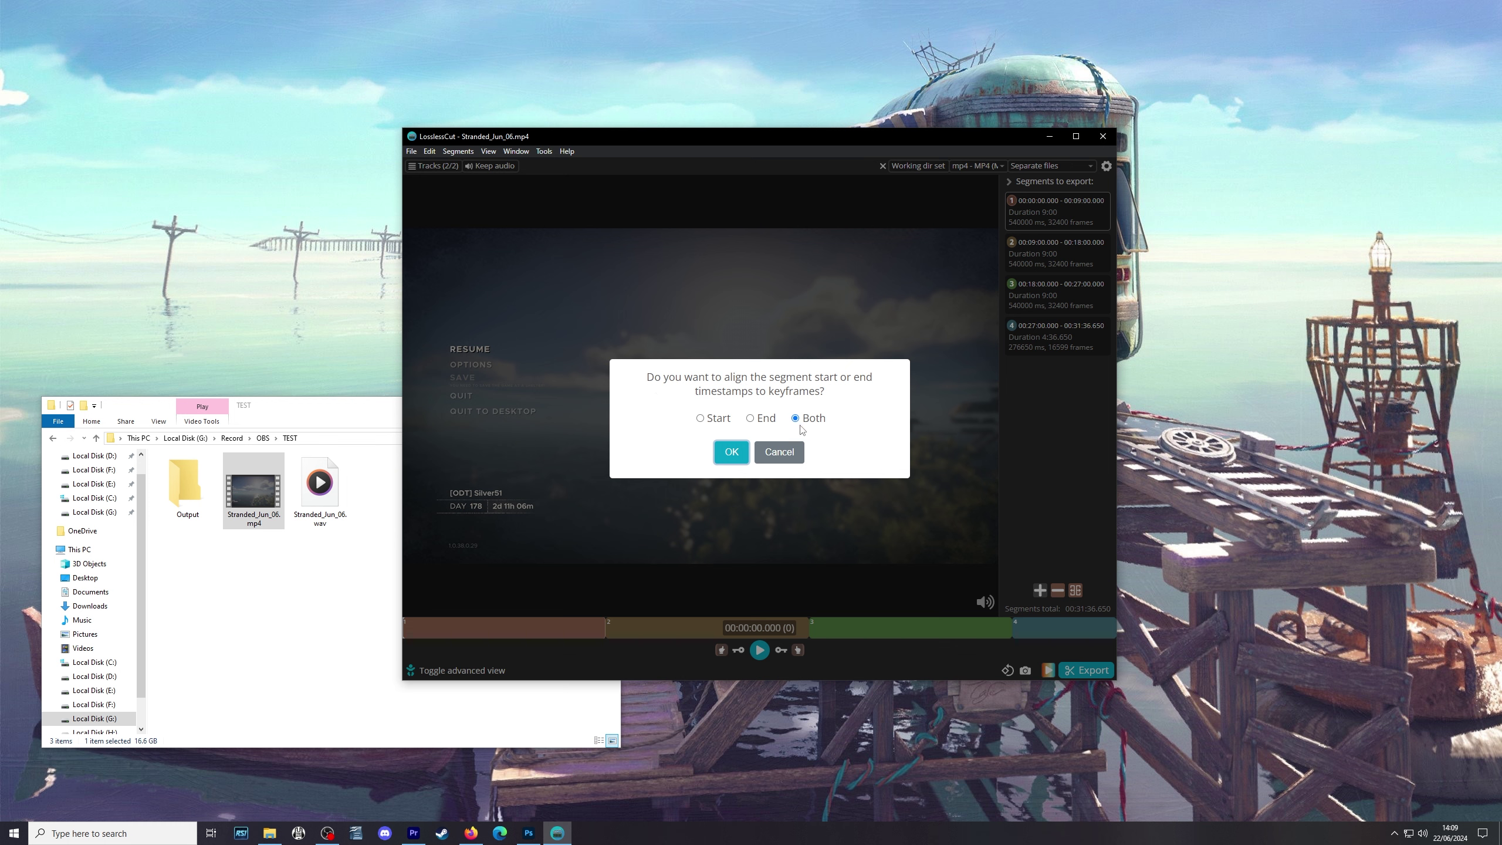
pyautogui.click(731, 452)
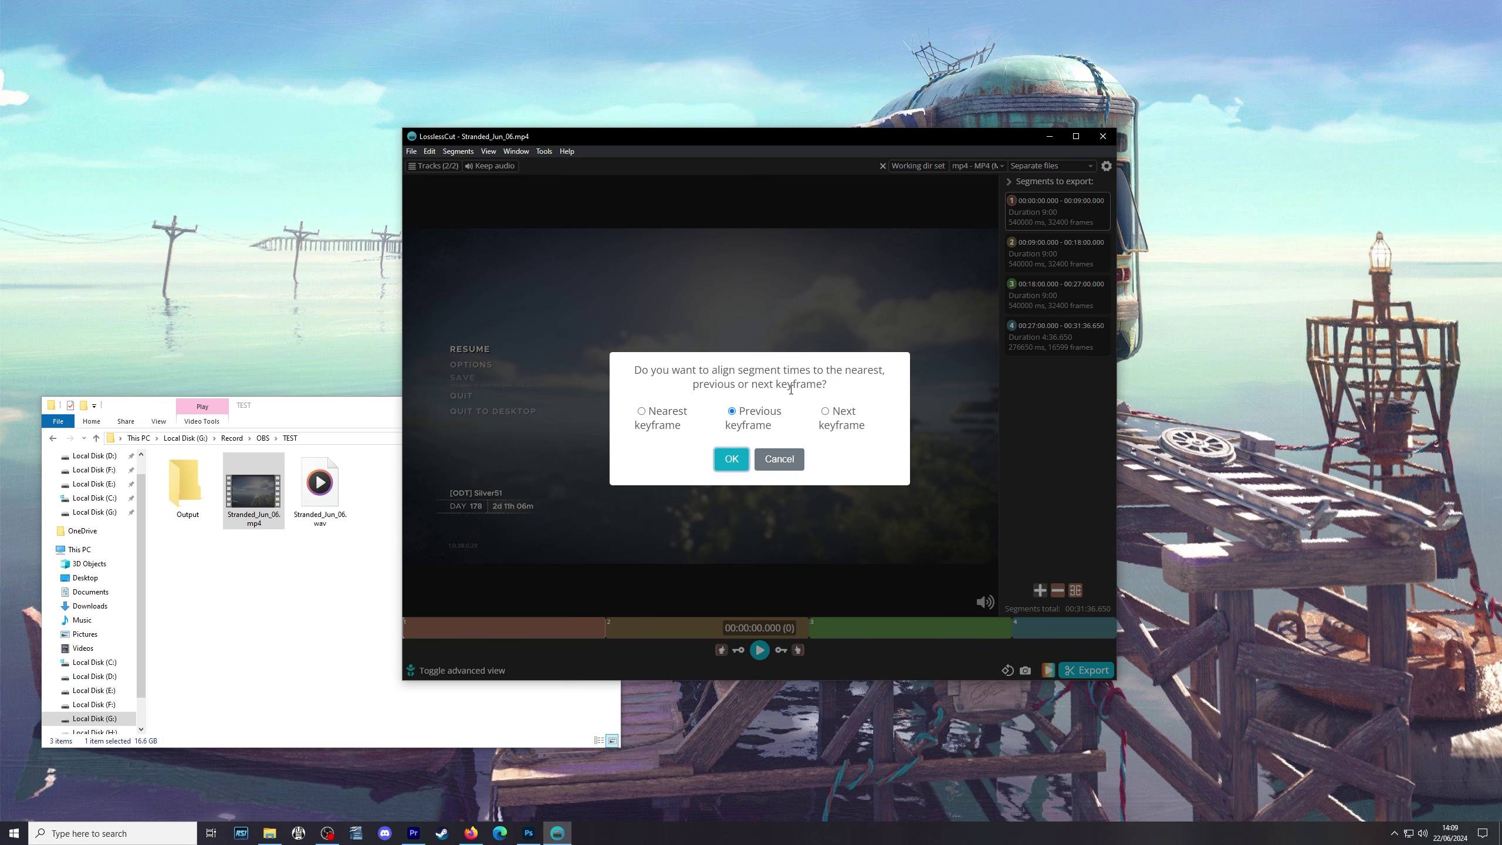
pyautogui.click(733, 461)
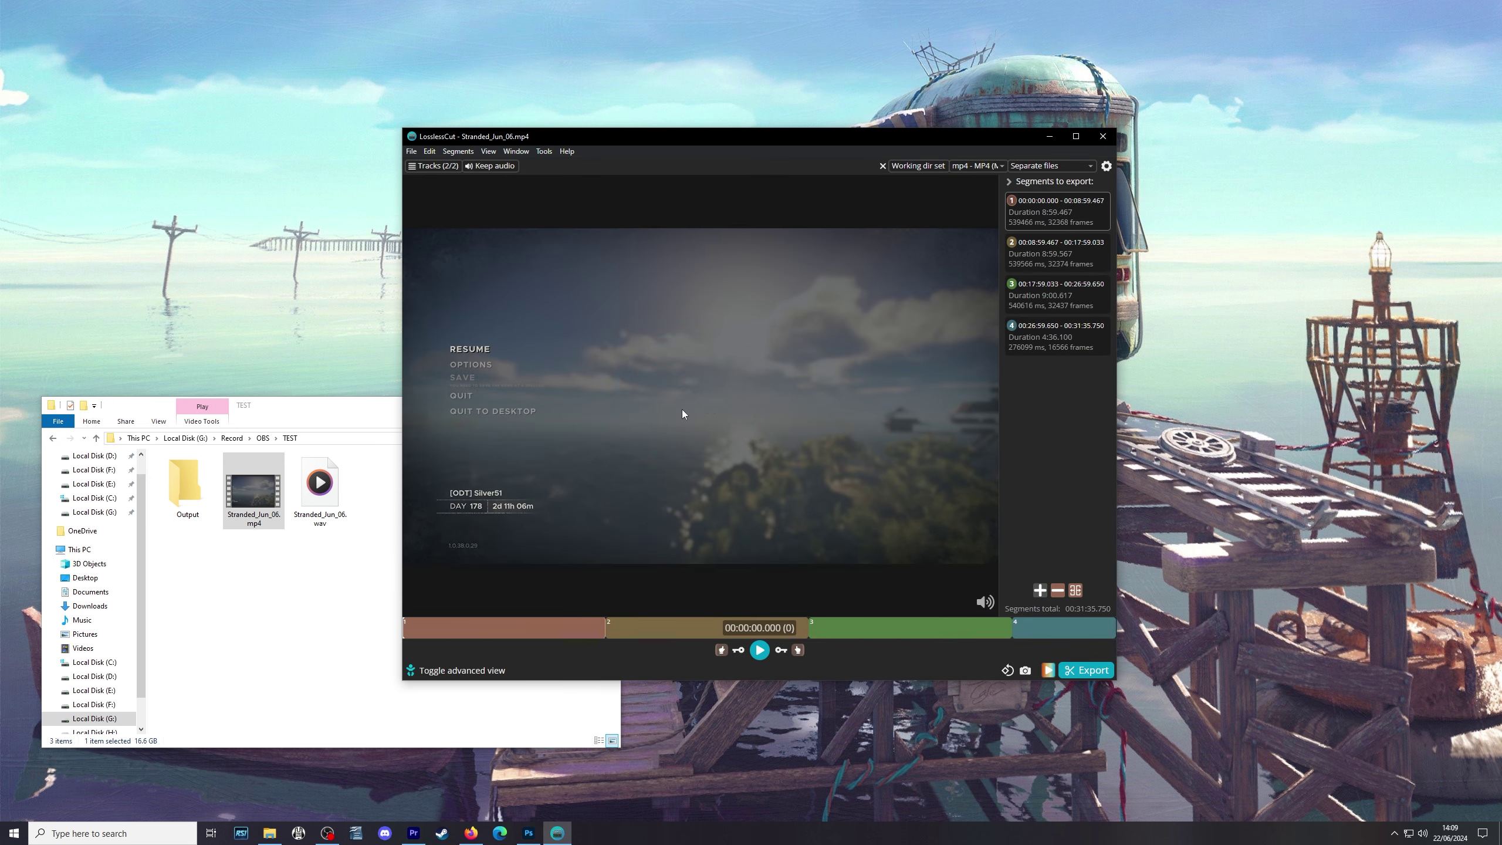
# Step: In the export options, set the output folder to G:\Record\OBS\TEST\Output
pyautogui.click(603, 628)
pyautogui.click(409, 152)
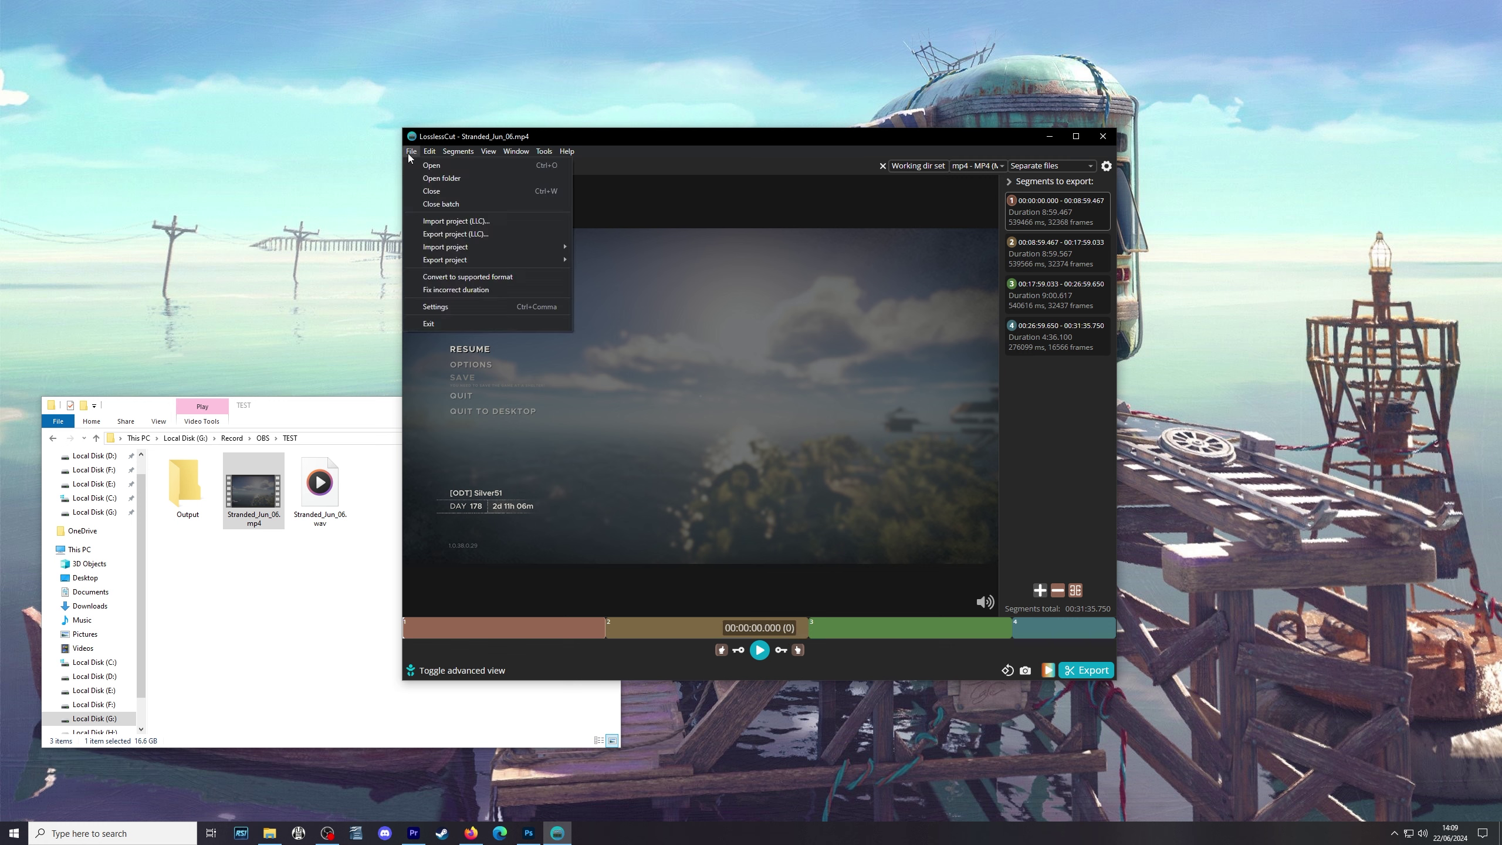
pyautogui.click(408, 153)
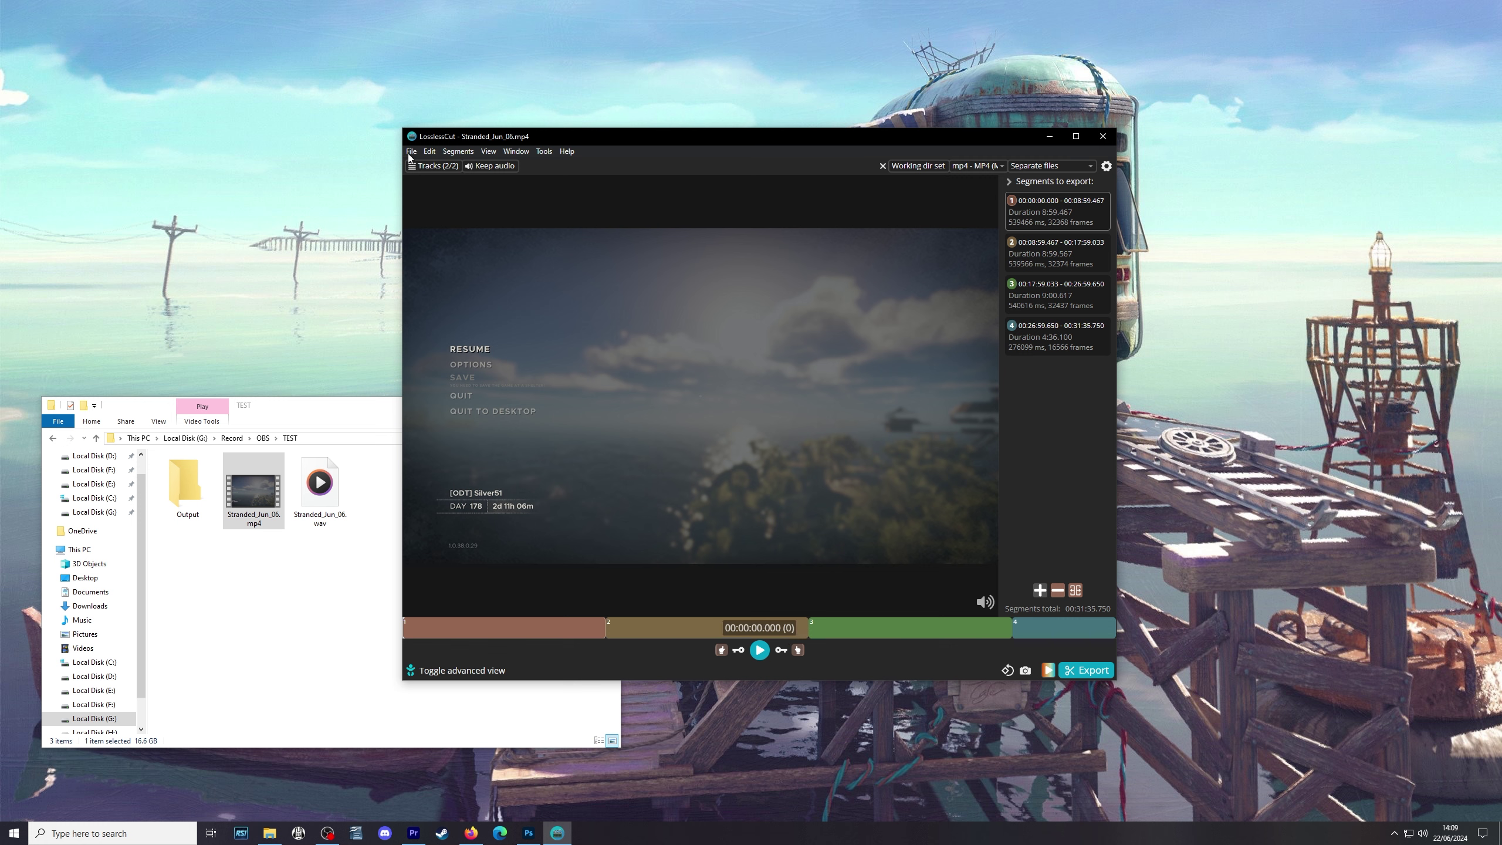
pyautogui.click(1087, 671)
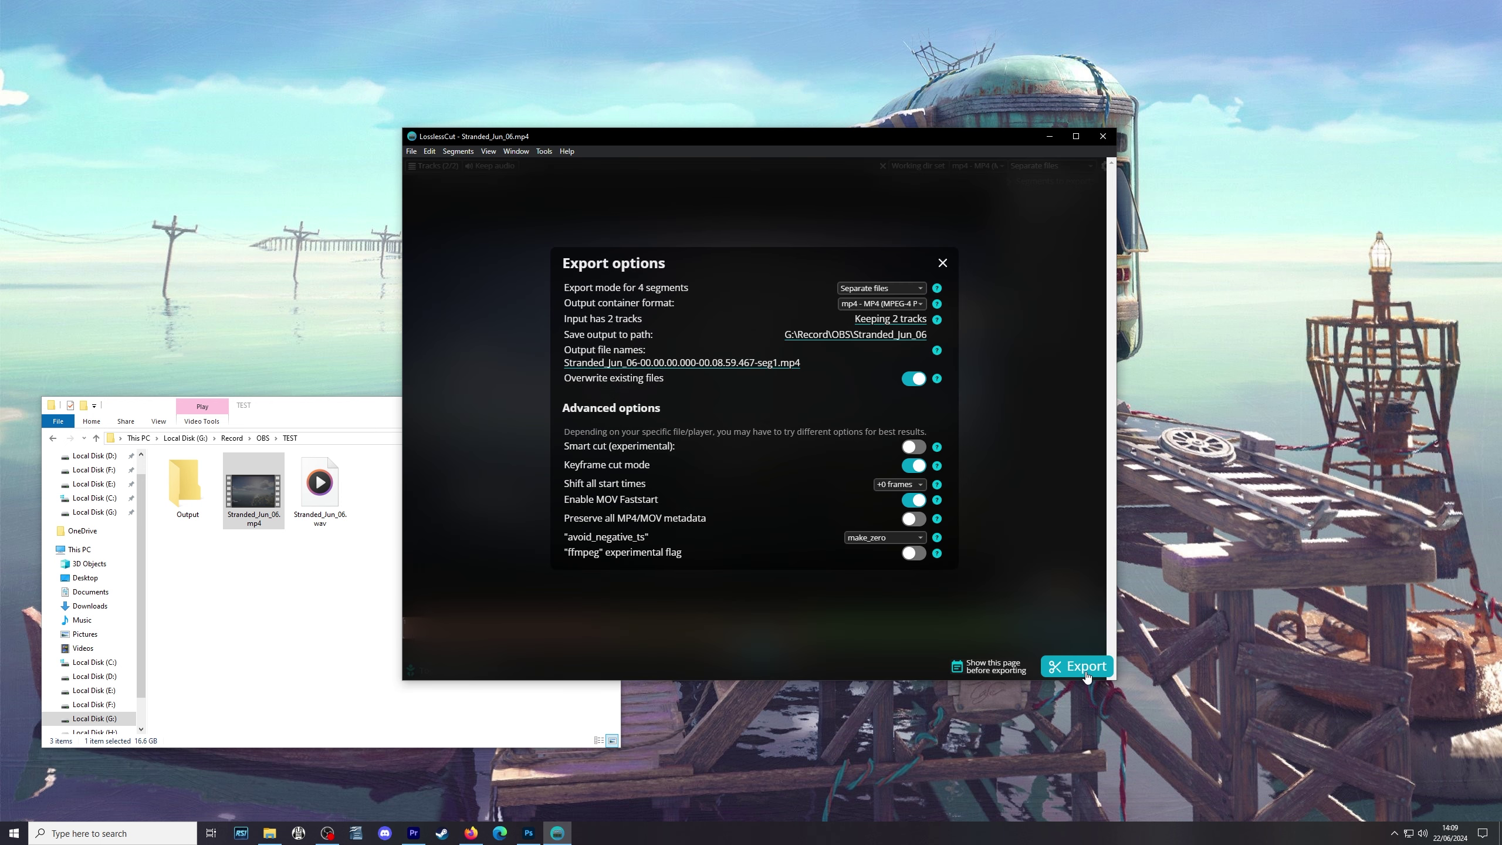
pyautogui.click(840, 336)
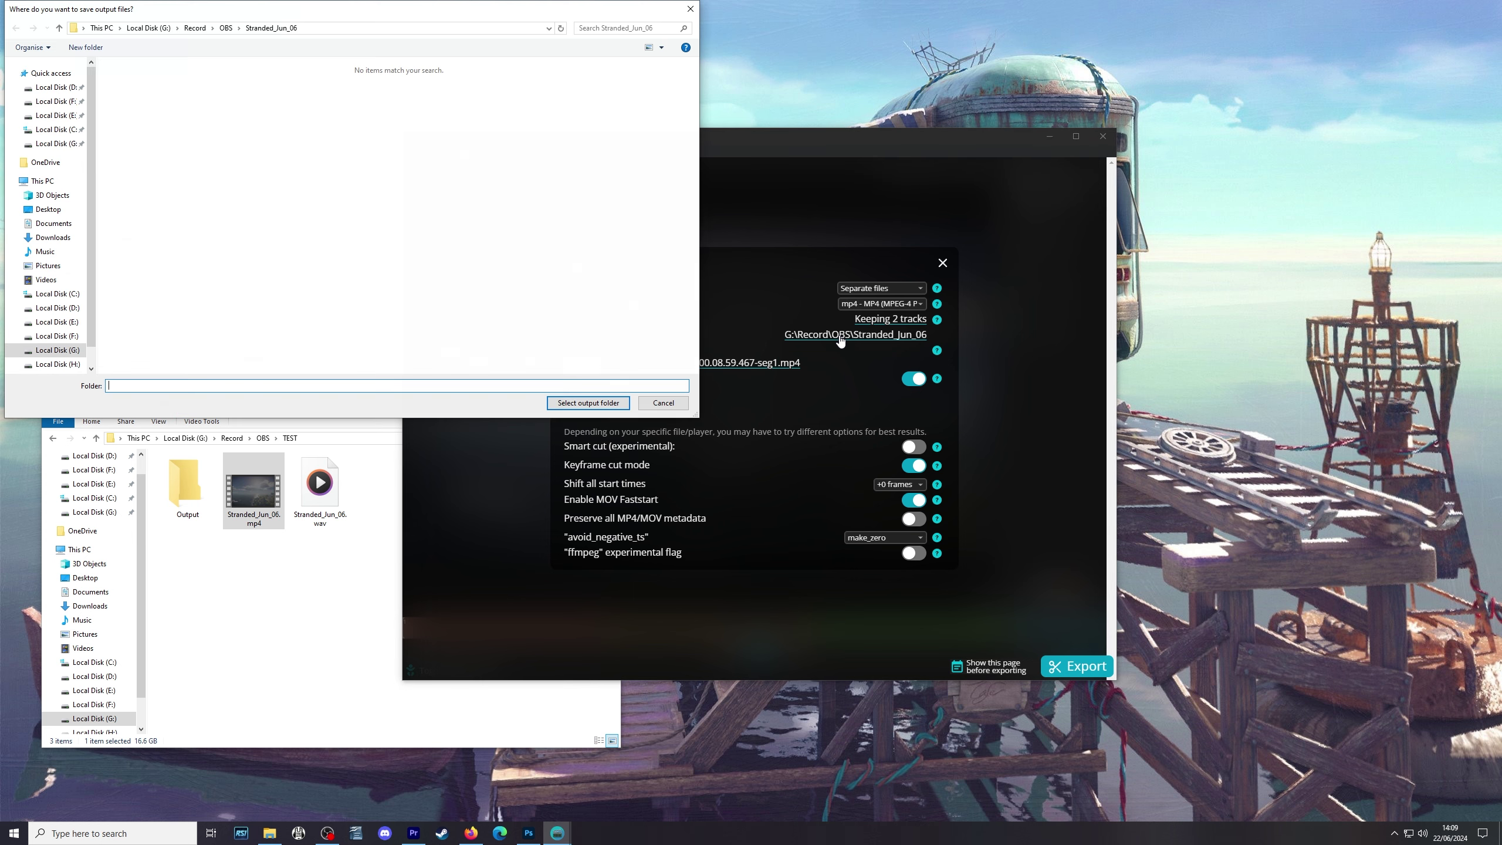
pyautogui.click(226, 28)
pyautogui.doubleClick(465, 97)
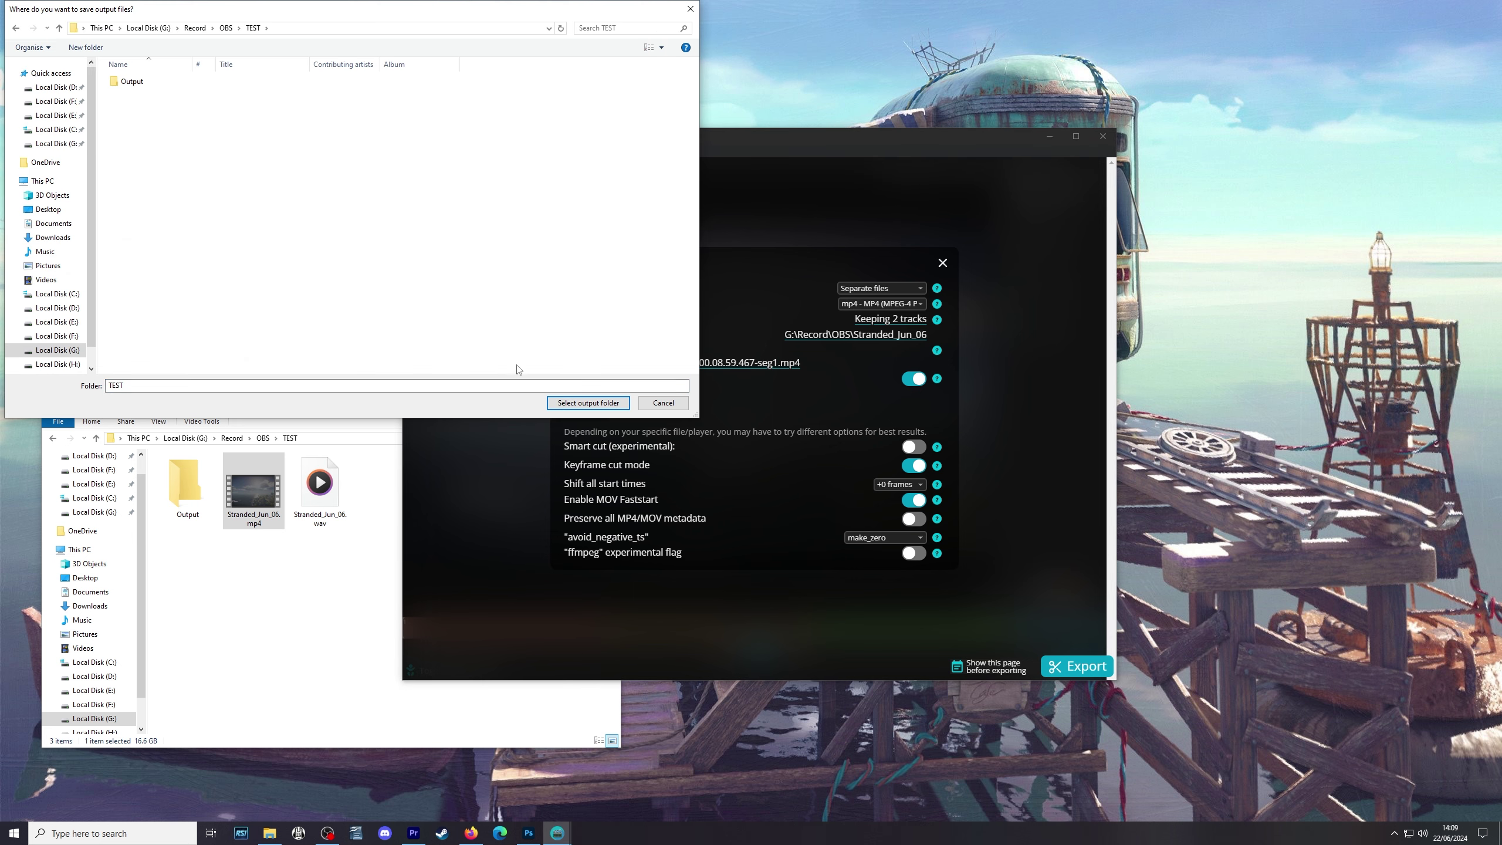
pyautogui.doubleClick(132, 83)
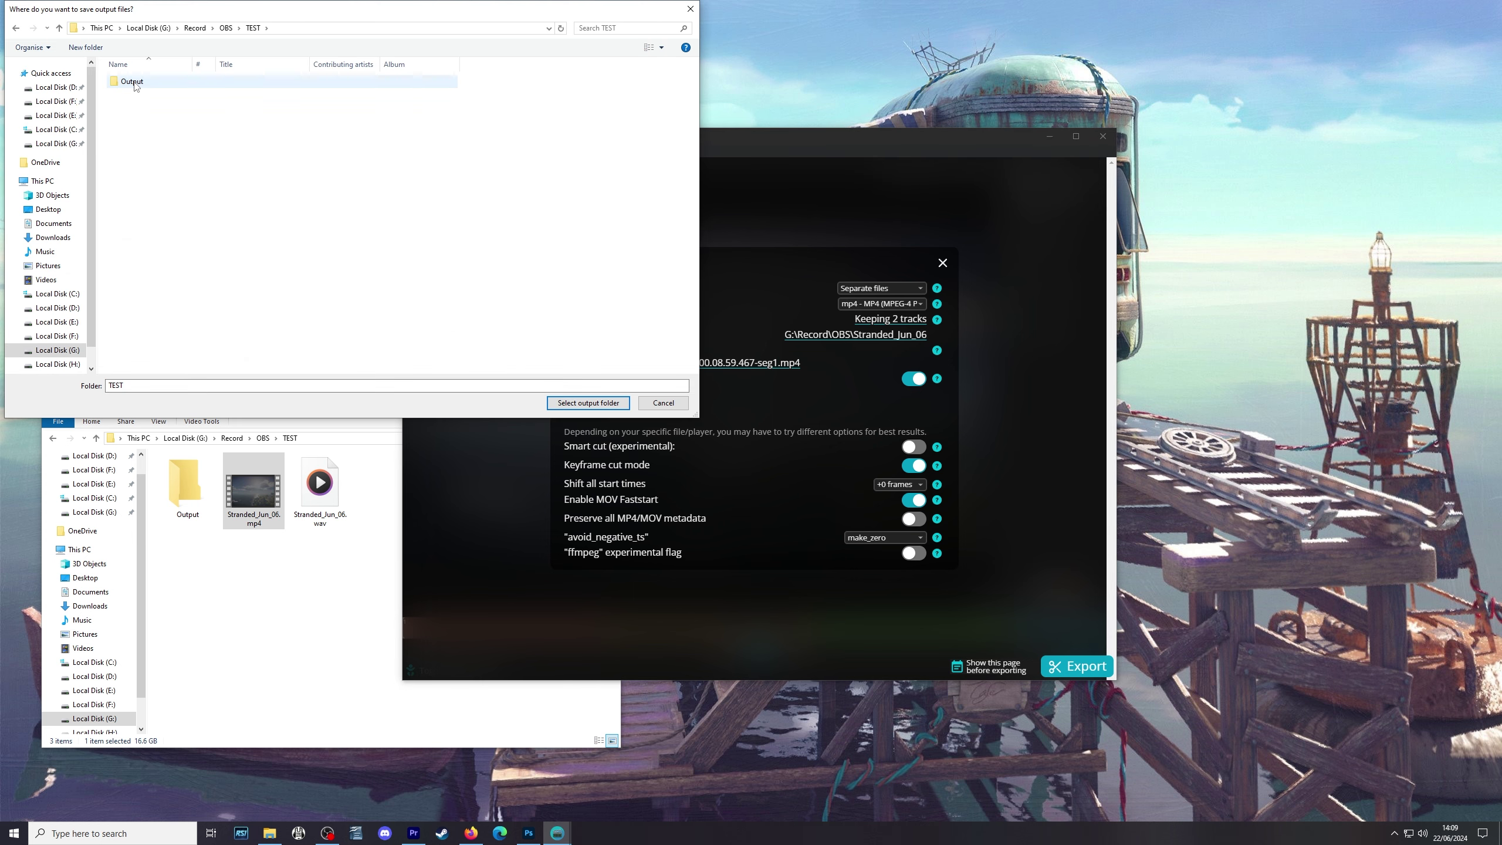
pyautogui.click(573, 403)
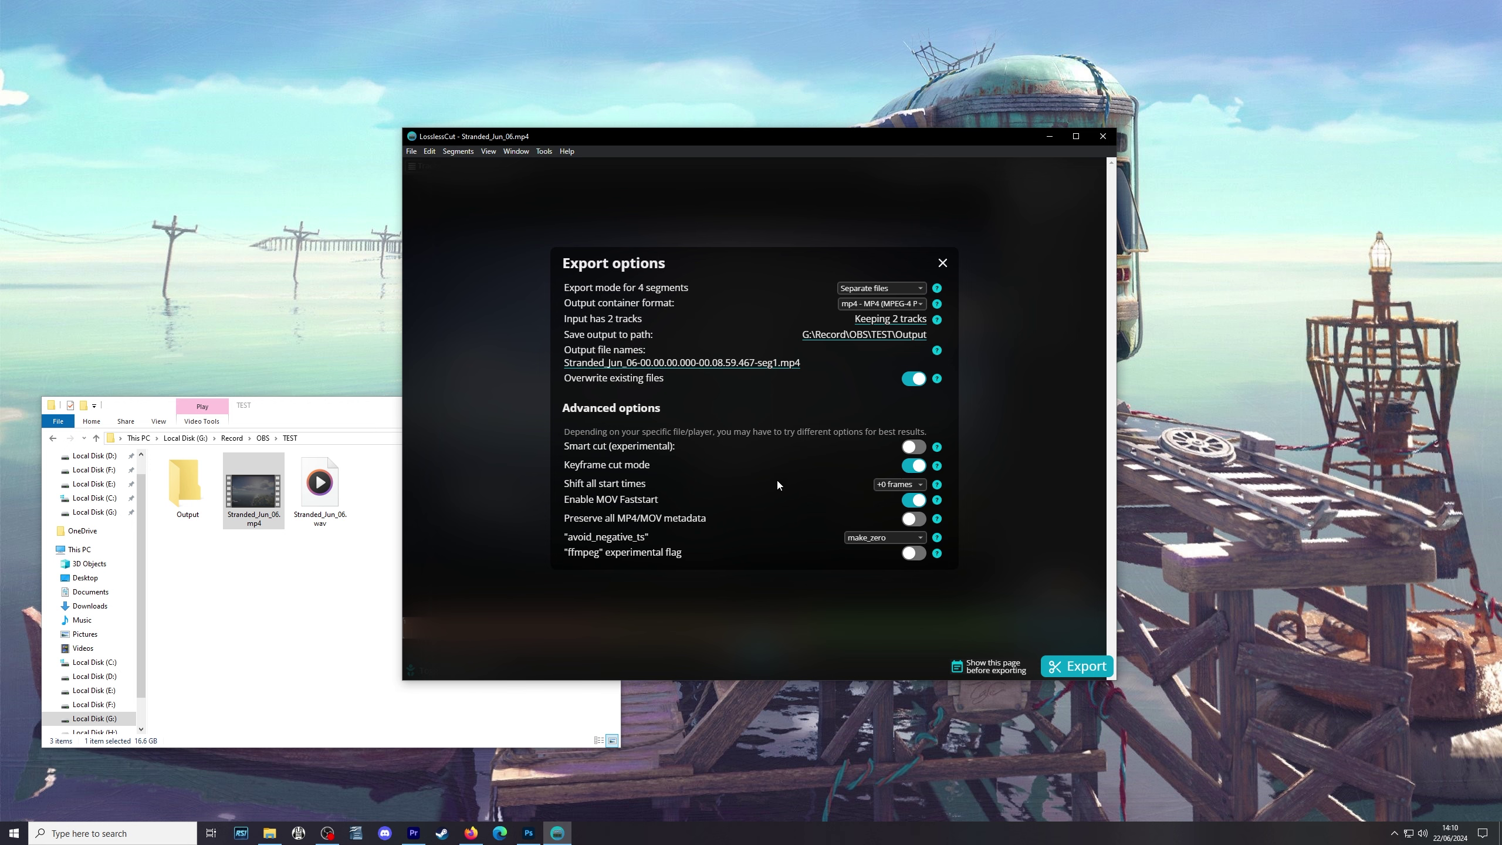
# Step: Export the four segments as separate MP4 files and dismiss the 'Export is done!' notice
pyautogui.click(1078, 669)
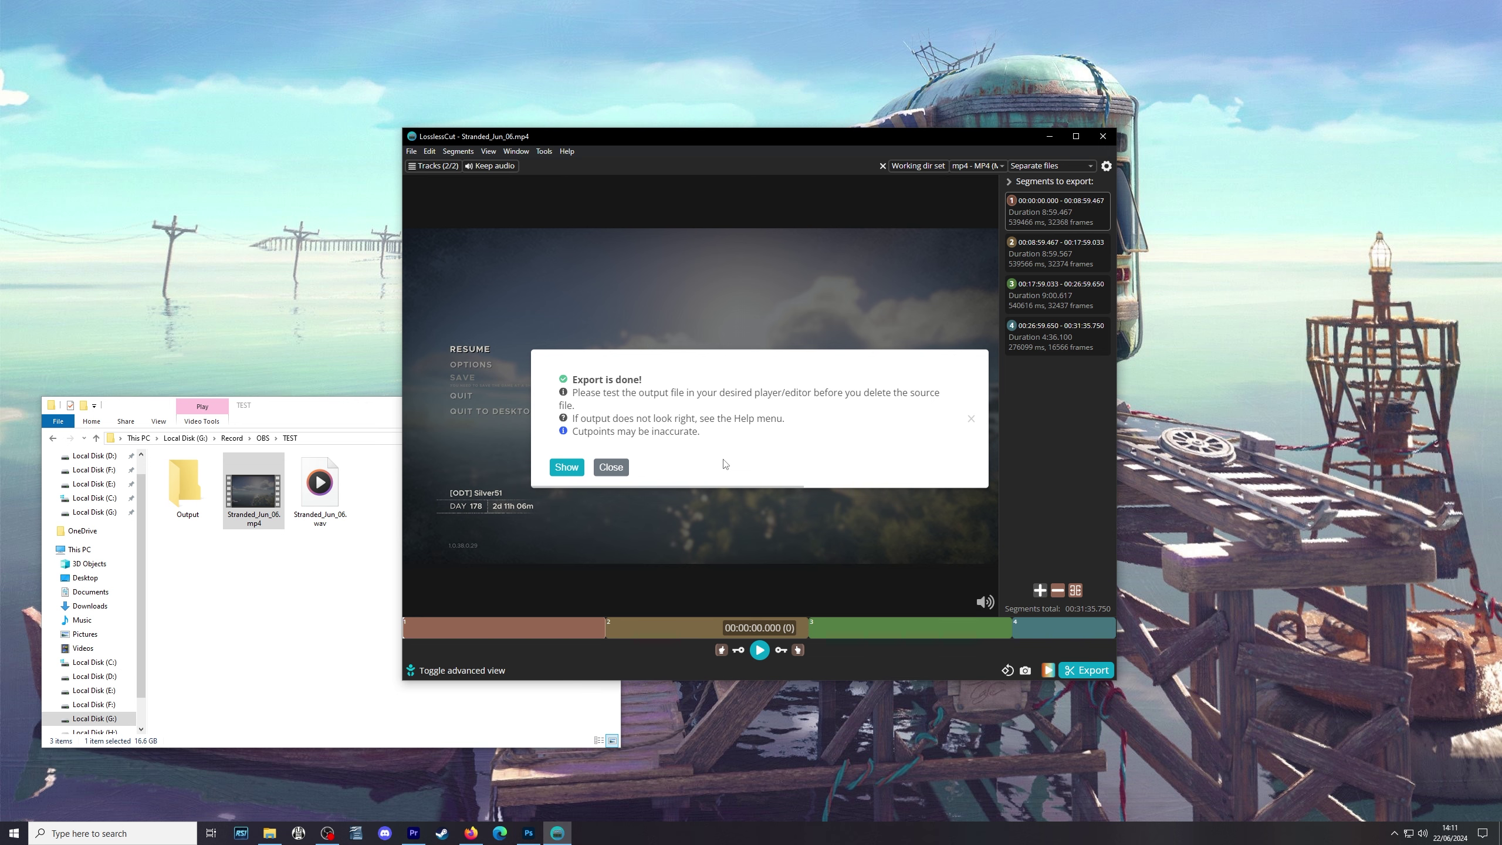
pyautogui.click(612, 469)
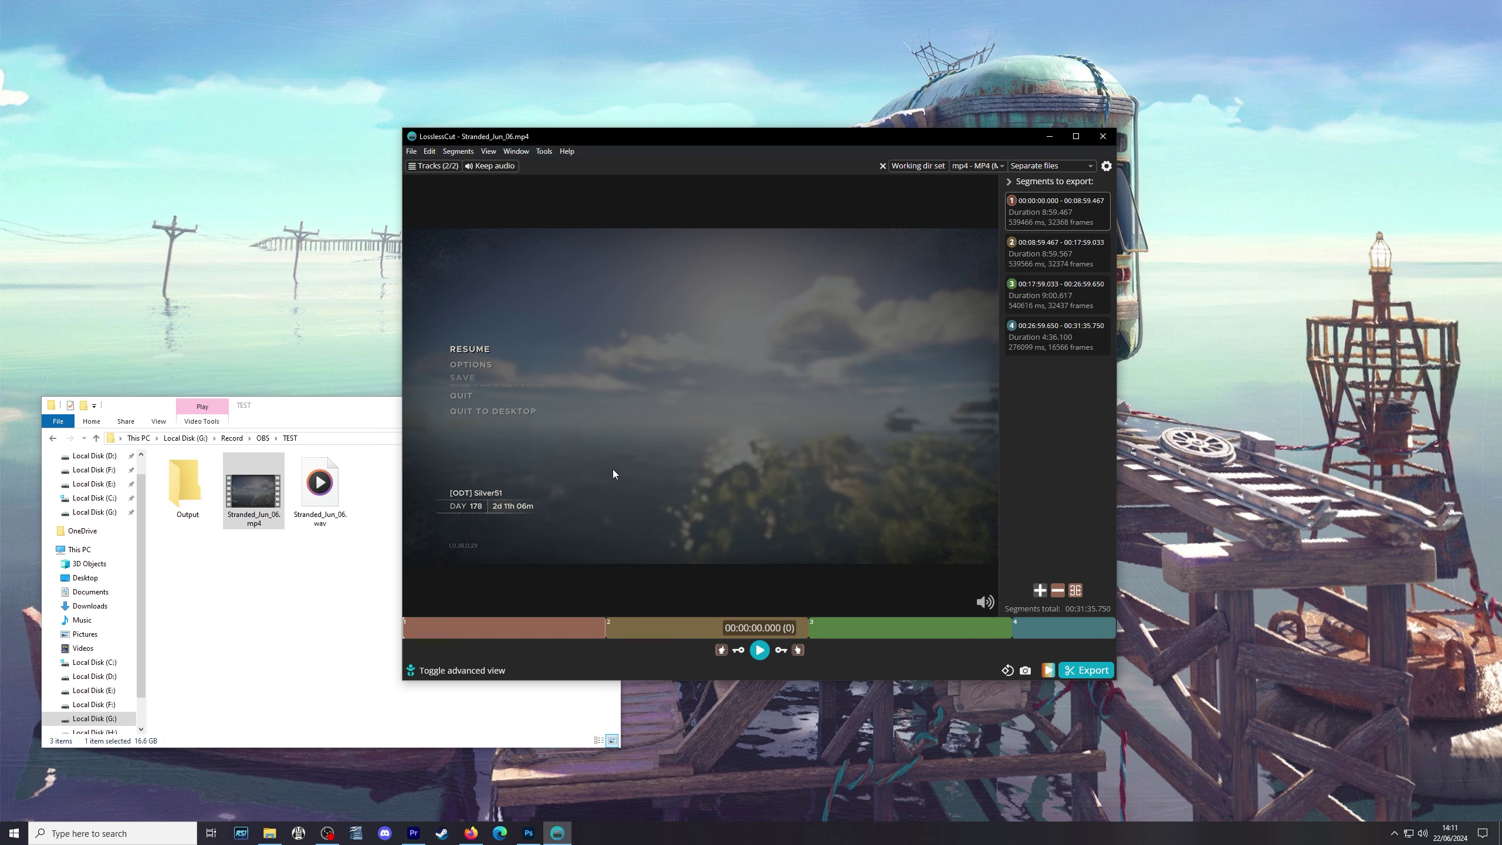
# Step: Close LosslessCut and open the Output folder in File Explorer
pyautogui.click(1103, 136)
pyautogui.moveTo(452, 410); pyautogui.dragTo(756, 266)
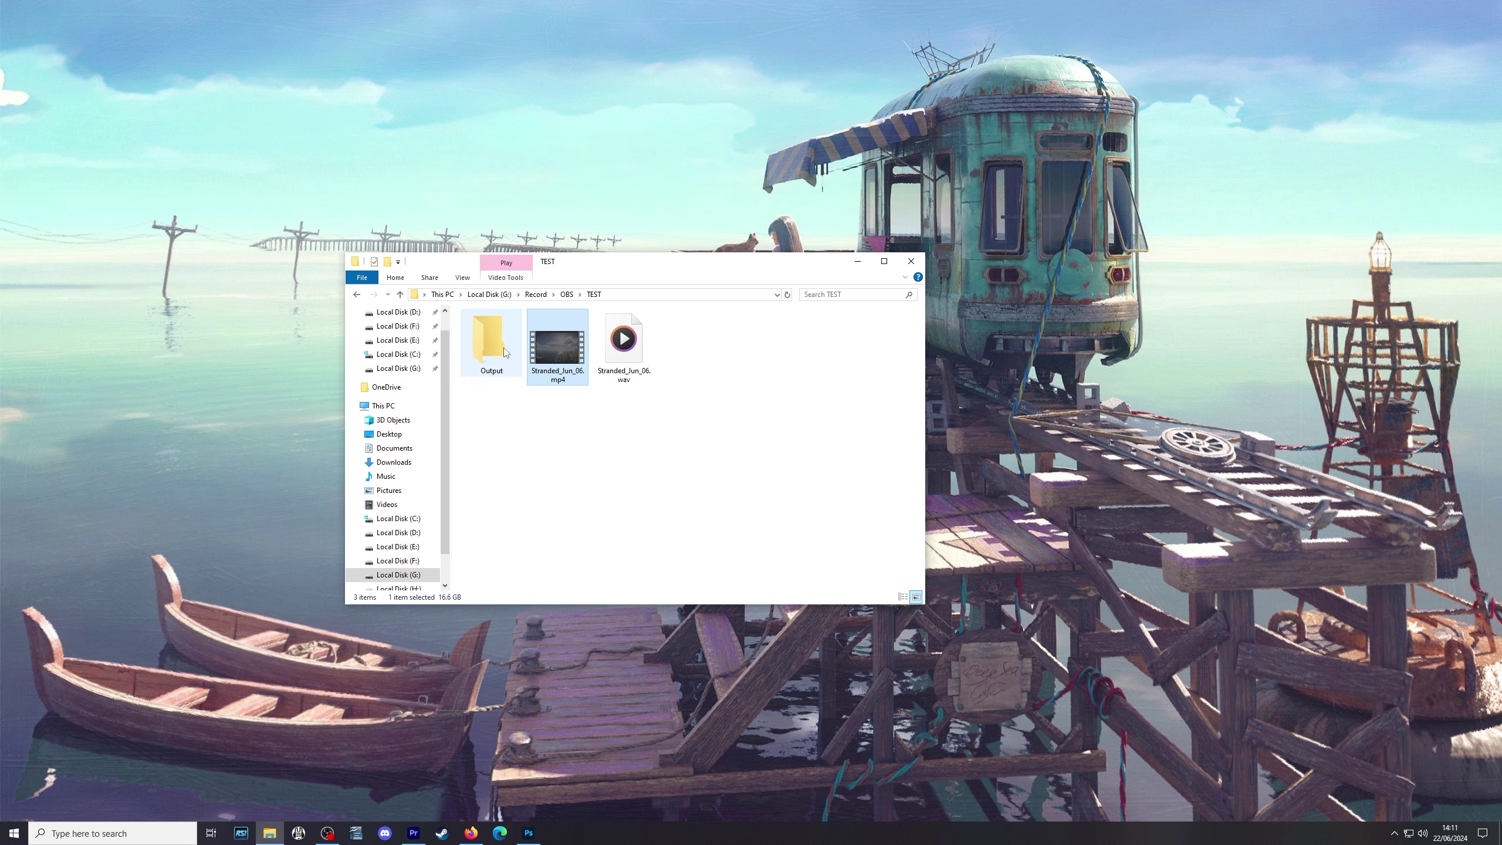
pyautogui.doubleClick(492, 349)
# Step: Check the sizes of seg1–seg4 individually and together, 16.6 GB in total
pyautogui.moveTo(487, 427); pyautogui.dragTo(703, 347)
pyautogui.moveTo(704, 350); pyautogui.dragTo(703, 354)
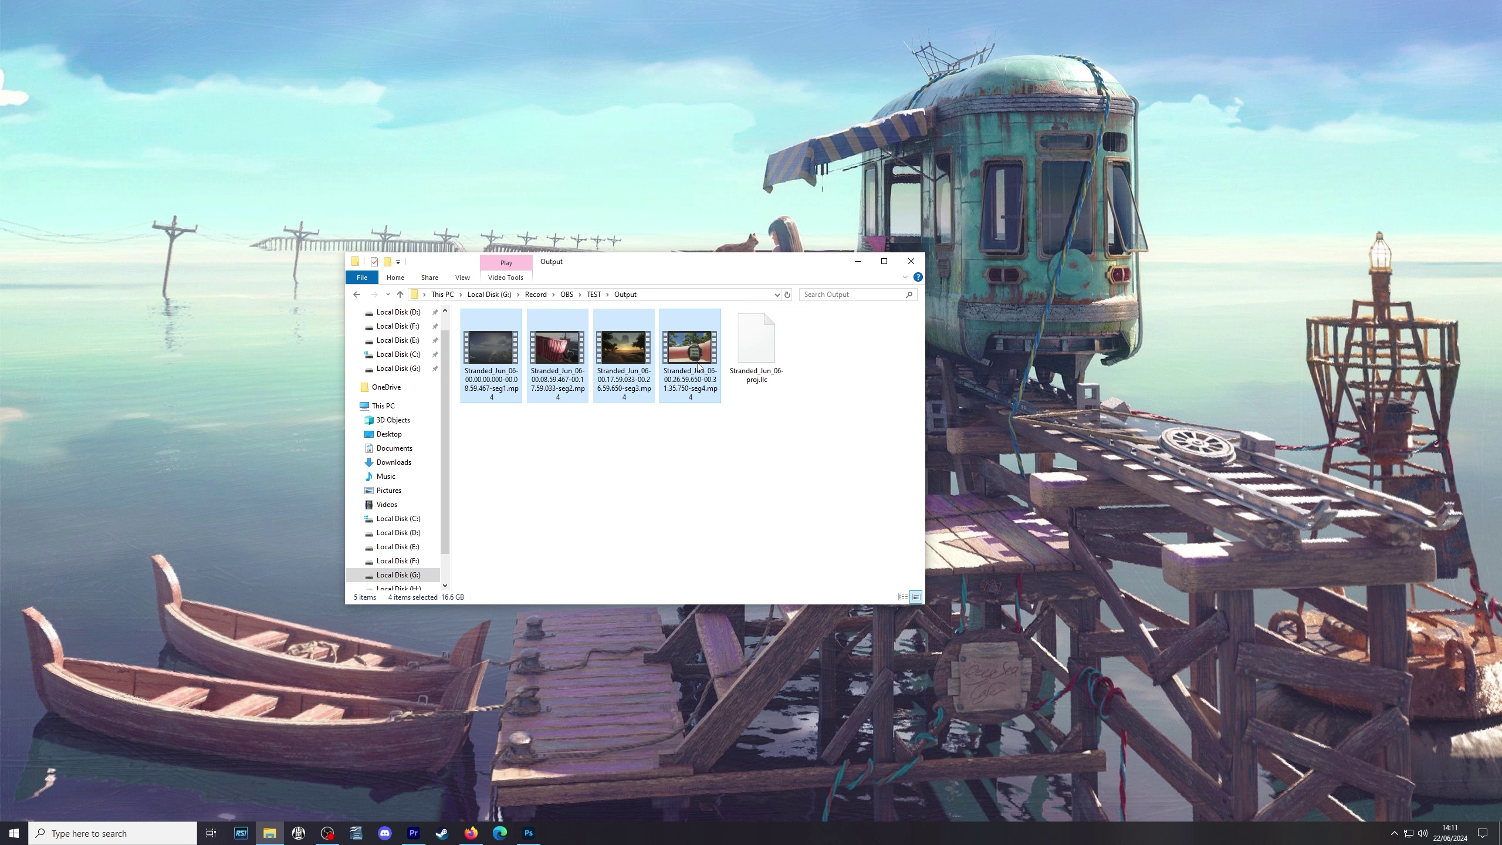
pyautogui.click(498, 349)
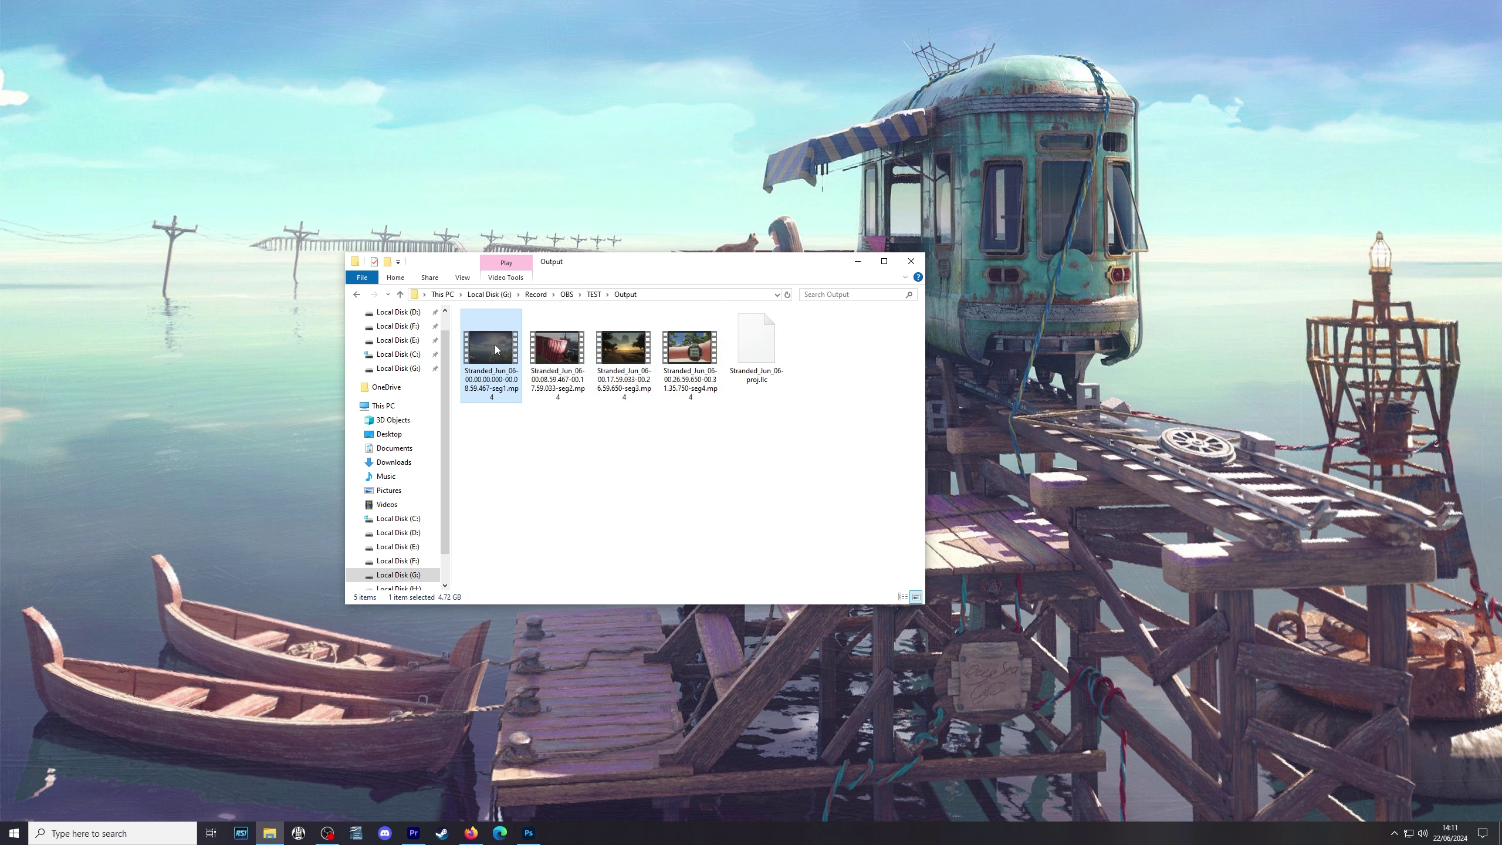
pyautogui.click(559, 348)
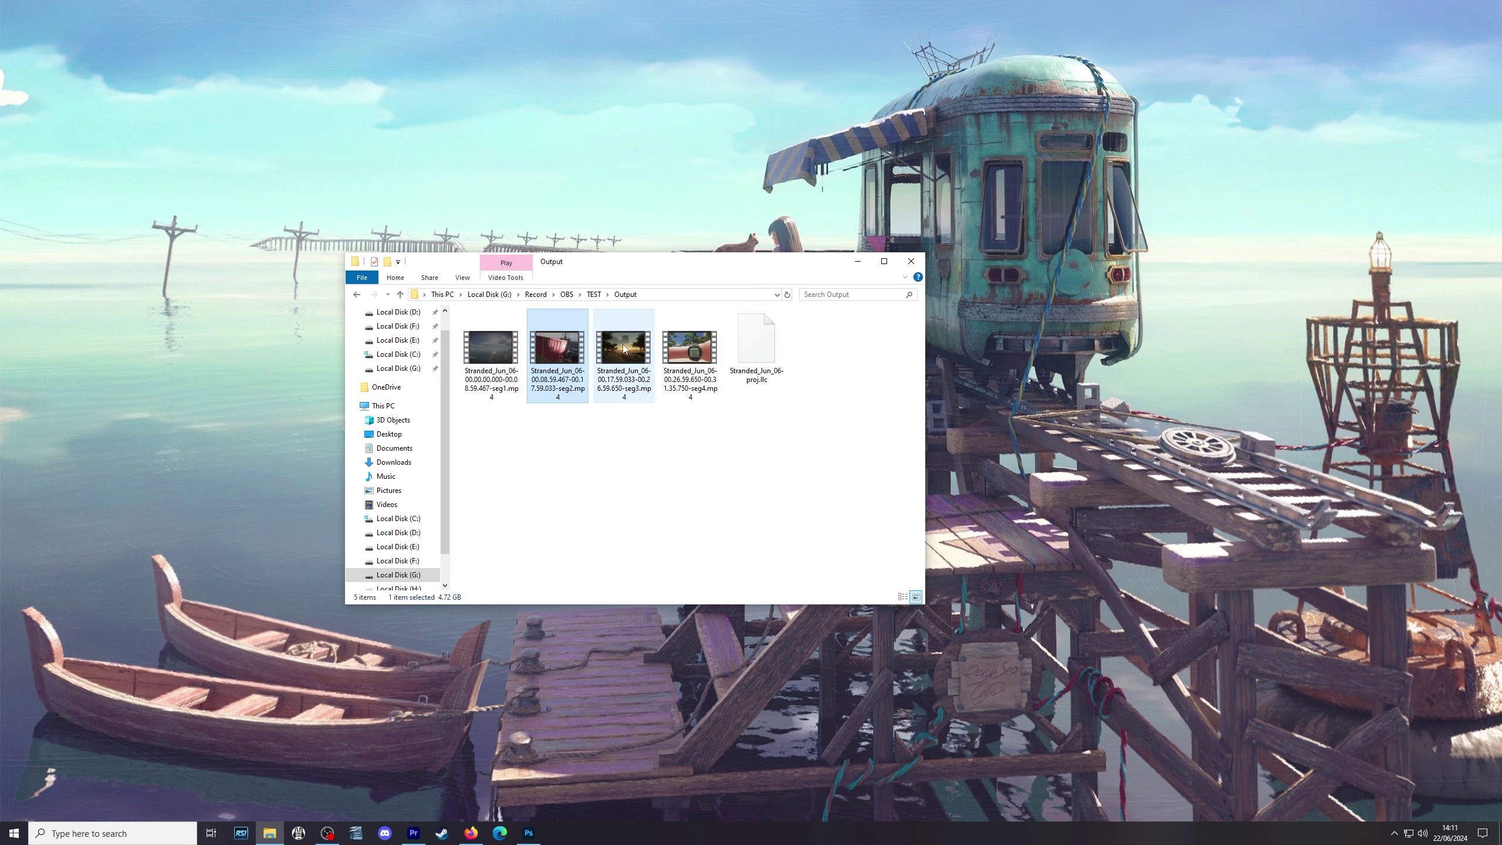
pyautogui.click(635, 348)
pyautogui.click(693, 348)
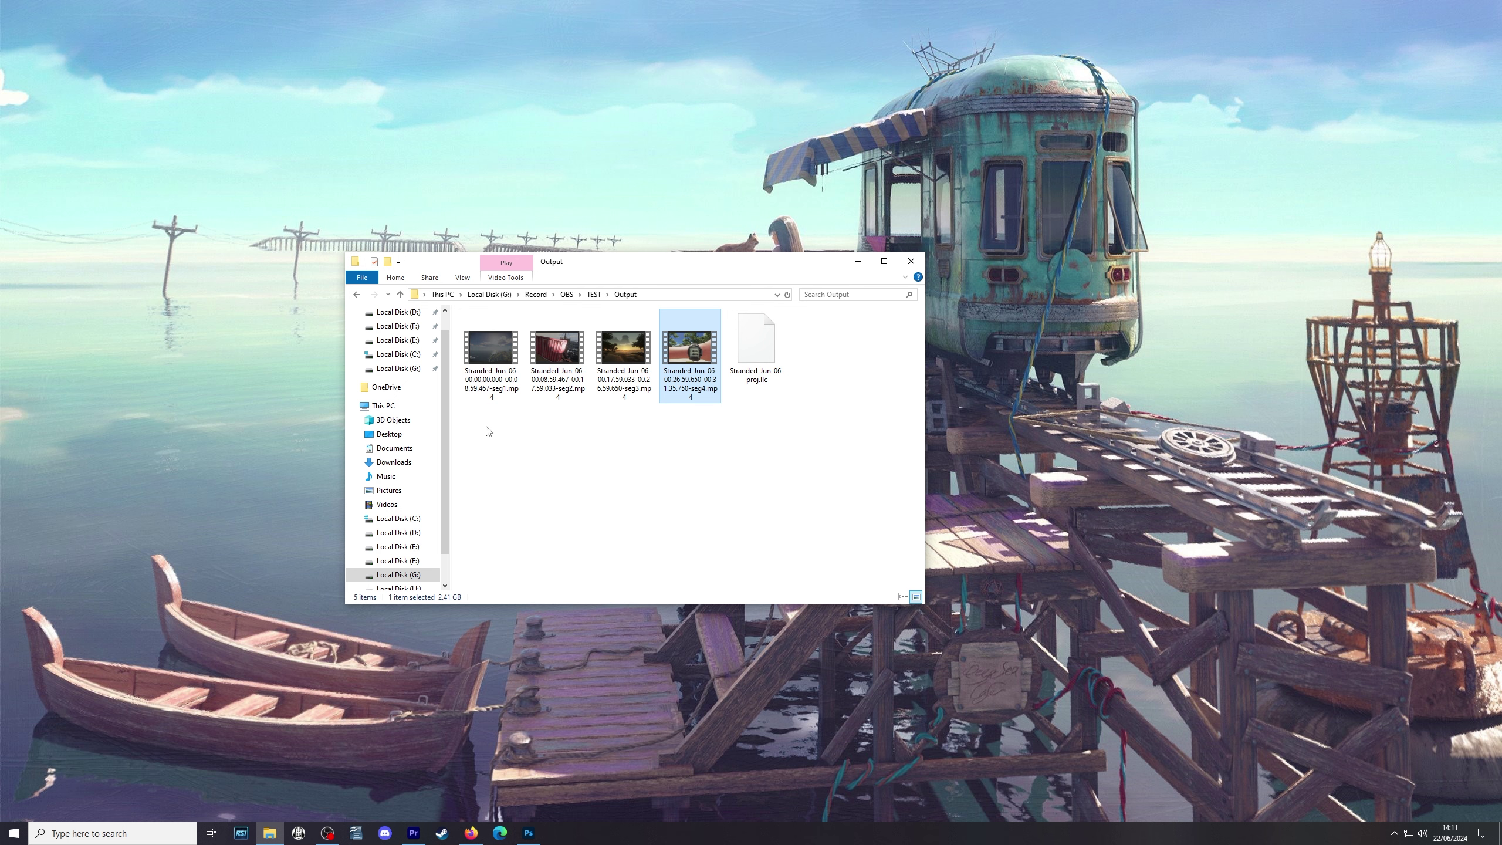
pyautogui.moveTo(488, 430); pyautogui.dragTo(696, 357)
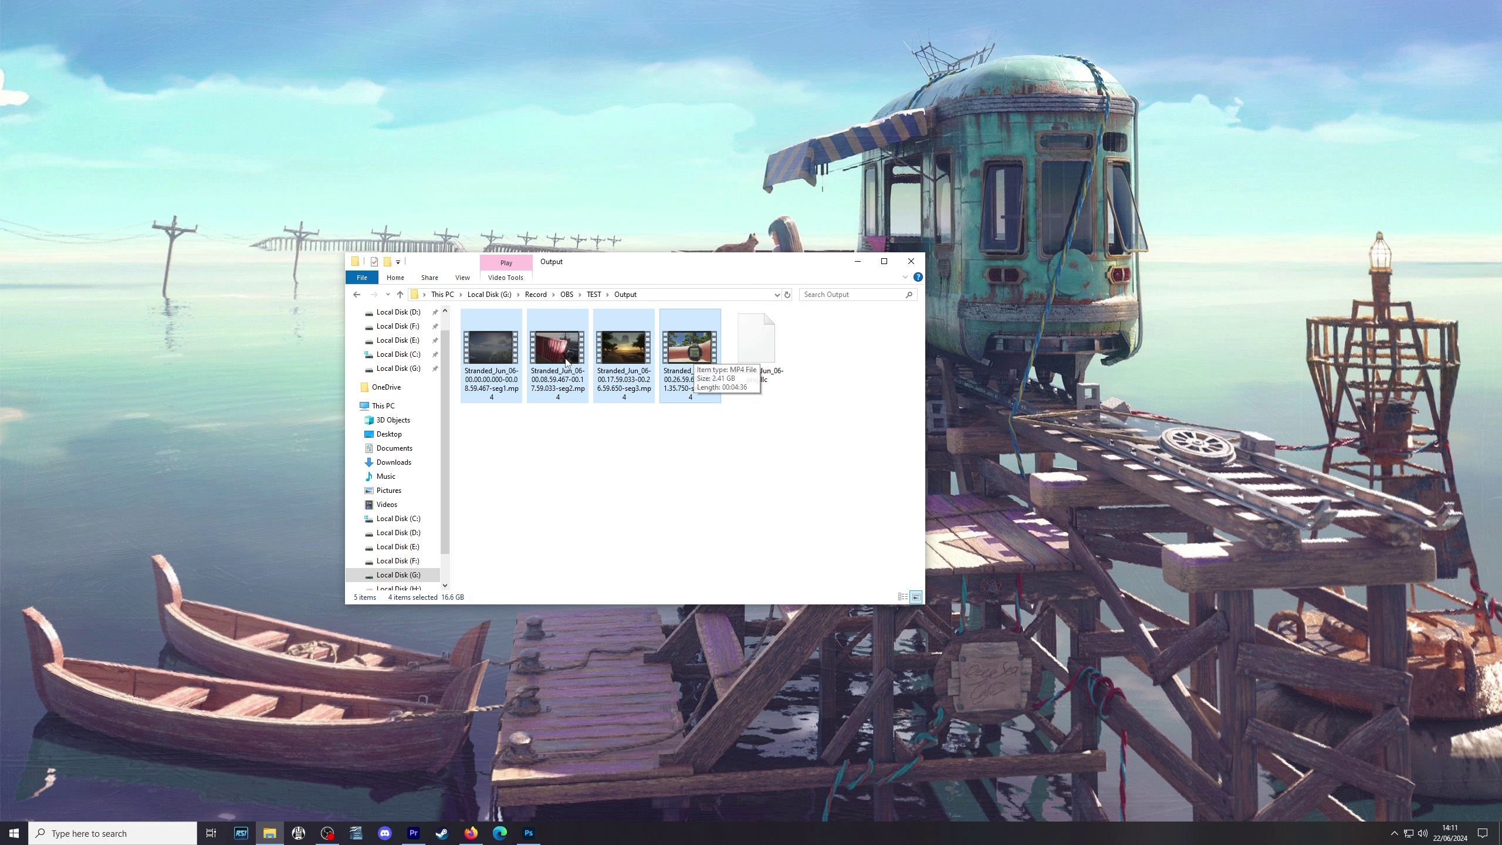
pyautogui.click(556, 352)
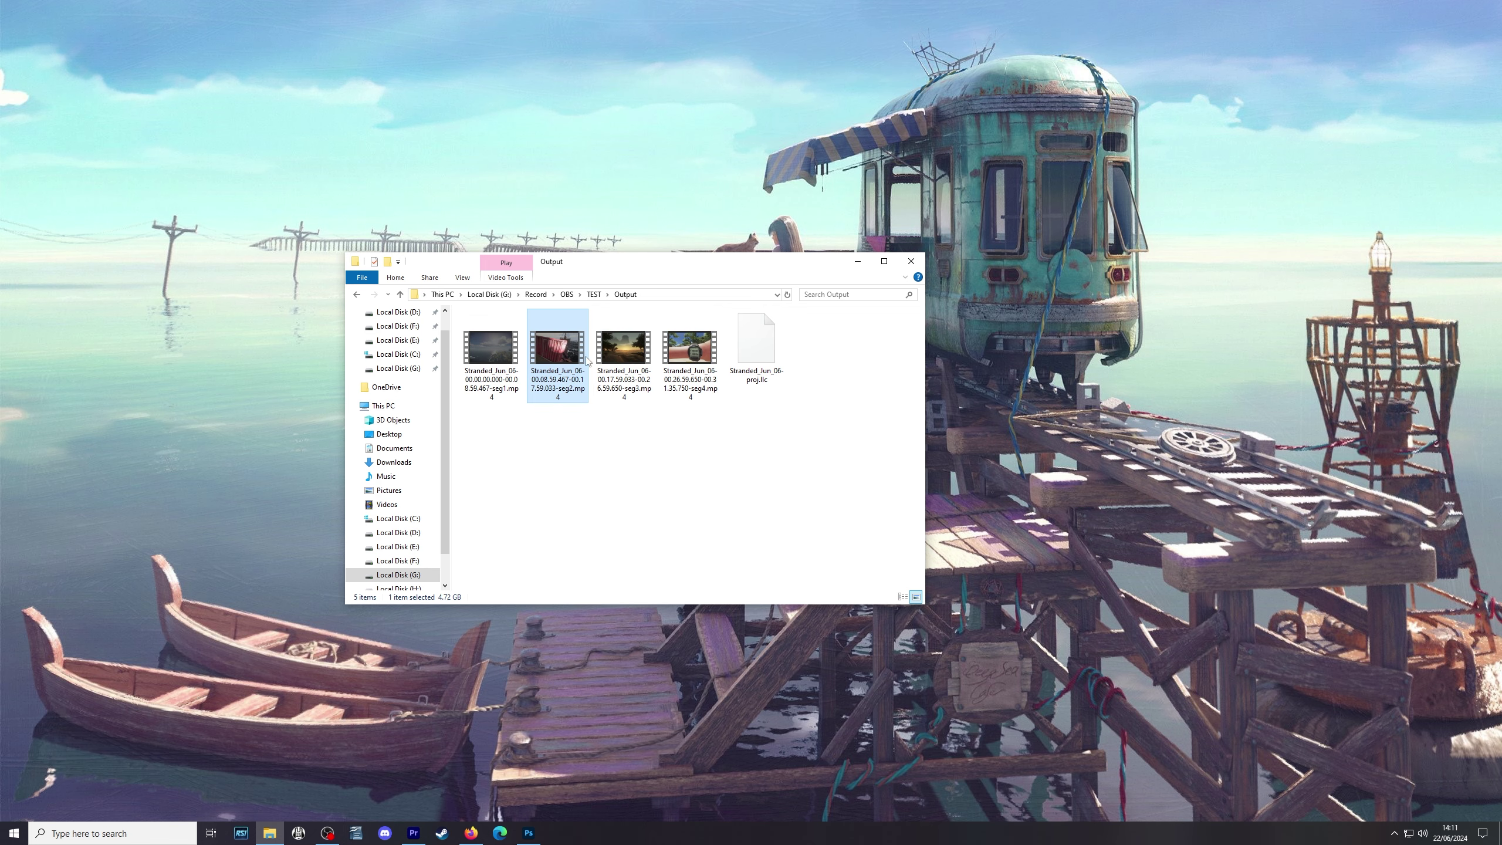
# Step: Return to Premiere's Stranded sequence and select clips A, B, C and D in turn
pyautogui.click(862, 267)
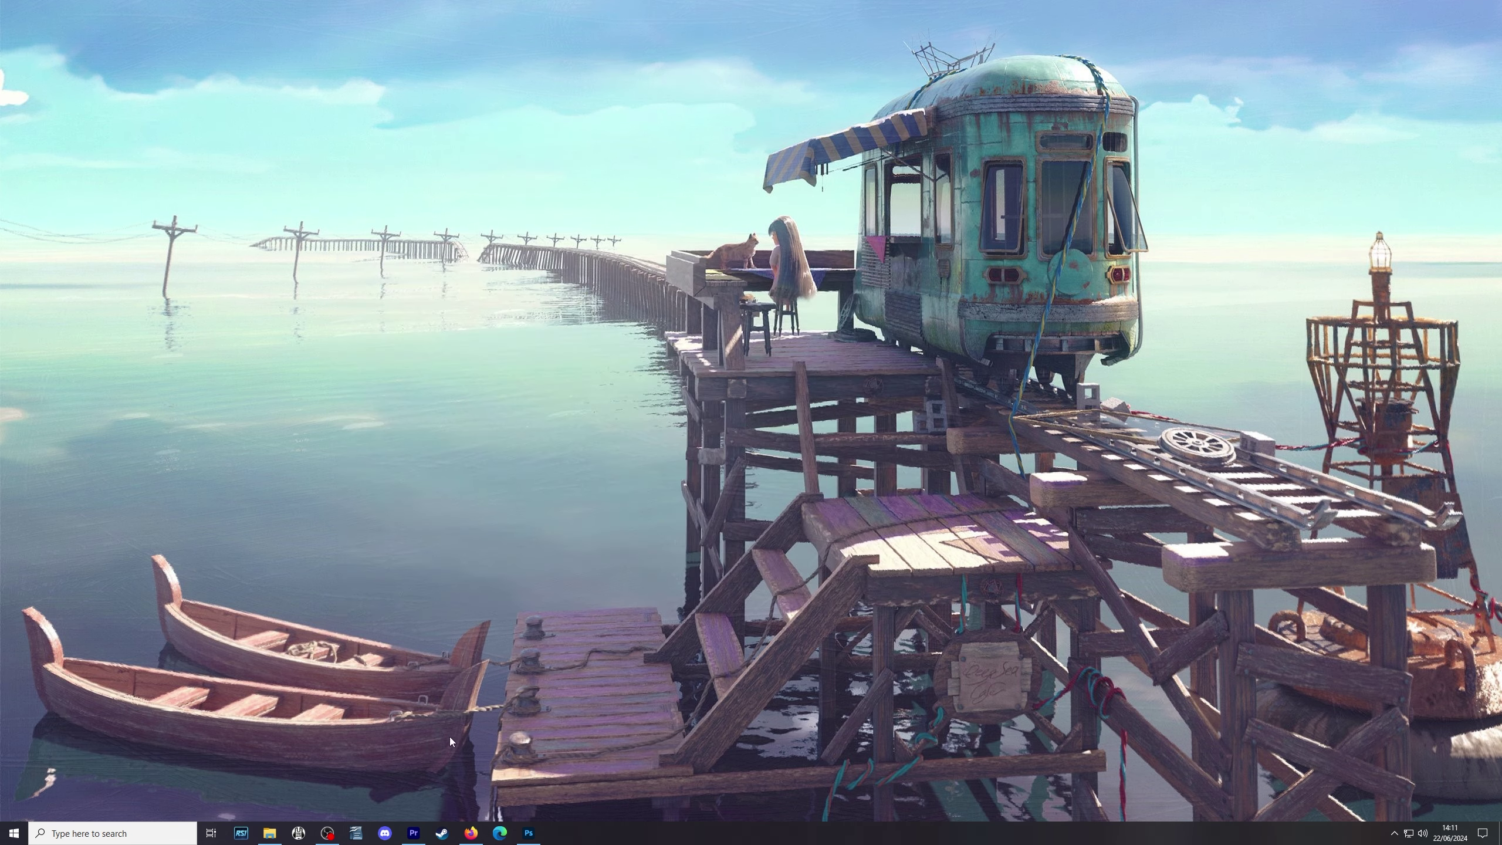
pyautogui.click(415, 835)
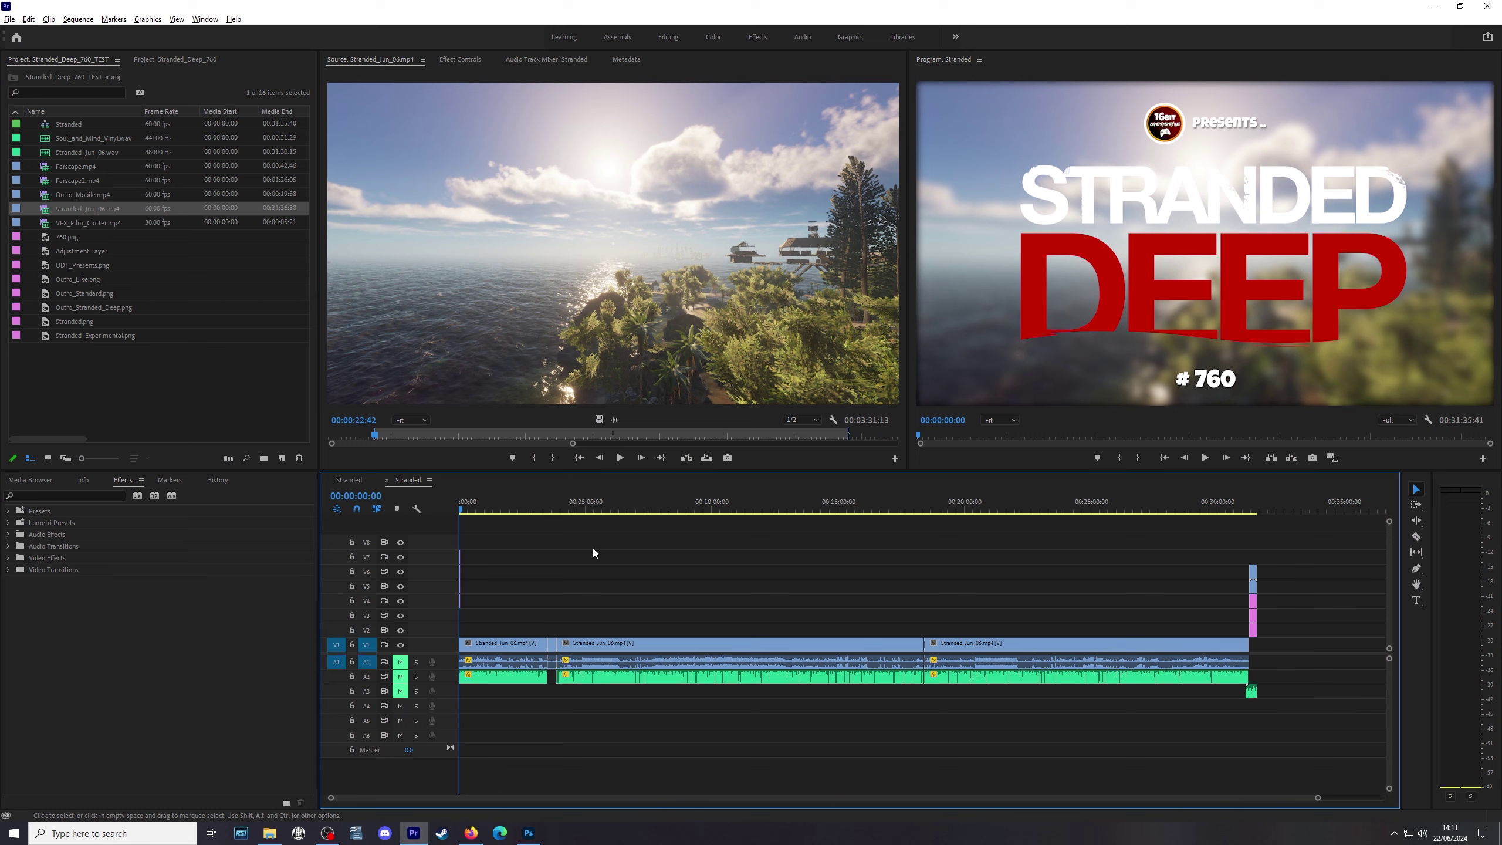
pyautogui.click(353, 480)
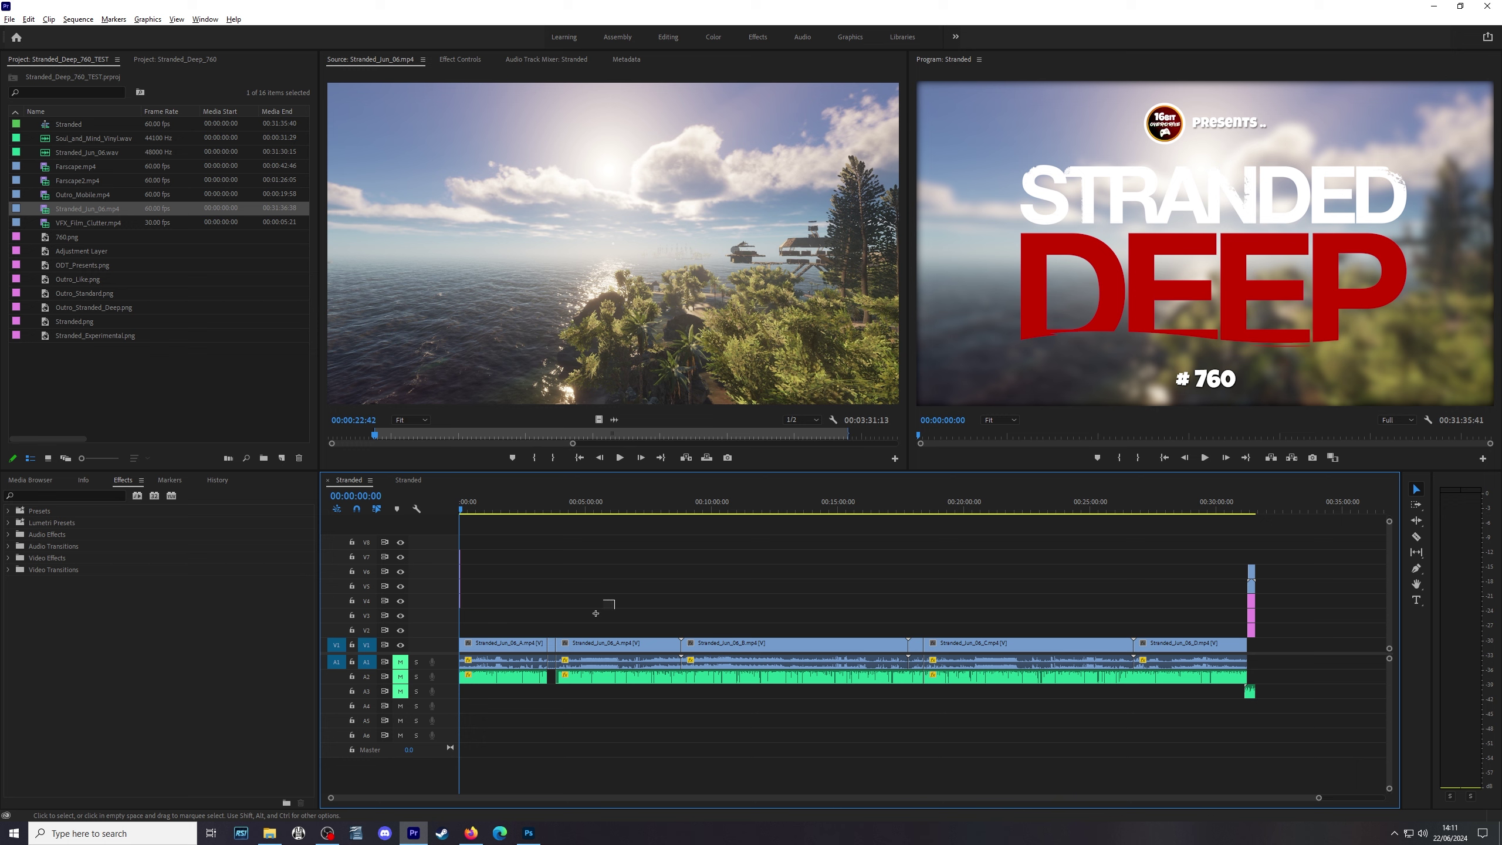
pyautogui.moveTo(615, 599); pyautogui.dragTo(509, 644)
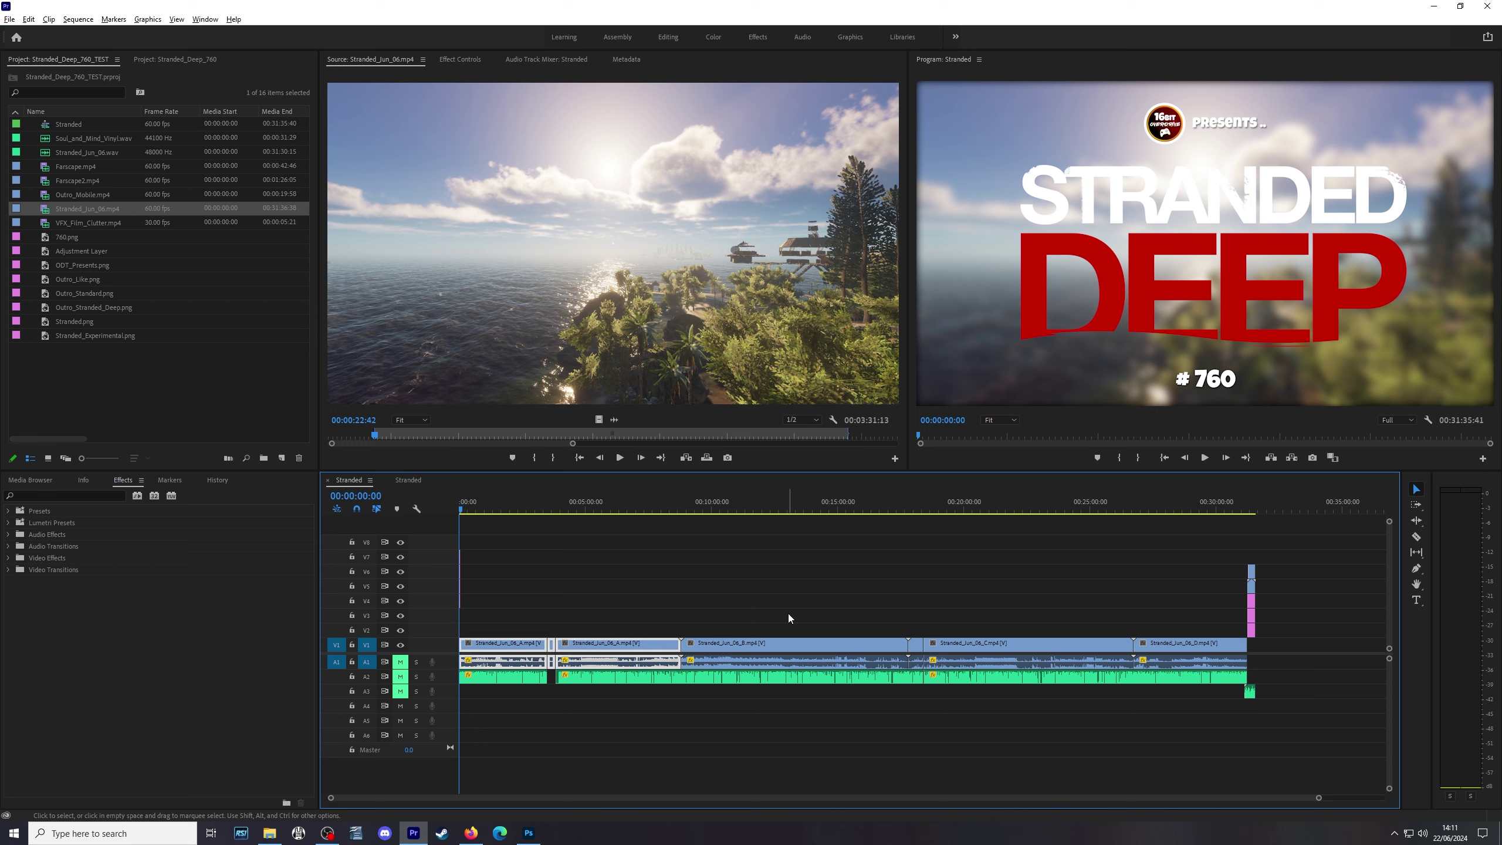
pyautogui.moveTo(791, 602); pyautogui.dragTo(808, 644)
pyautogui.moveTo(1092, 594); pyautogui.dragTo(914, 661)
pyautogui.moveTo(1191, 582); pyautogui.dragTo(1192, 651)
# Step: Scrub through the sequence to the outro subscribe card, then return to 00:00:00:00
pyautogui.moveTo(919, 510); pyautogui.dragTo(552, 501)
pyautogui.click(1140, 554)
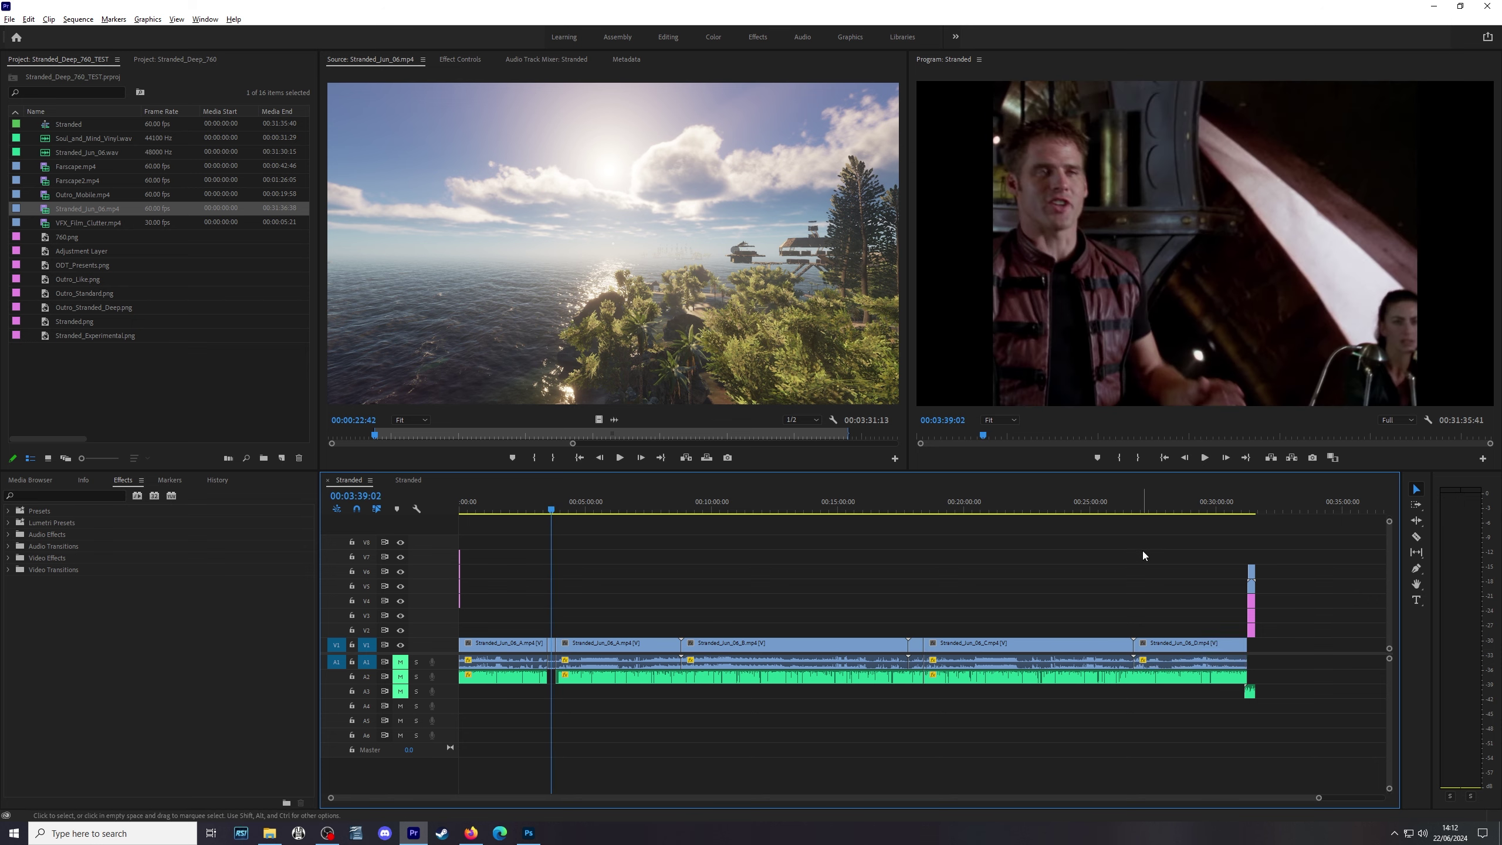
pyautogui.click(1247, 507)
pyautogui.moveTo(1247, 507); pyautogui.dragTo(1249, 508)
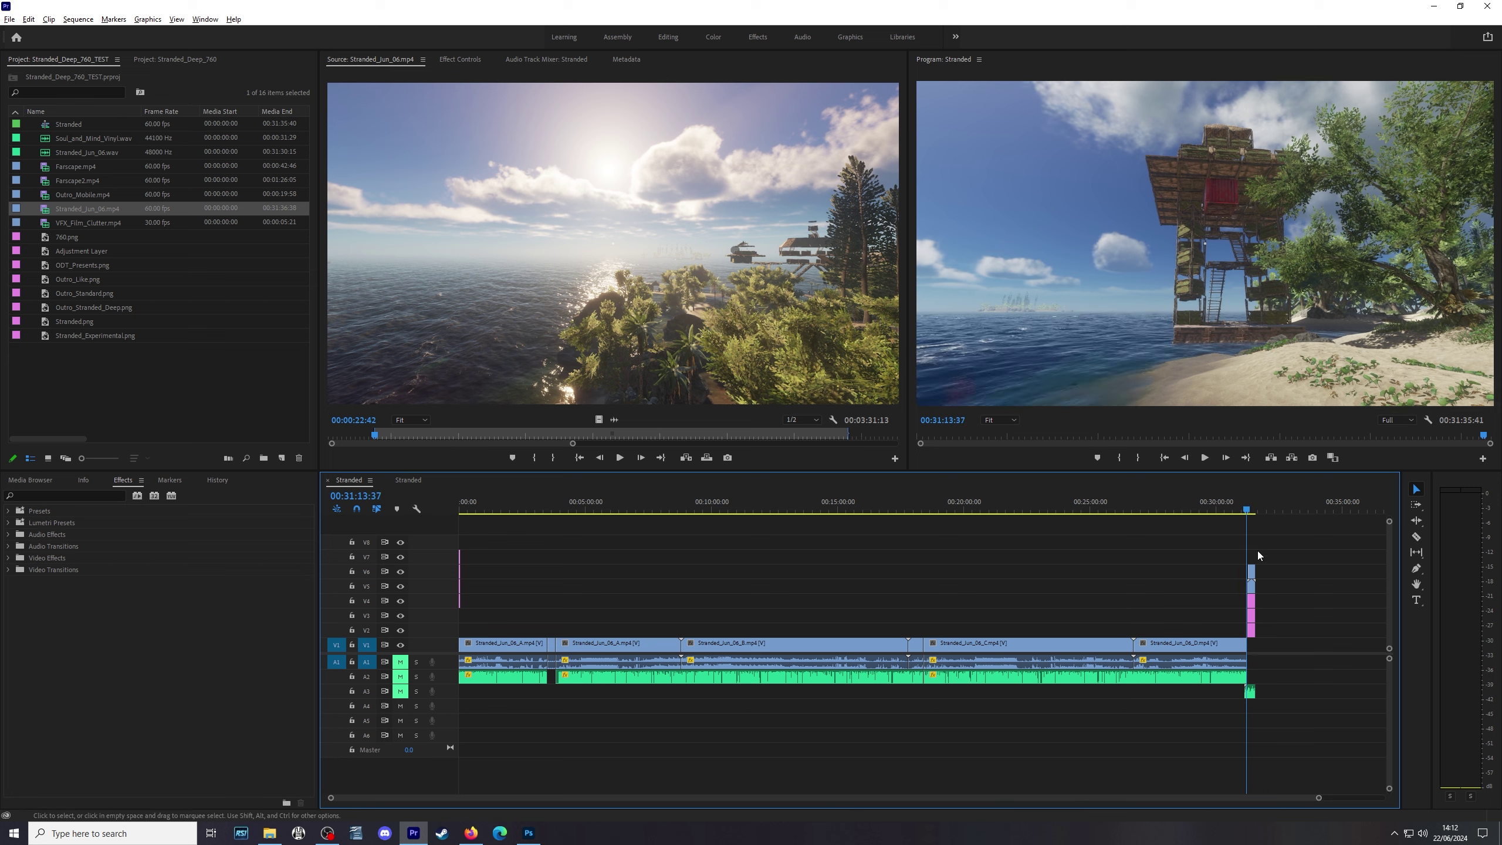
pyautogui.click(1251, 510)
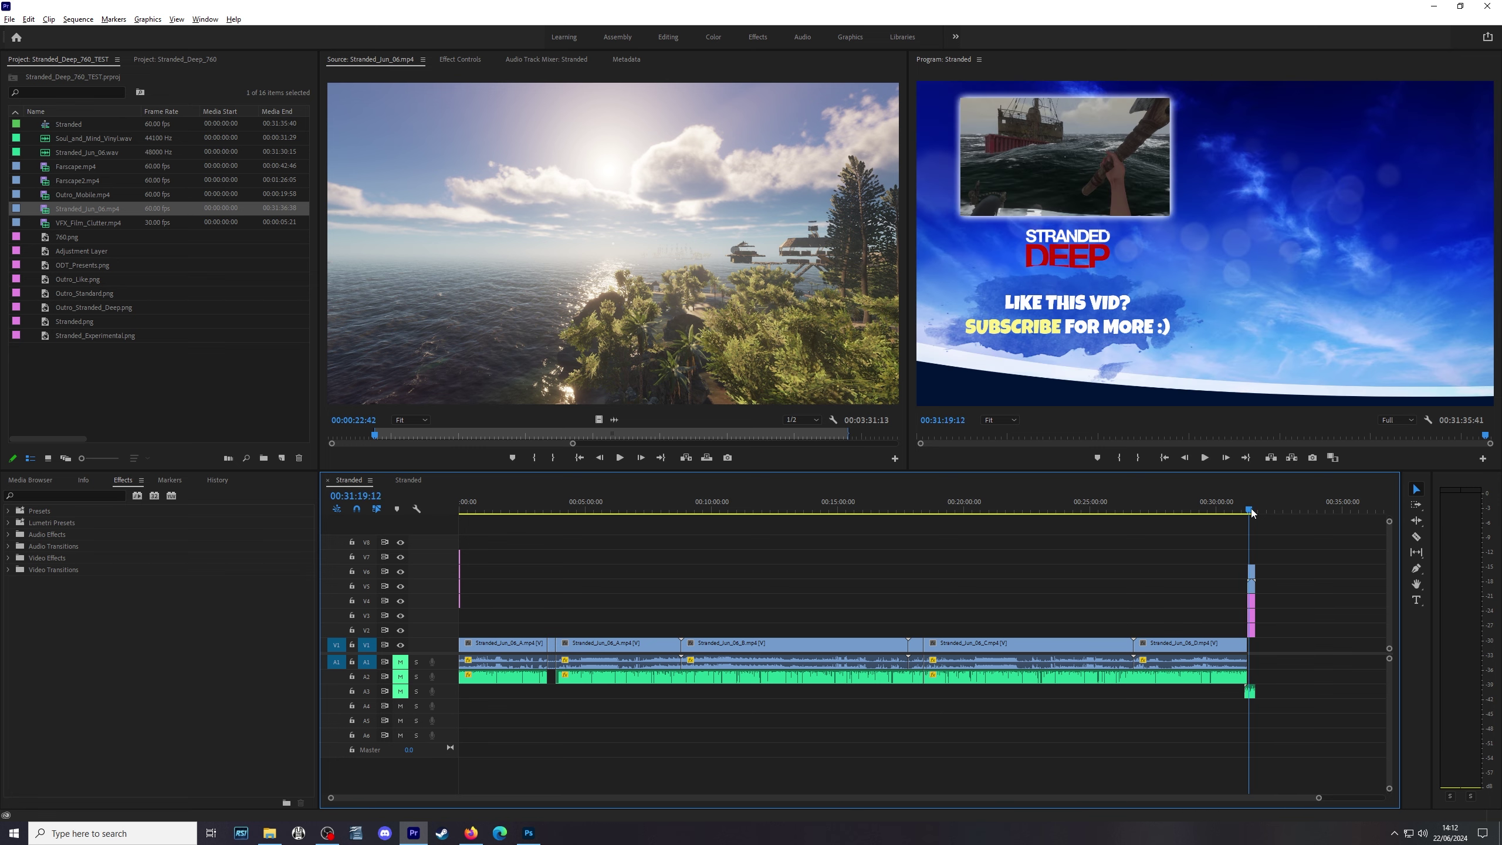
pyautogui.click(1252, 511)
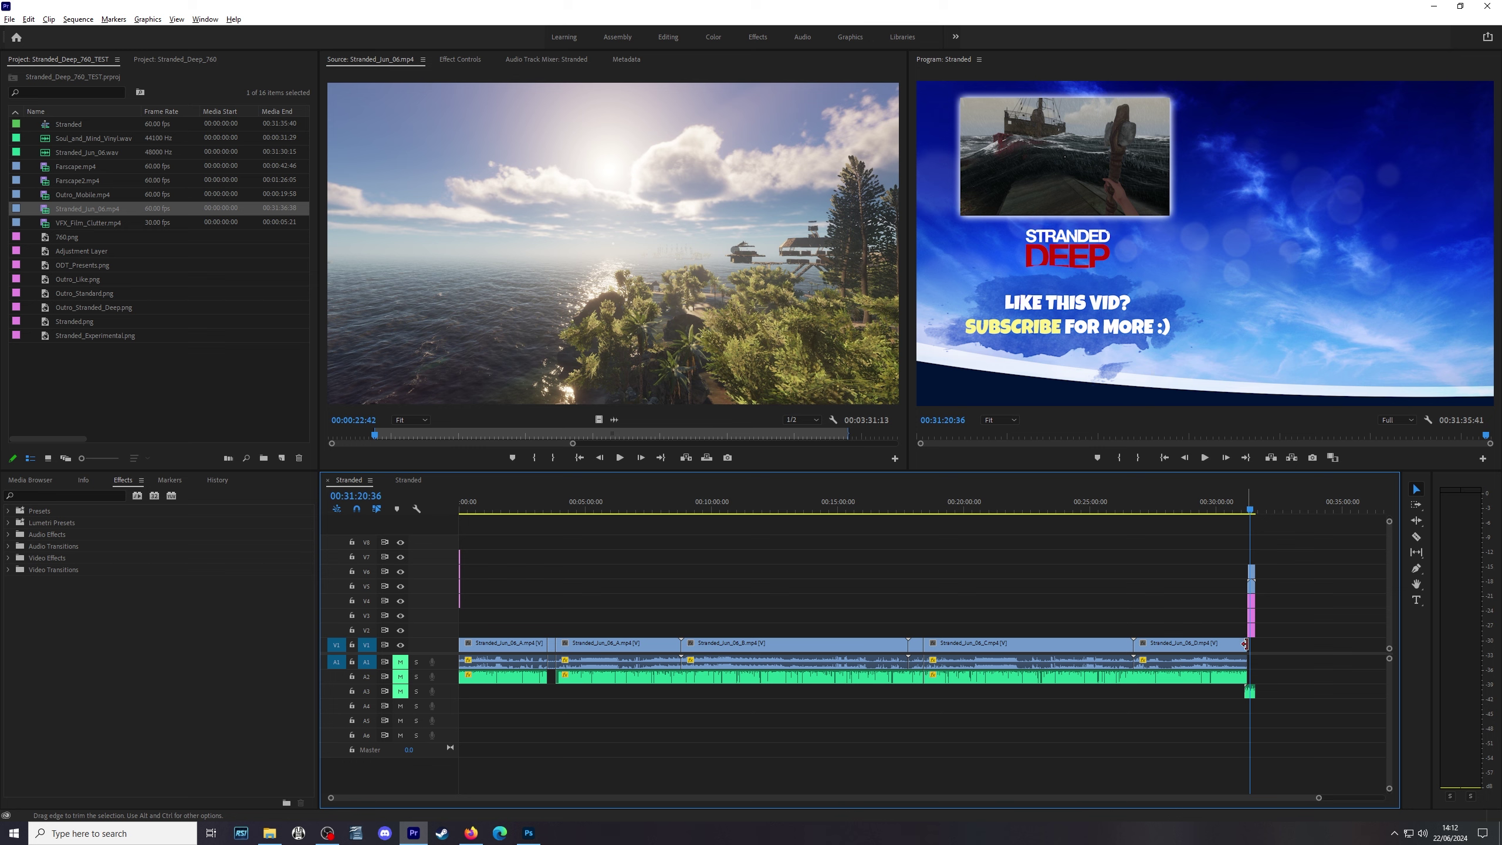
pyautogui.click(459, 510)
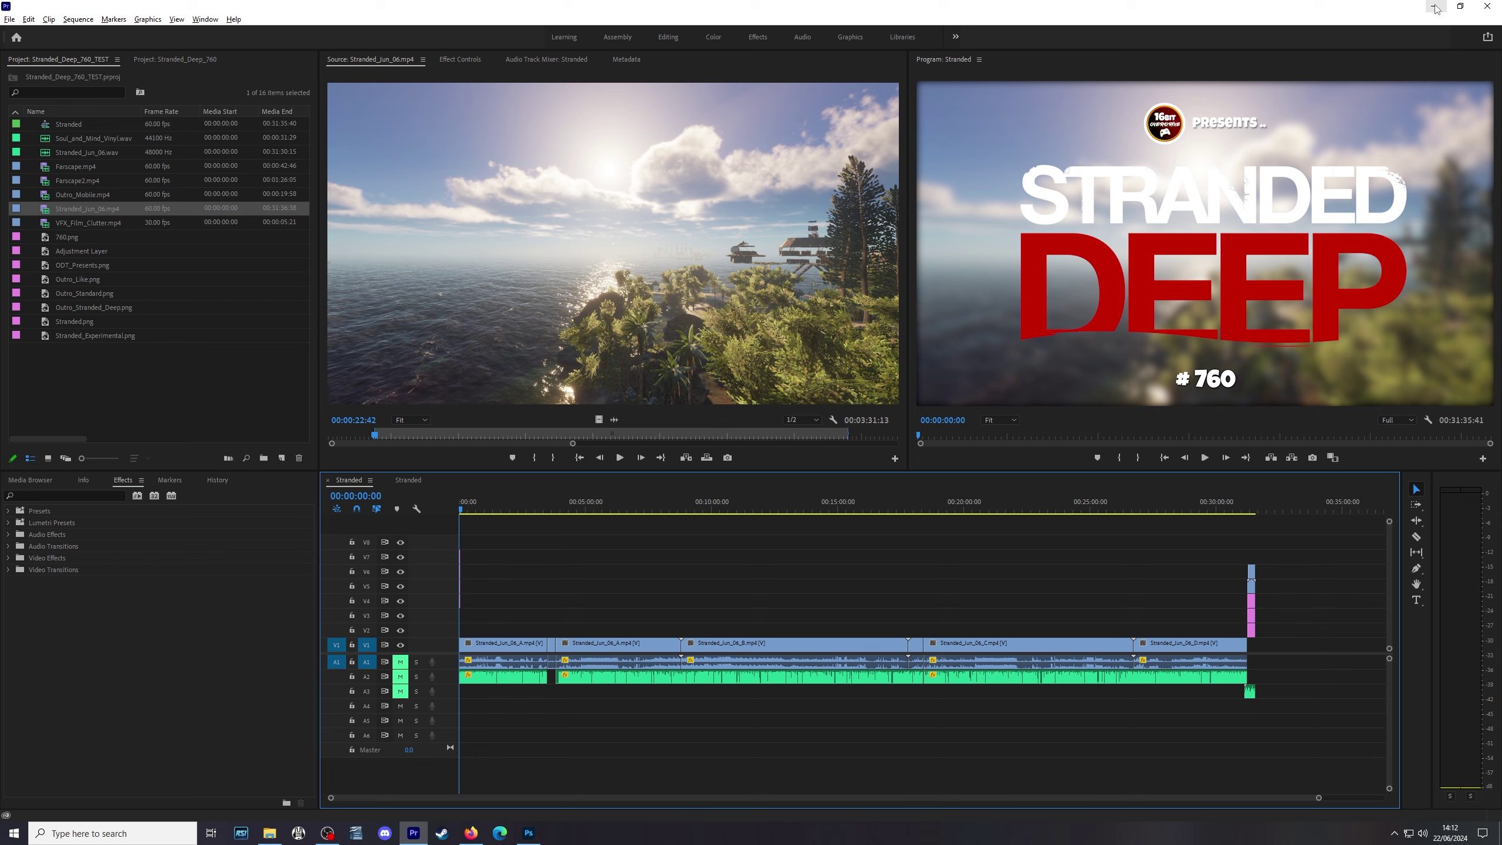
# Step: Look at the seg4 file in the Output folder, then minimise Explorer again
pyautogui.click(269, 833)
pyautogui.press('Right')
pyautogui.press('Right')
pyautogui.press('Right')
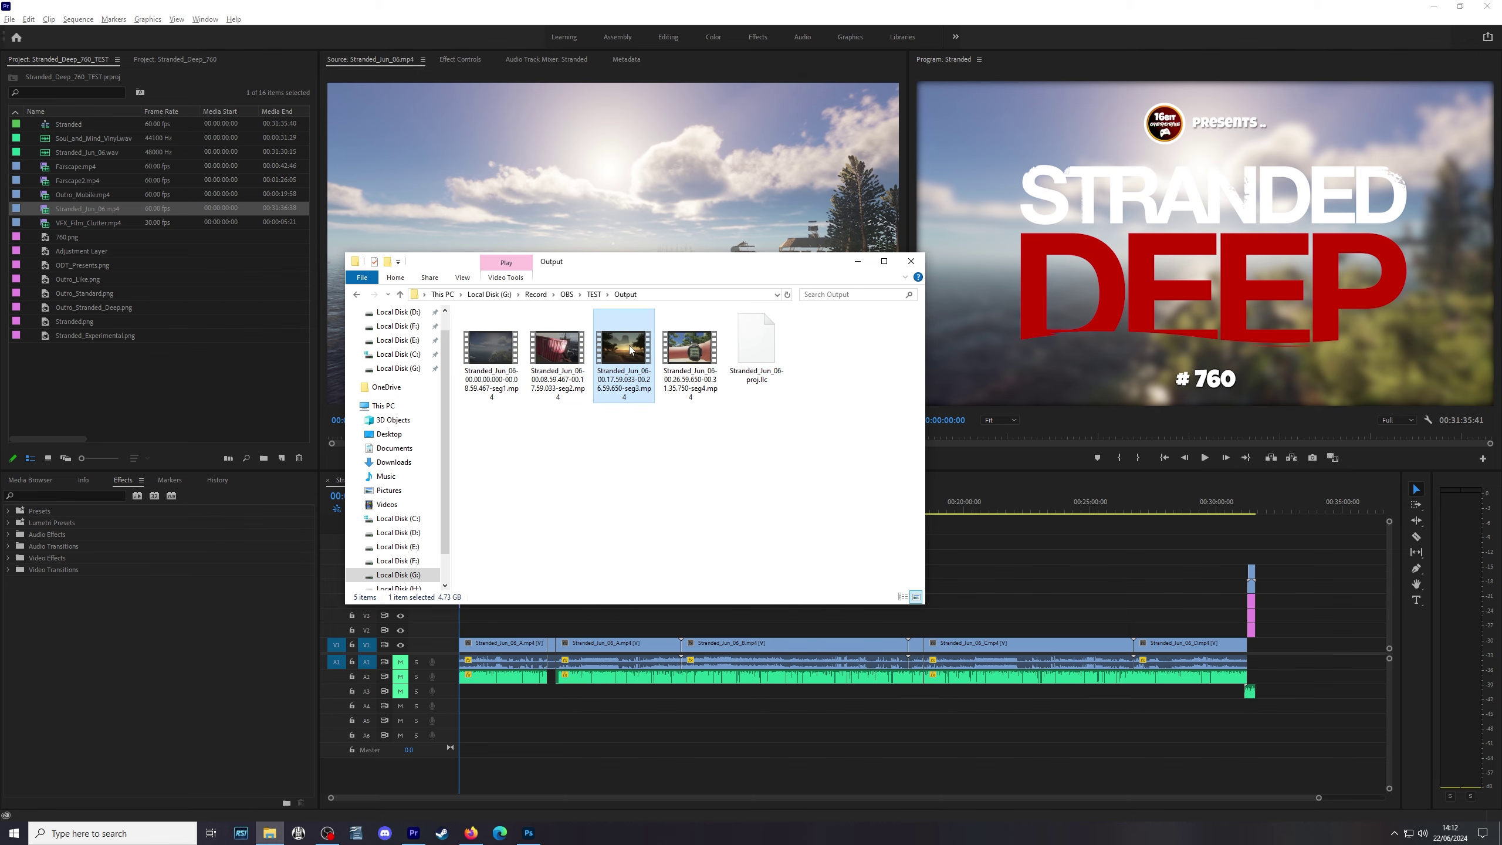
pyautogui.click(869, 270)
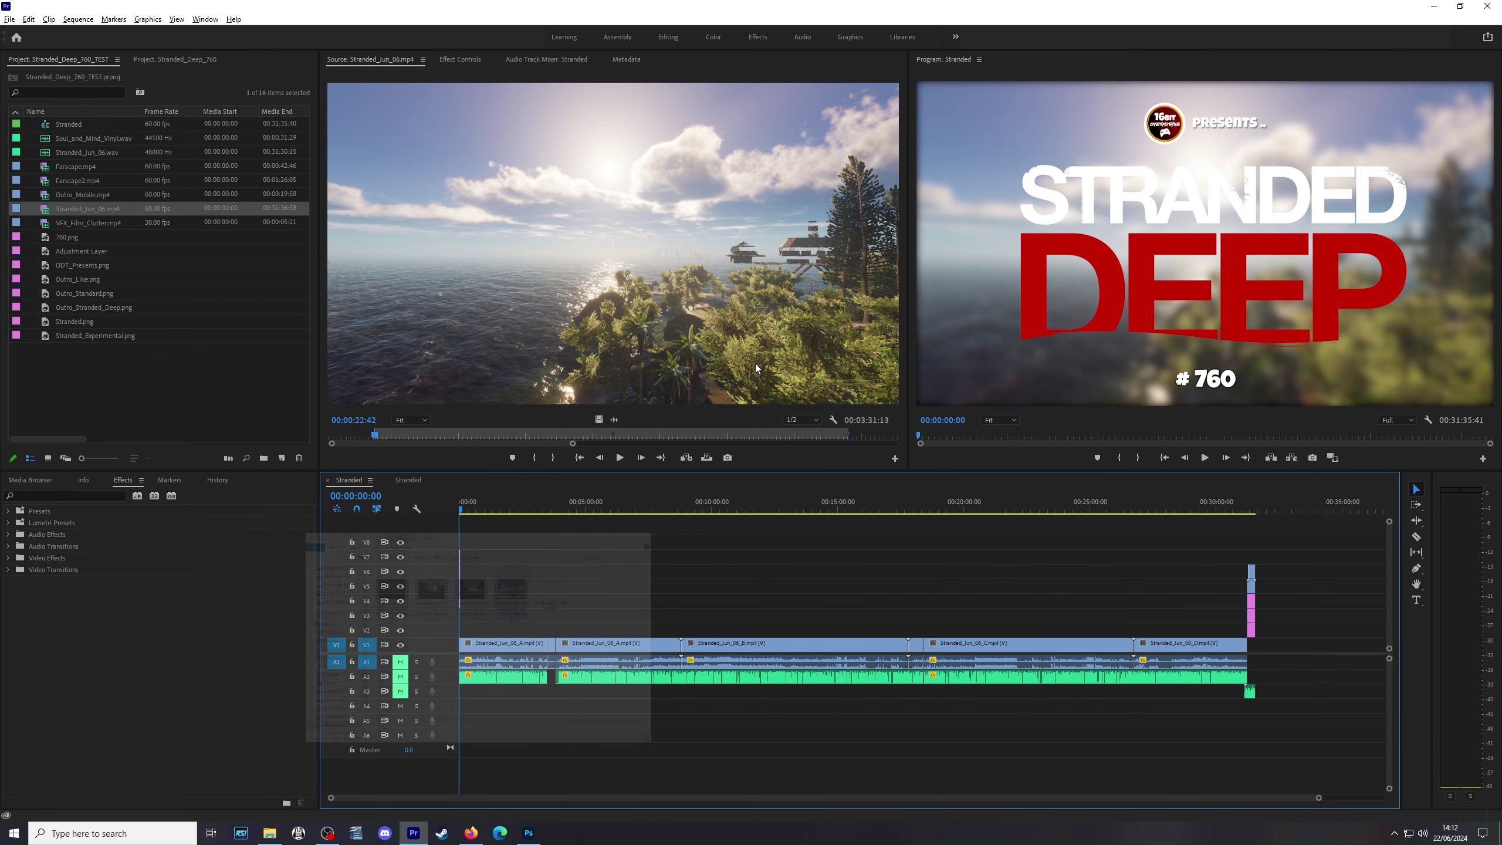
# Step: In Photoshop's BAR_Chart, reveal the NINE bars (43 and 24) and the arrow with 15 note
pyautogui.click(529, 833)
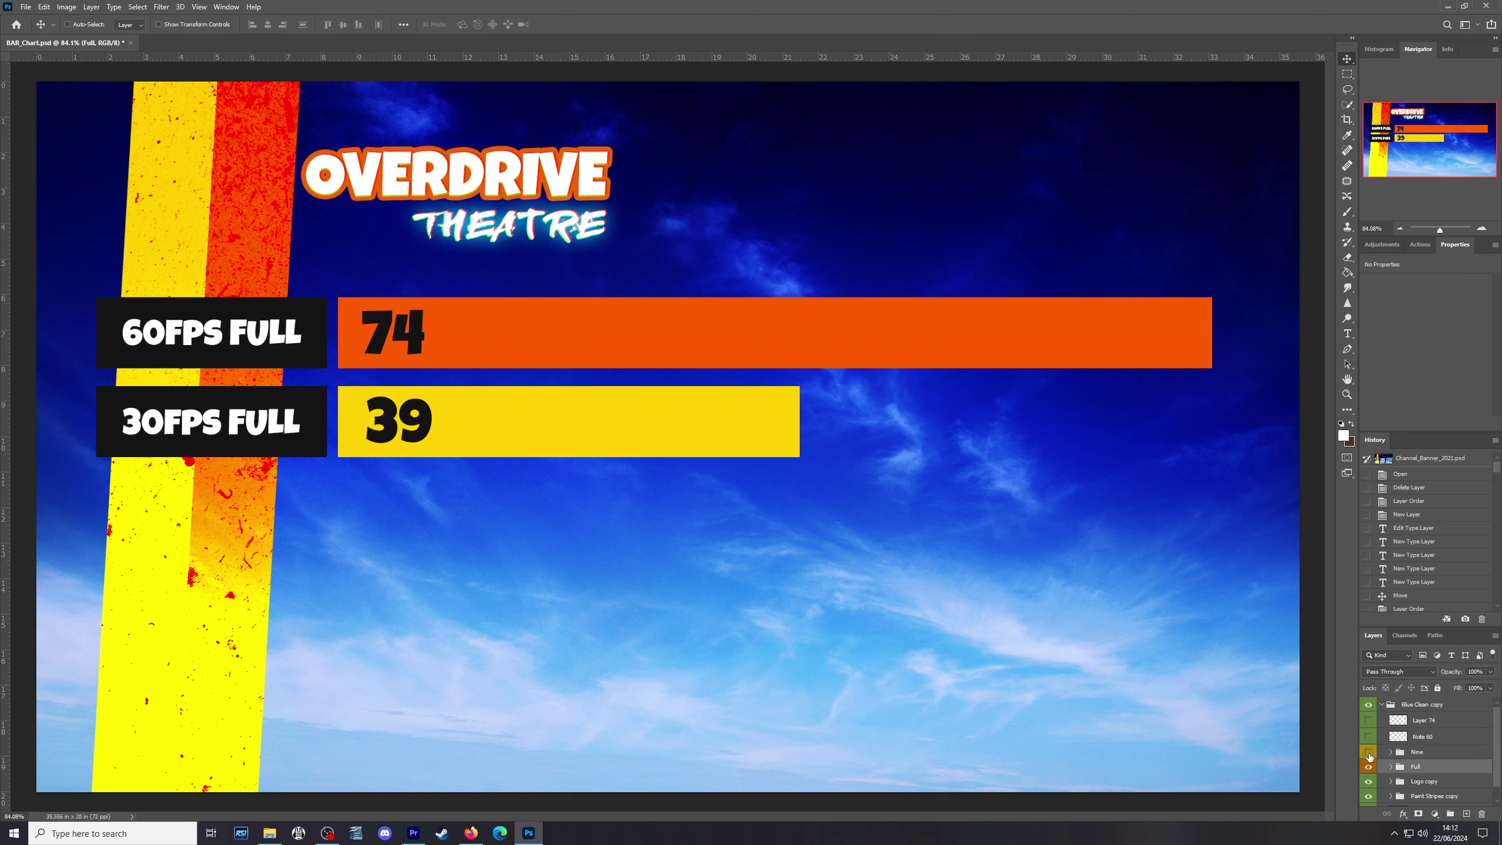
pyautogui.click(1369, 752)
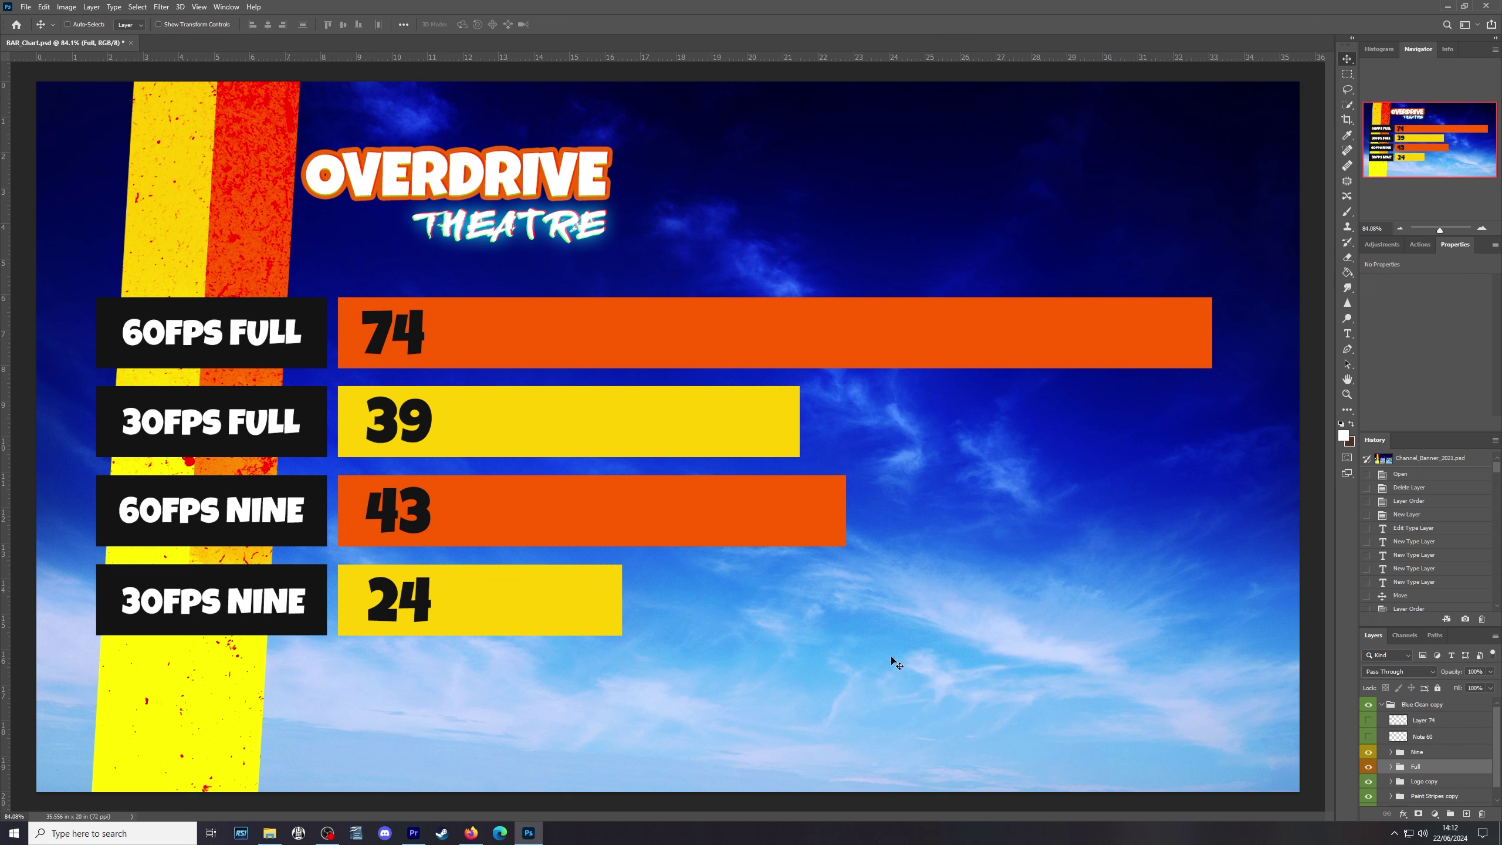
pyautogui.click(1369, 737)
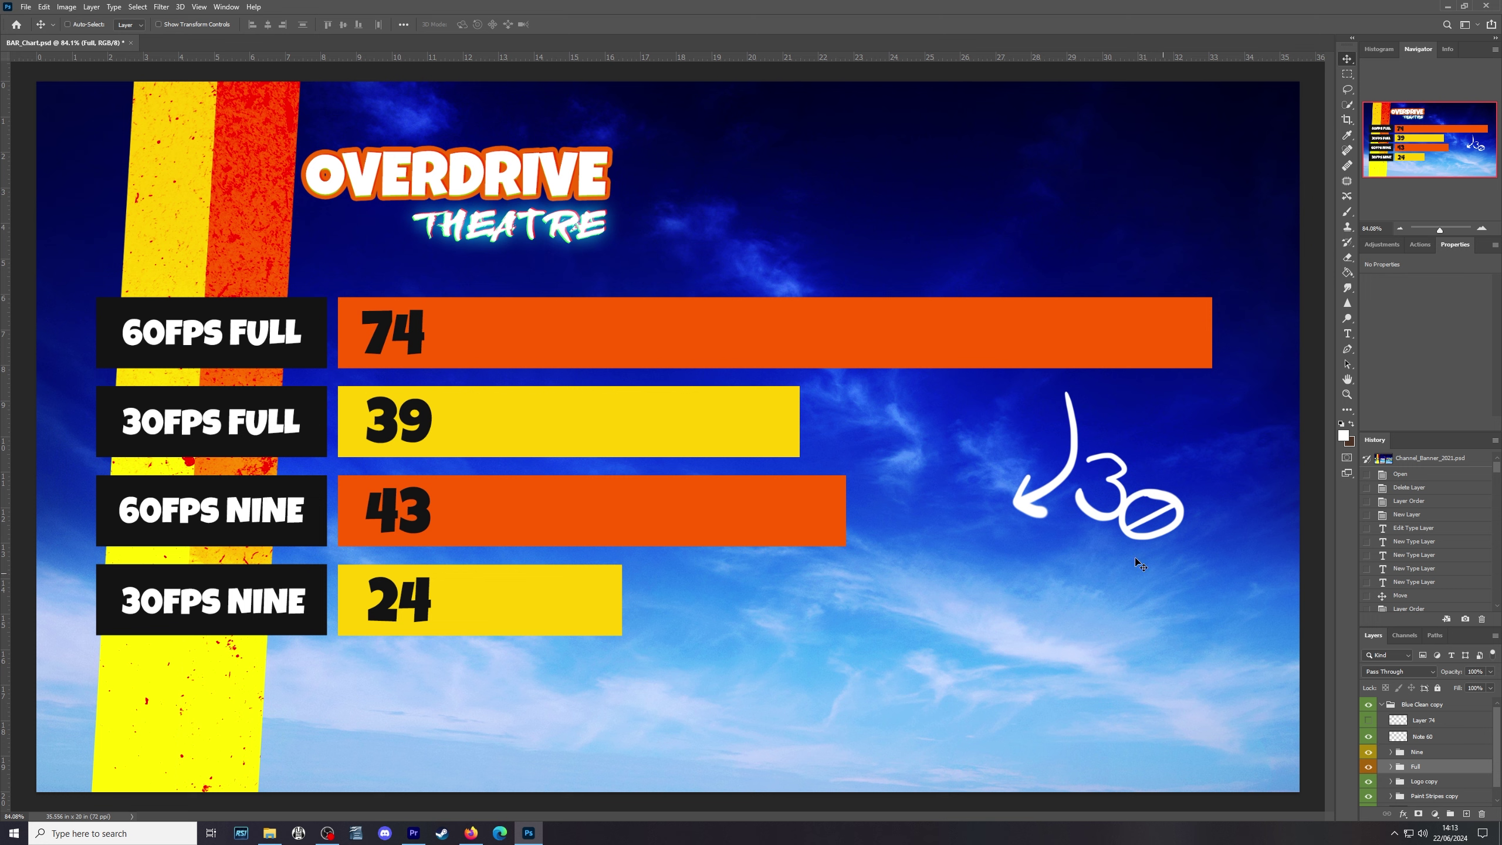
pyautogui.click(1368, 736)
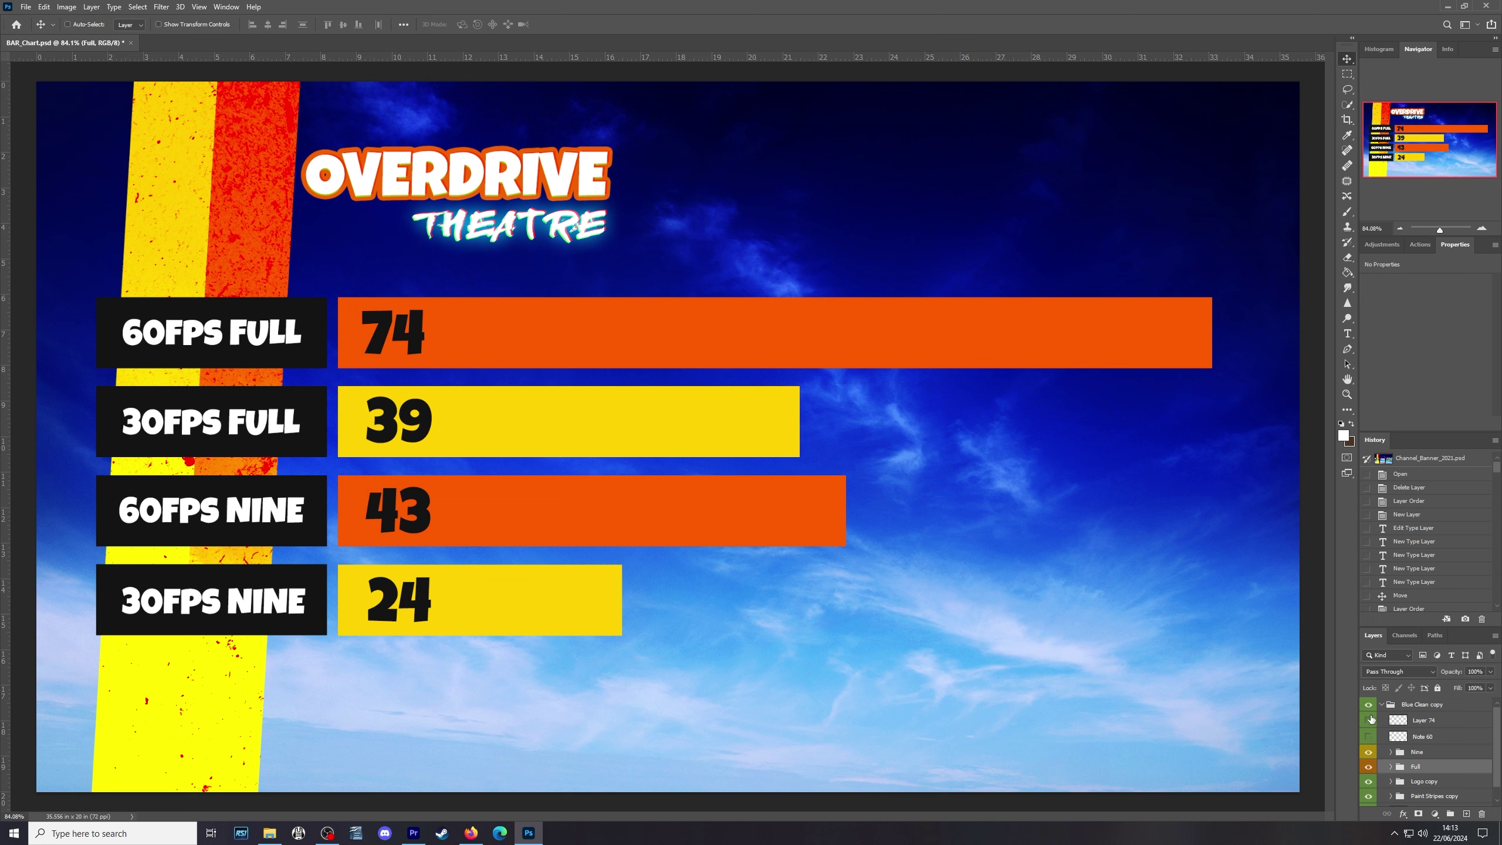
pyautogui.click(1370, 720)
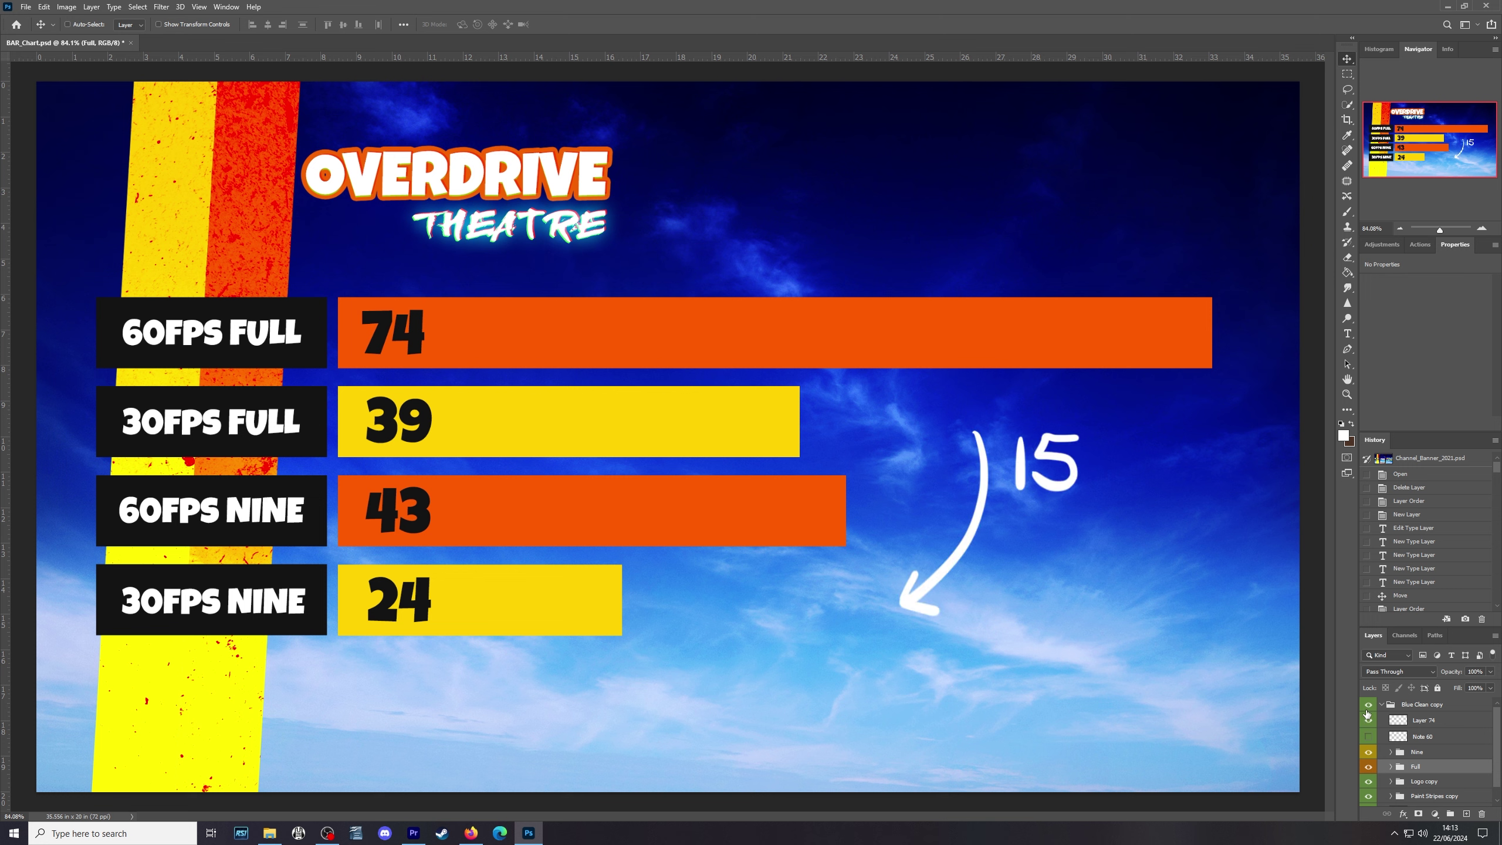
pyautogui.click(1448, 6)
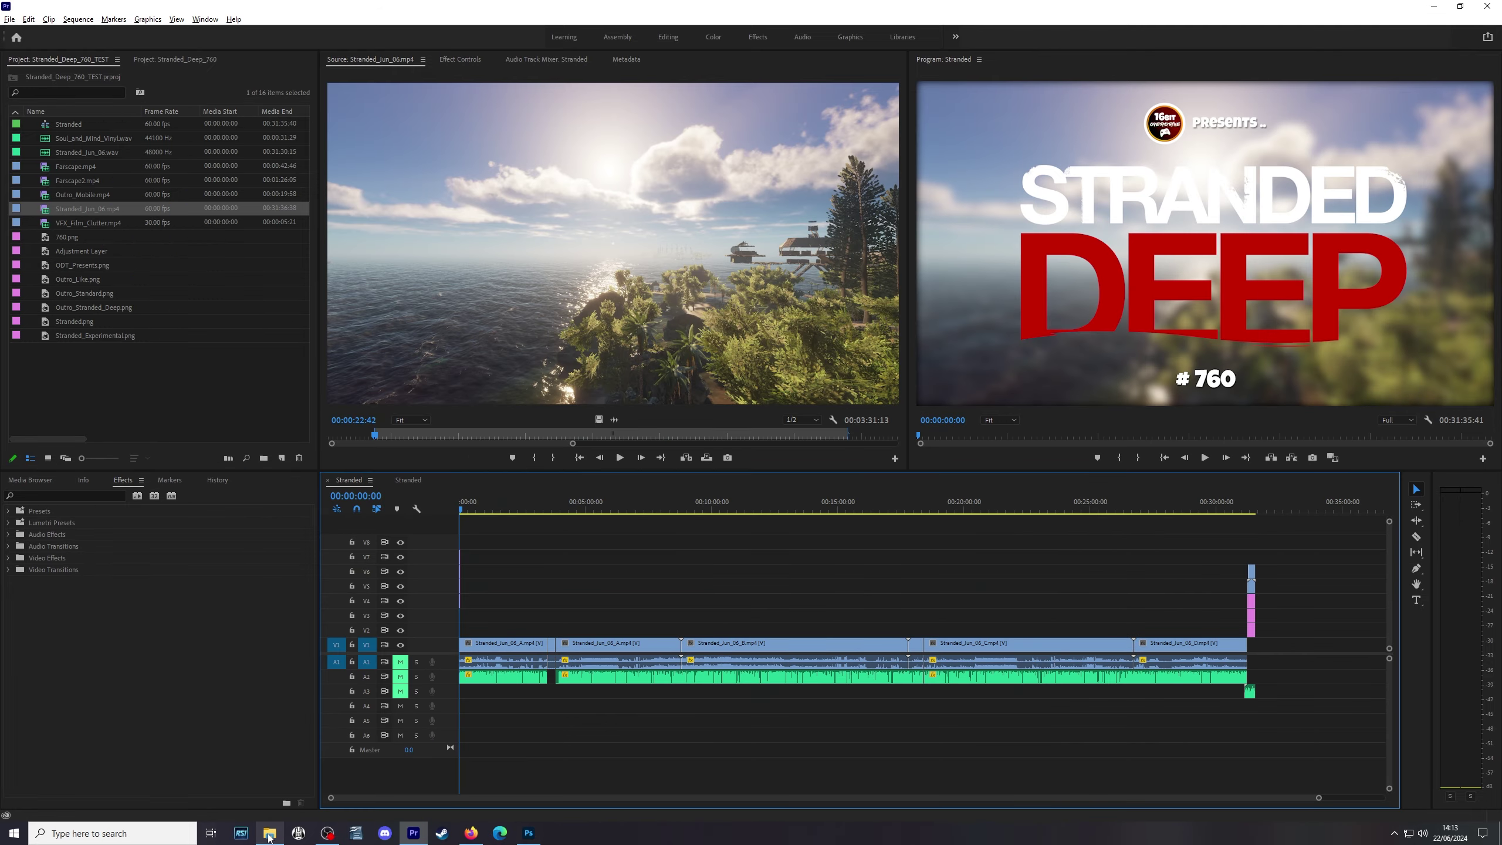
pyautogui.click(269, 833)
pyautogui.moveTo(476, 455); pyautogui.dragTo(682, 359)
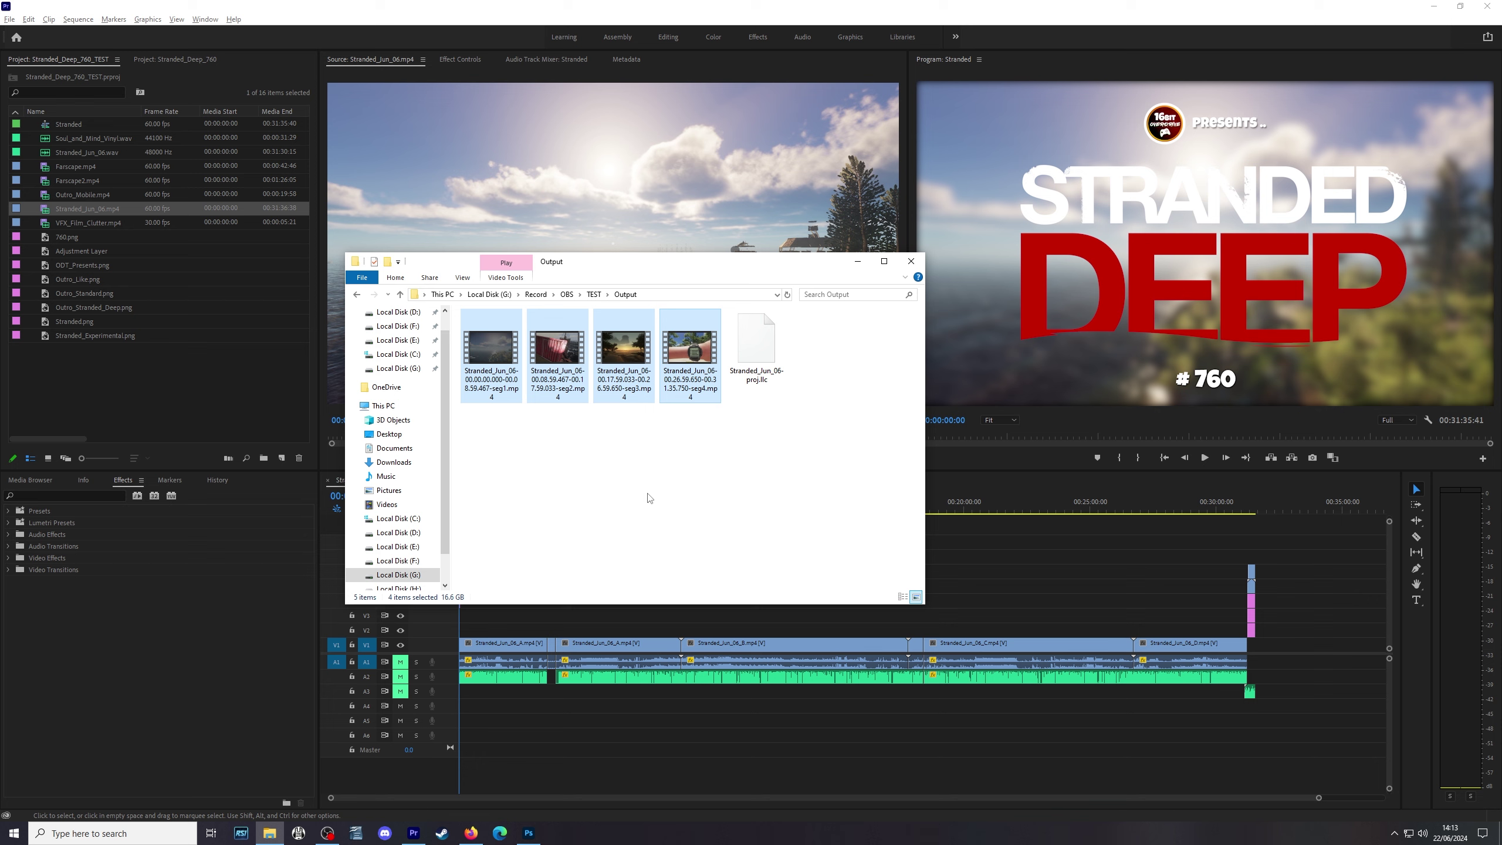
pyautogui.click(858, 264)
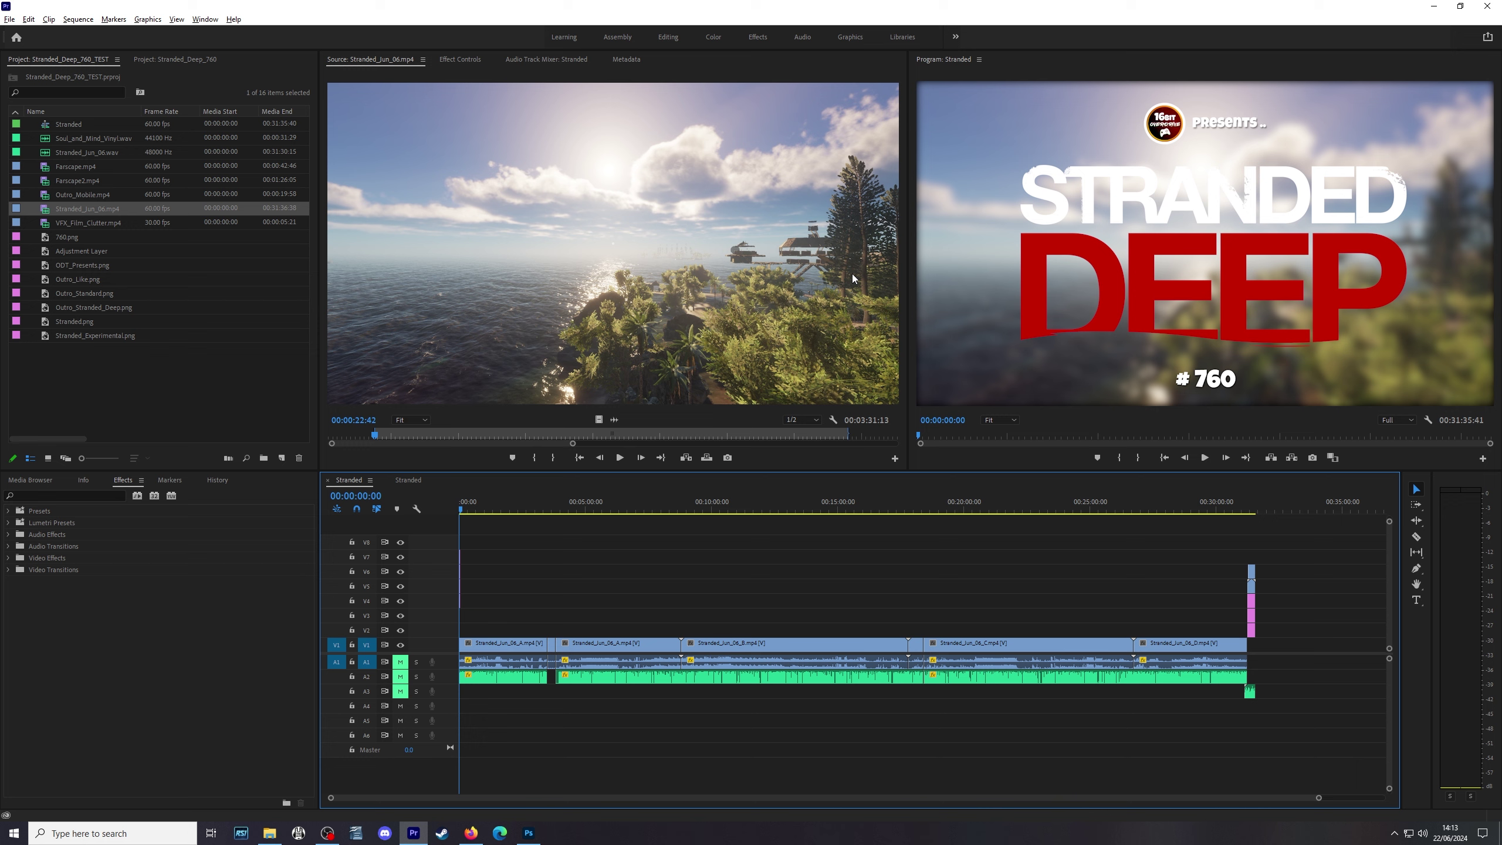